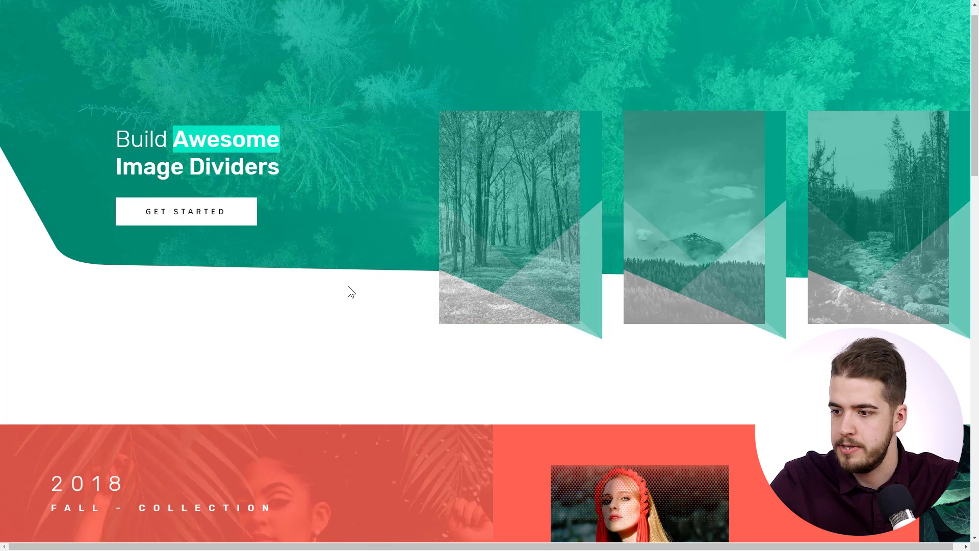
Examine the divider designs across the finished demo page, from the green hero section down to the yellow article section
{"action": "scroll", "coordinate": [346, 285], "scroll_direction": "down", "scroll_amount": 3}
{"action": "scroll", "coordinate": [351, 190], "scroll_direction": "down", "scroll_amount": 3}
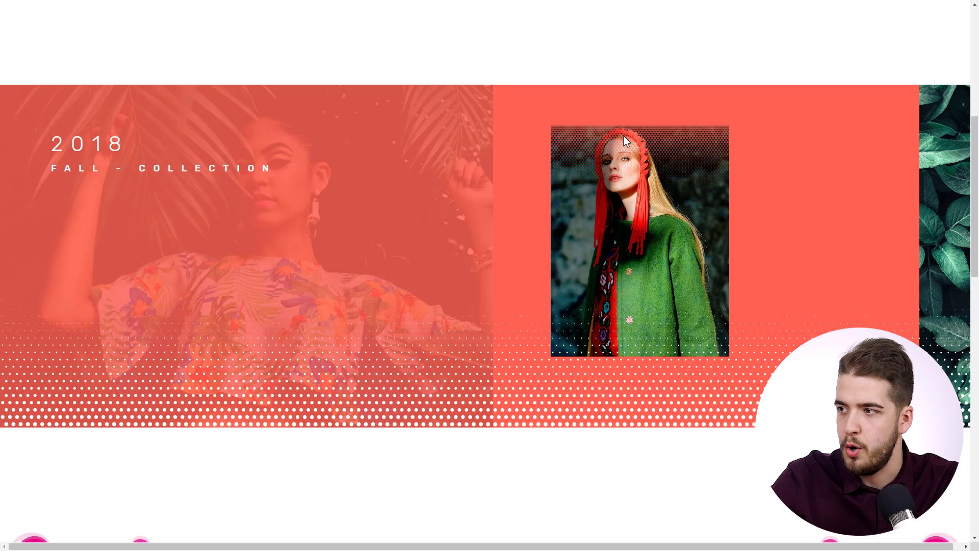
{"action": "scroll", "coordinate": [494, 171], "scroll_direction": "down", "scroll_amount": 8}
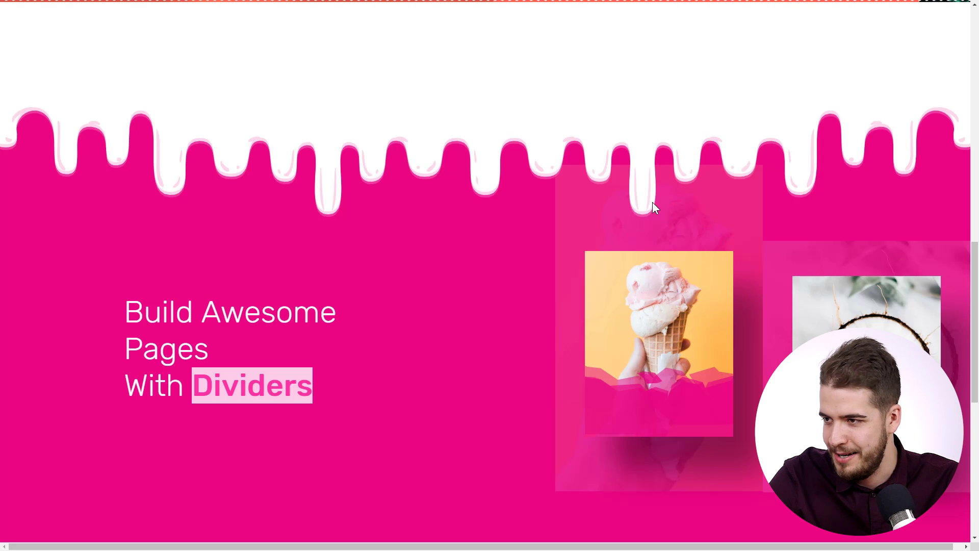
{"action": "scroll", "coordinate": [540, 202], "scroll_direction": "down", "scroll_amount": 2}
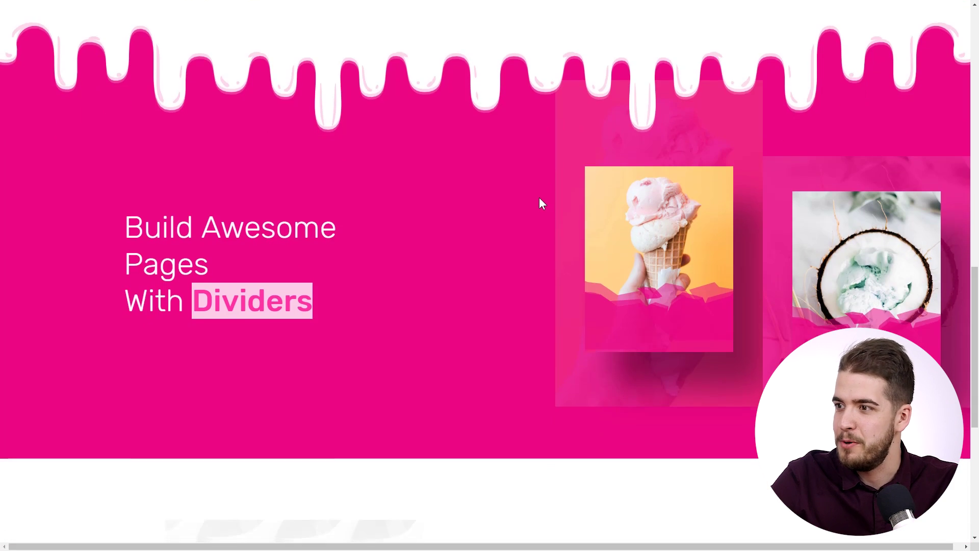
{"action": "scroll", "coordinate": [541, 202], "scroll_direction": "up", "scroll_amount": 2}
{"action": "scroll", "coordinate": [541, 202], "scroll_direction": "down", "scroll_amount": 2}
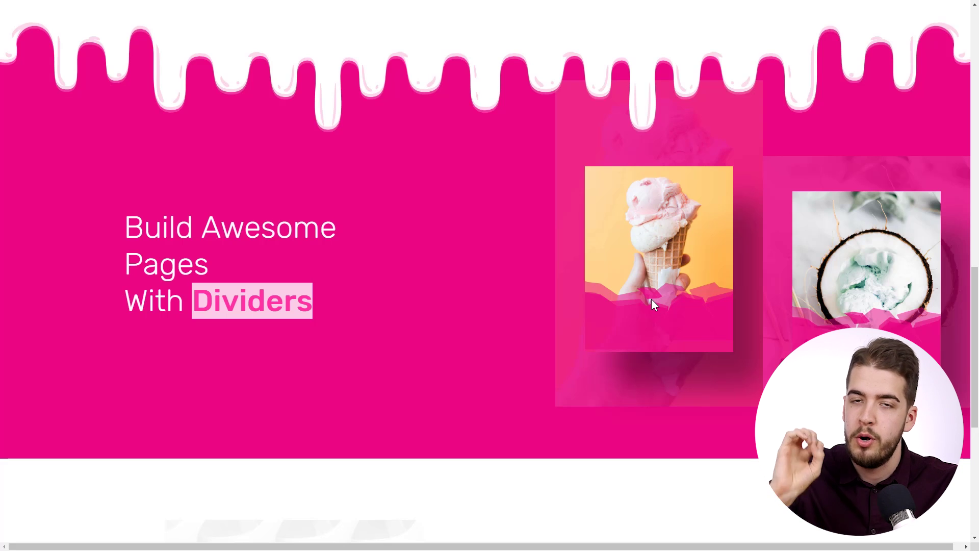
{"action": "scroll", "coordinate": [450, 210], "scroll_direction": "down", "scroll_amount": 1}
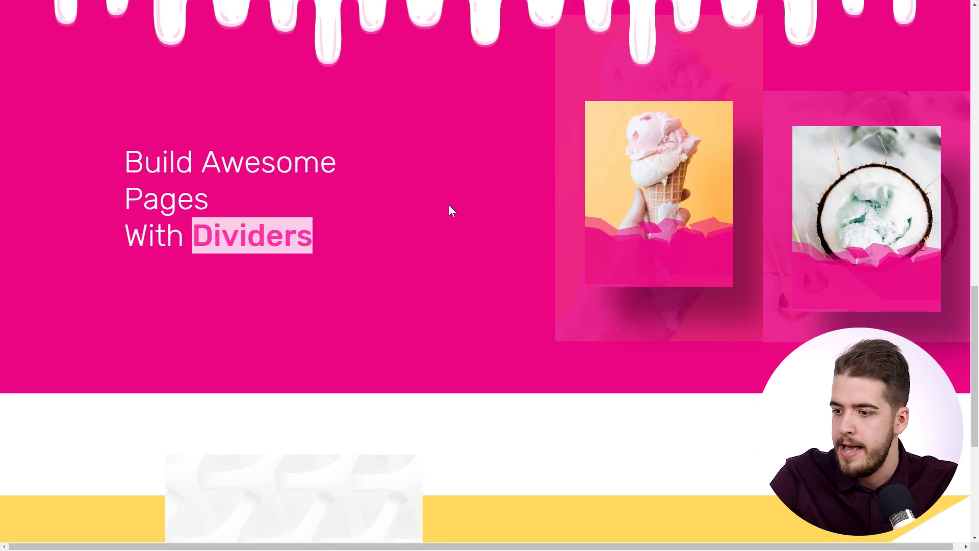
{"action": "scroll", "coordinate": [448, 205], "scroll_direction": "down", "scroll_amount": 4}
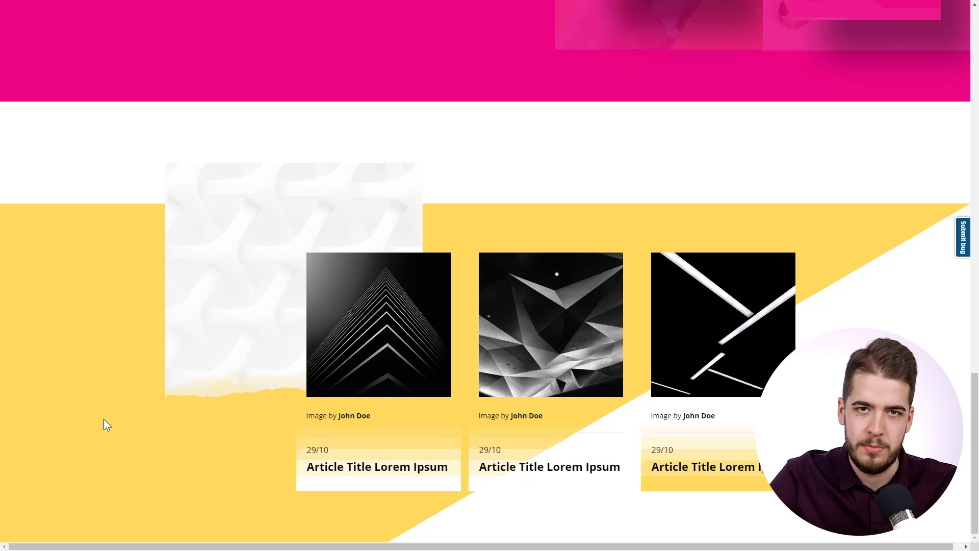
{"action": "scroll", "coordinate": [112, 423], "scroll_direction": "up", "scroll_amount": 15}
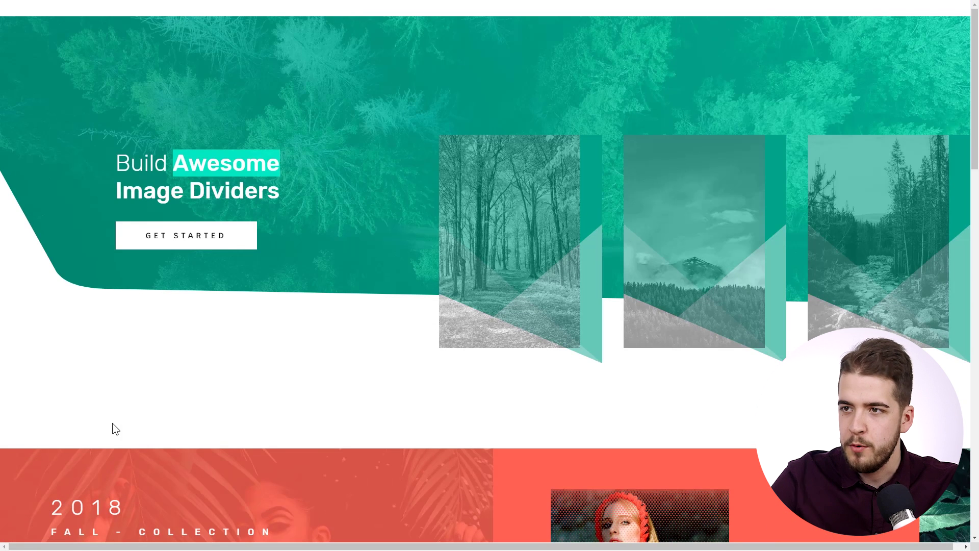
{"action": "scroll", "coordinate": [105, 417], "scroll_direction": "down", "scroll_amount": 2}
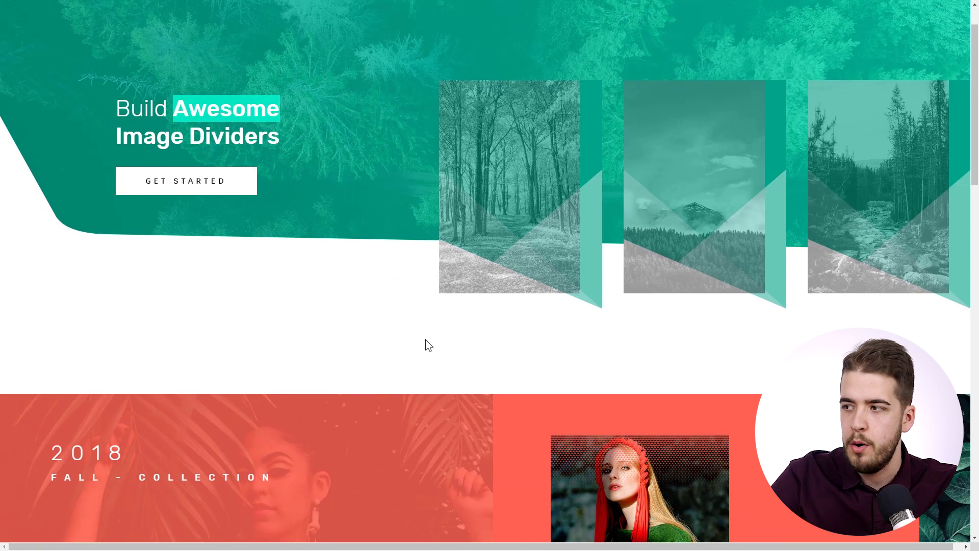
{"action": "scroll", "coordinate": [977, 168], "scroll_direction": "up", "scroll_amount": 1}
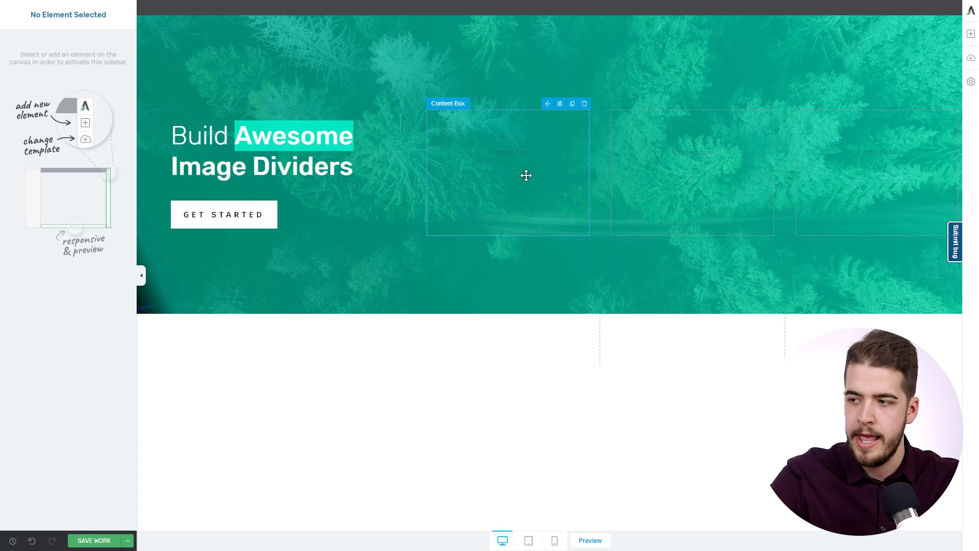
Add an image element to the first content box and insert the autumn forest photo 17.jpg
{"action": "left_click", "coordinate": [971, 34]}
{"action": "left_click_drag", "start_coordinate": [936, 79], "coordinate": [496, 176]}
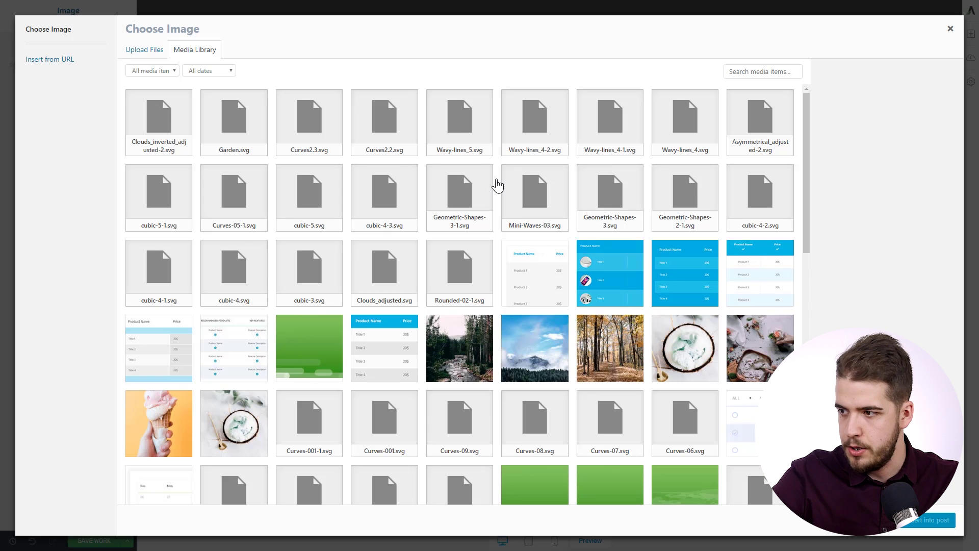
{"action": "left_click", "coordinate": [619, 357]}
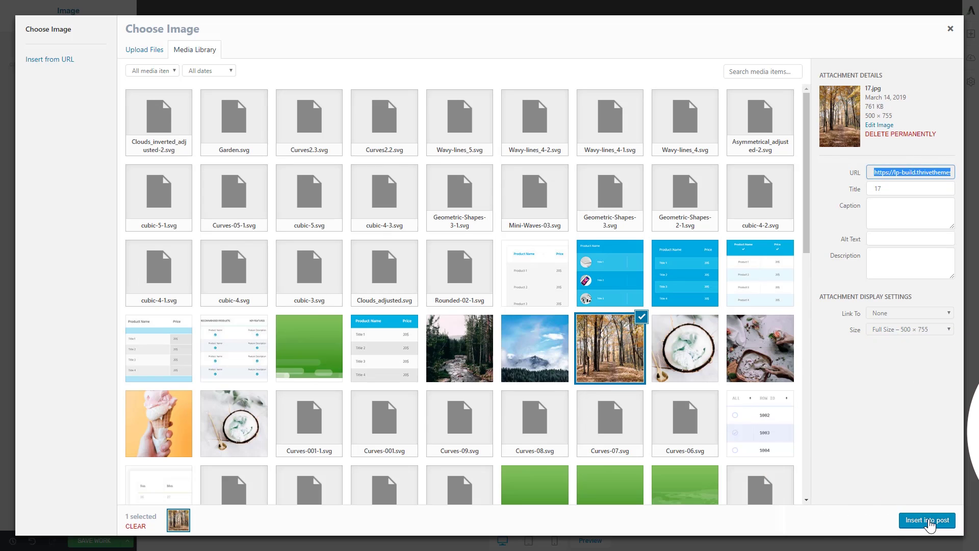
{"action": "left_click", "coordinate": [928, 521]}
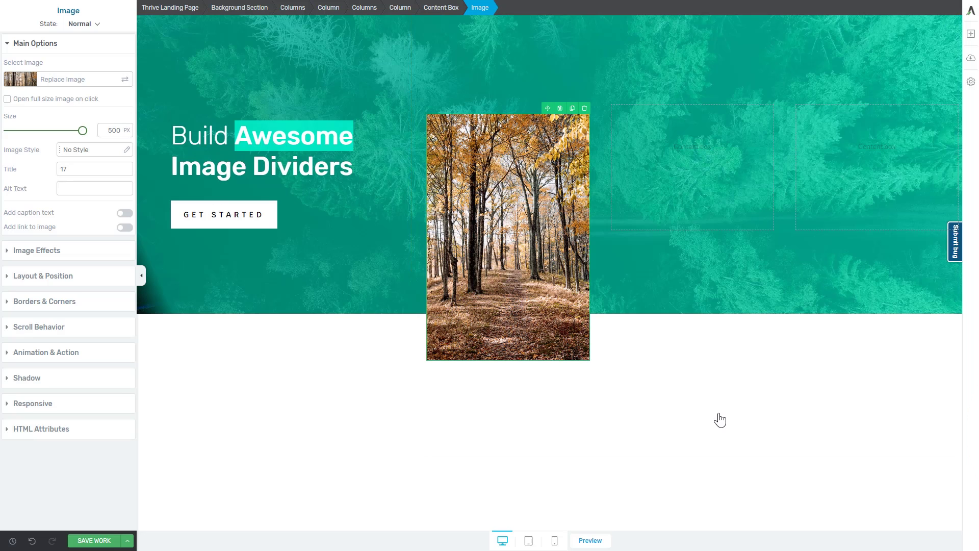
Add an image element to the second content box and insert the mountain photo 18.jpg
{"action": "left_click", "coordinate": [970, 34]}
{"action": "left_click_drag", "start_coordinate": [935, 72], "coordinate": [696, 178]}
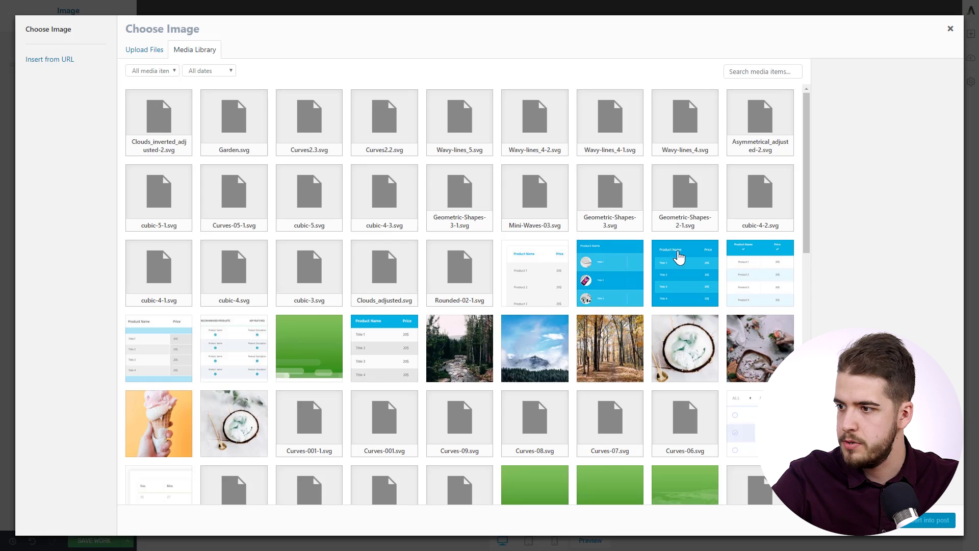
{"action": "left_click", "coordinate": [538, 353]}
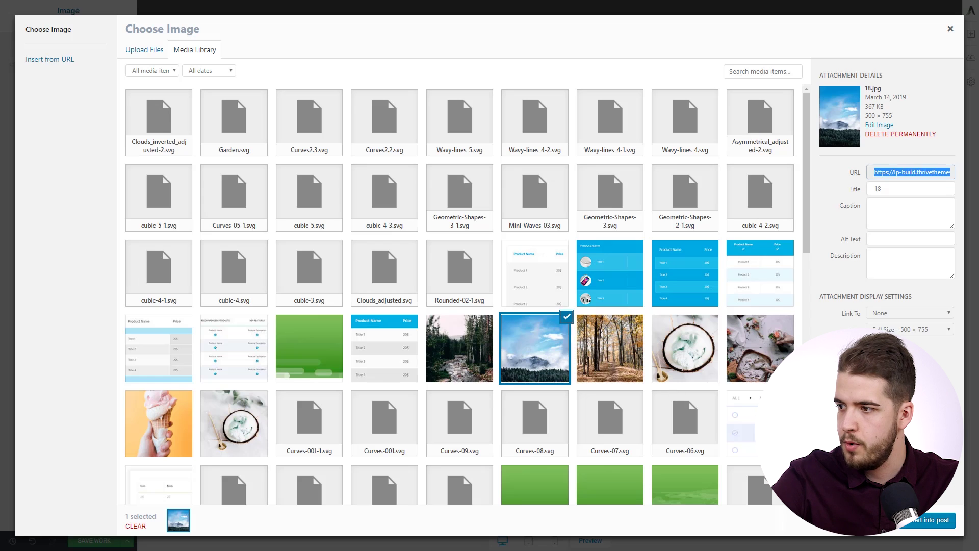
{"action": "left_click", "coordinate": [927, 520]}
{"action": "left_click", "coordinate": [971, 33]}
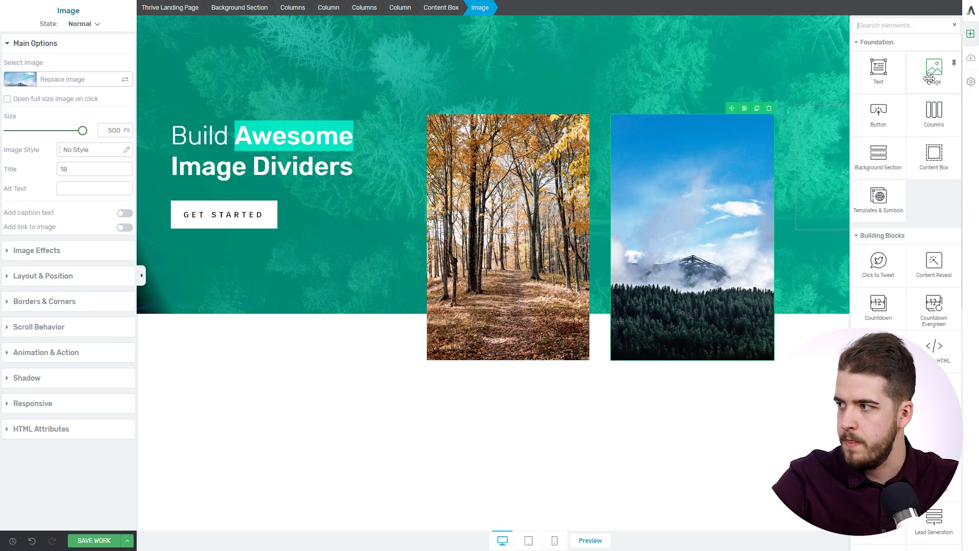
{"action": "left_click_drag", "start_coordinate": [929, 77], "coordinate": [869, 105]}
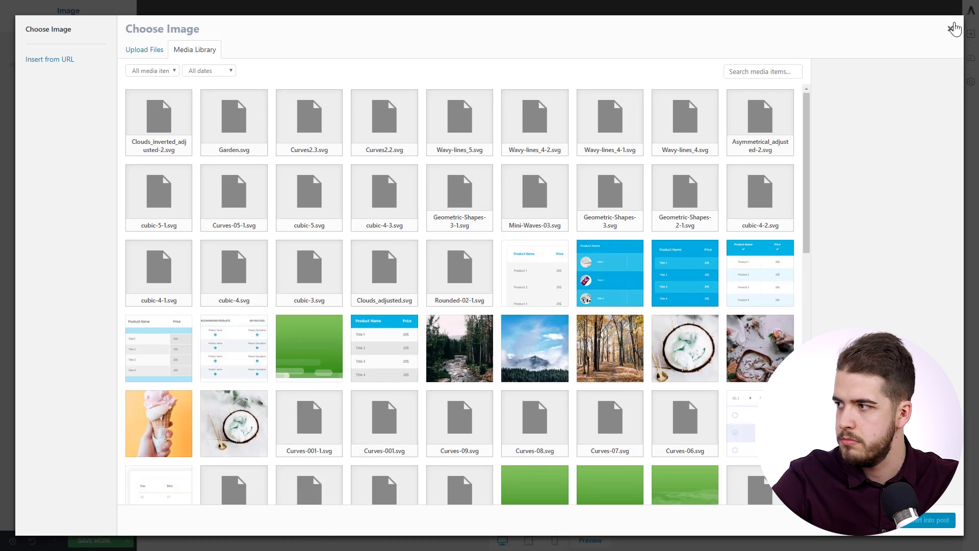
{"action": "left_click", "coordinate": [952, 29]}
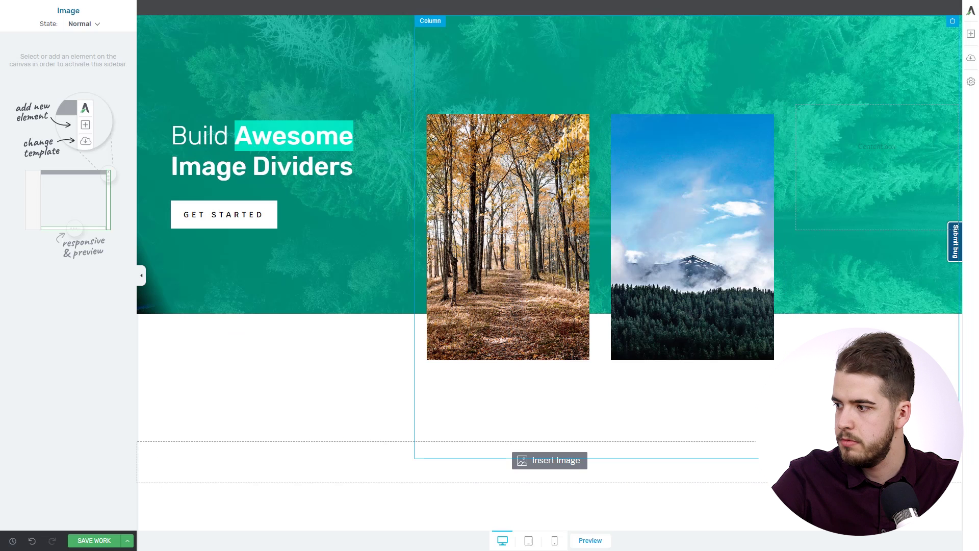
Add an image element to the third content box and insert the forest river photo 19.jpg
{"action": "left_click", "coordinate": [970, 33]}
{"action": "left_click_drag", "start_coordinate": [902, 102], "coordinate": [852, 188]}
{"action": "left_click", "coordinate": [463, 370]}
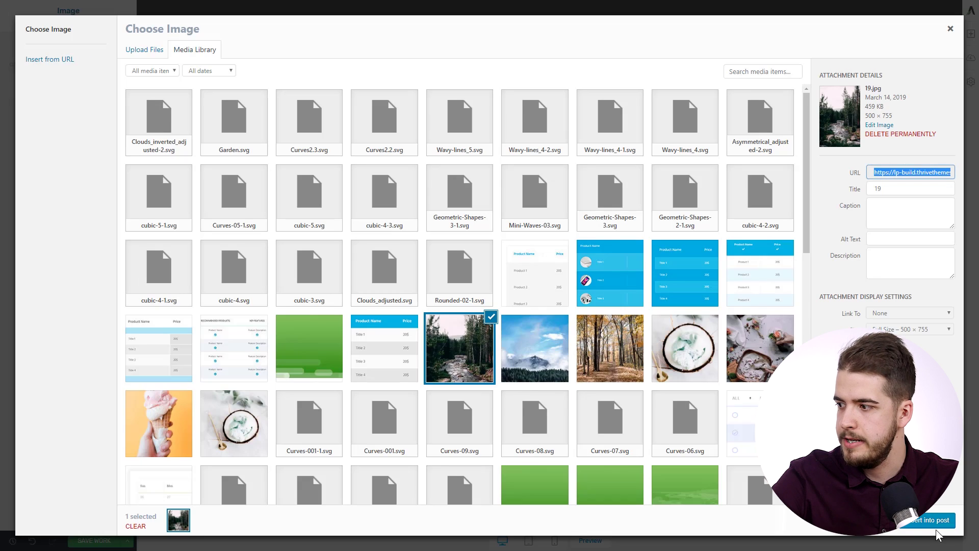
{"action": "left_click", "coordinate": [932, 520]}
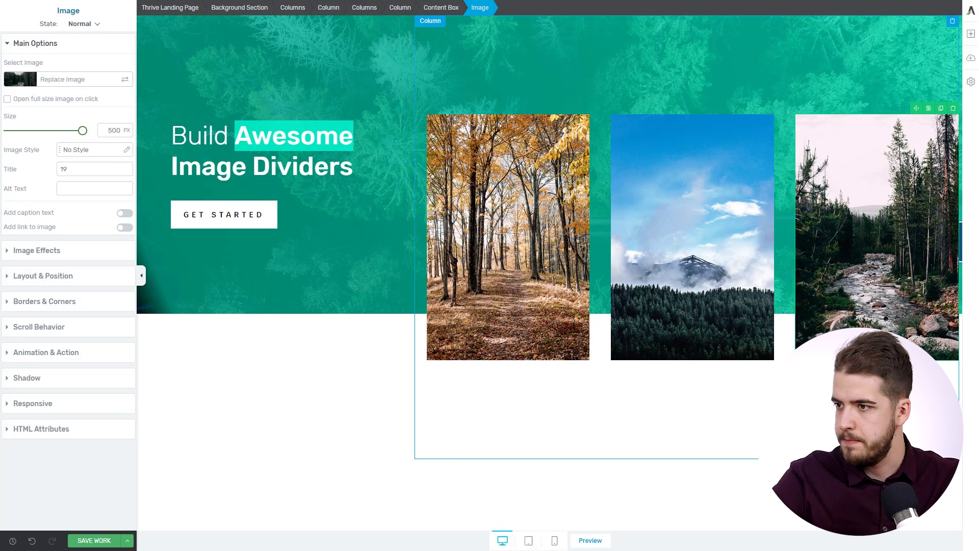
Set the size of the forest, mountain and river images to 277 px each
{"action": "left_click", "coordinate": [497, 254]}
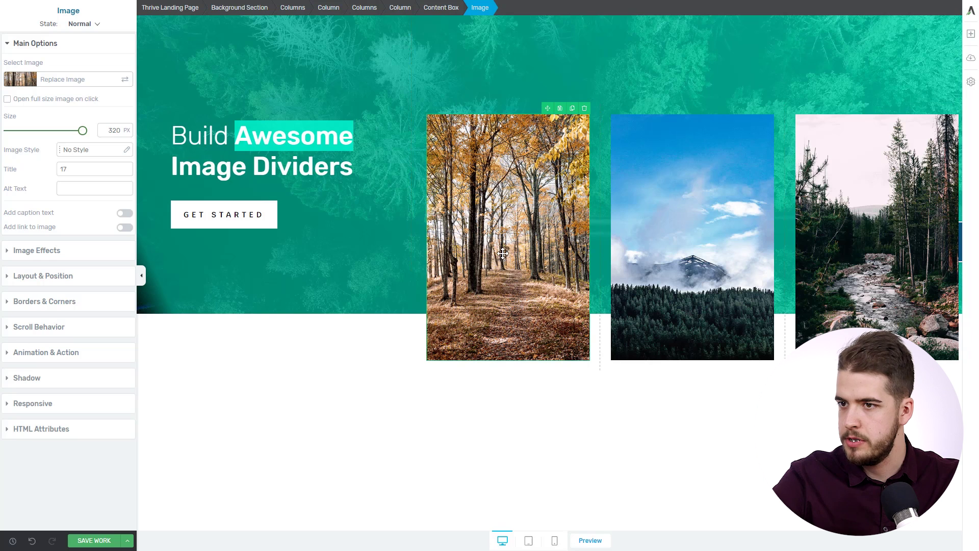
{"action": "key", "text": "shift+Tab"}
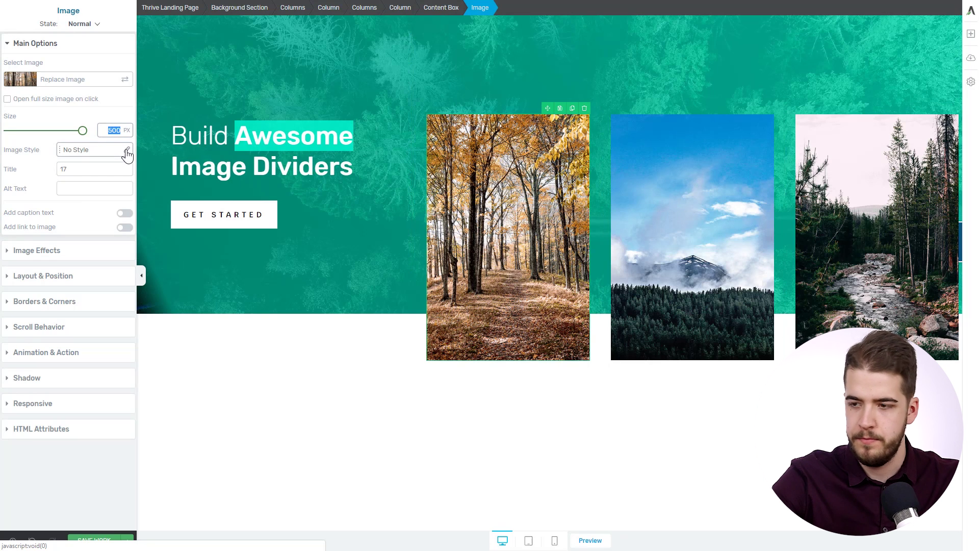
{"action": "type", "text": "280"}
{"action": "left_click", "coordinate": [627, 193]}
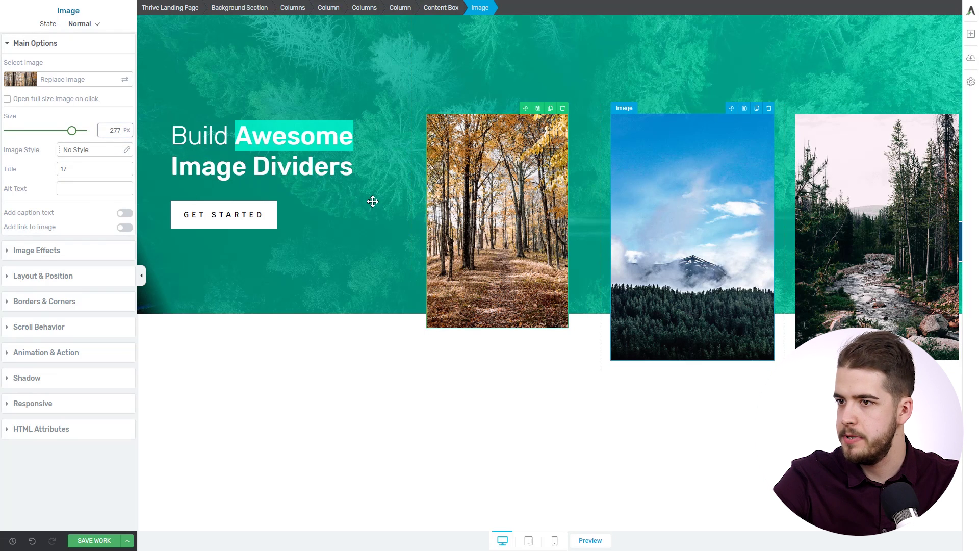
{"action": "double_click", "coordinate": [113, 130]}
{"action": "type", "text": "277"}
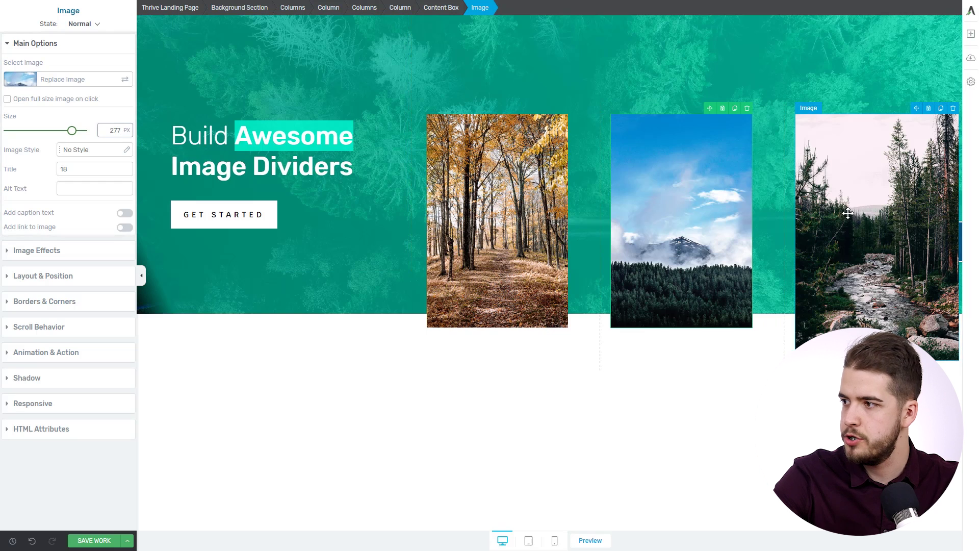
{"action": "left_click", "coordinate": [848, 214]}
{"action": "type", "text": "277"}
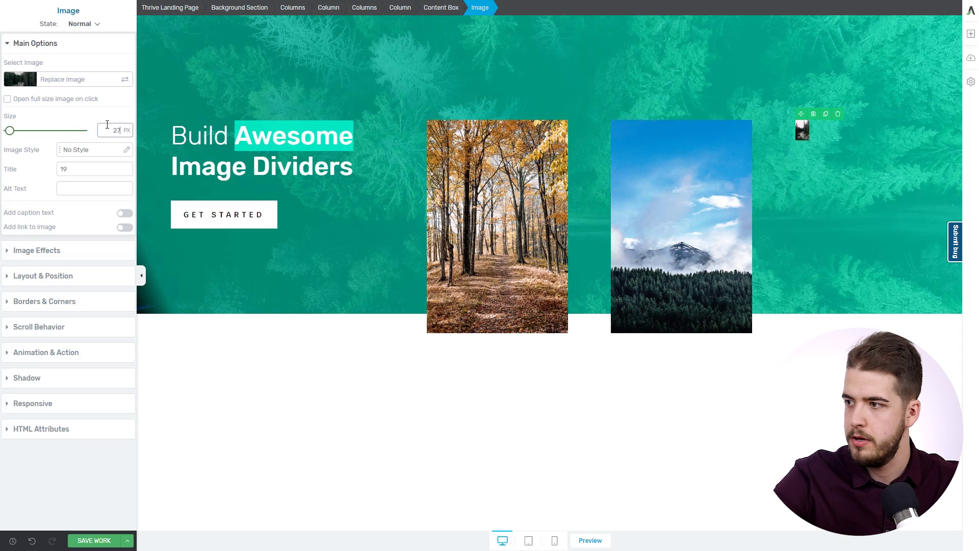
Set the autumn forest image's grayscale to 100% and its opacity to 41%
{"action": "left_click", "coordinate": [477, 245]}
{"action": "left_click", "coordinate": [92, 250]}
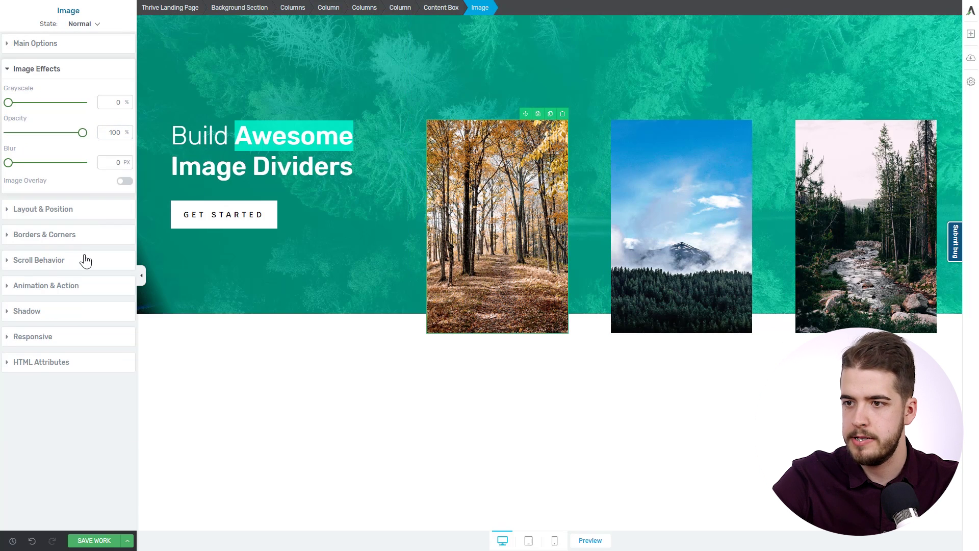
{"action": "type", "text": "100"}
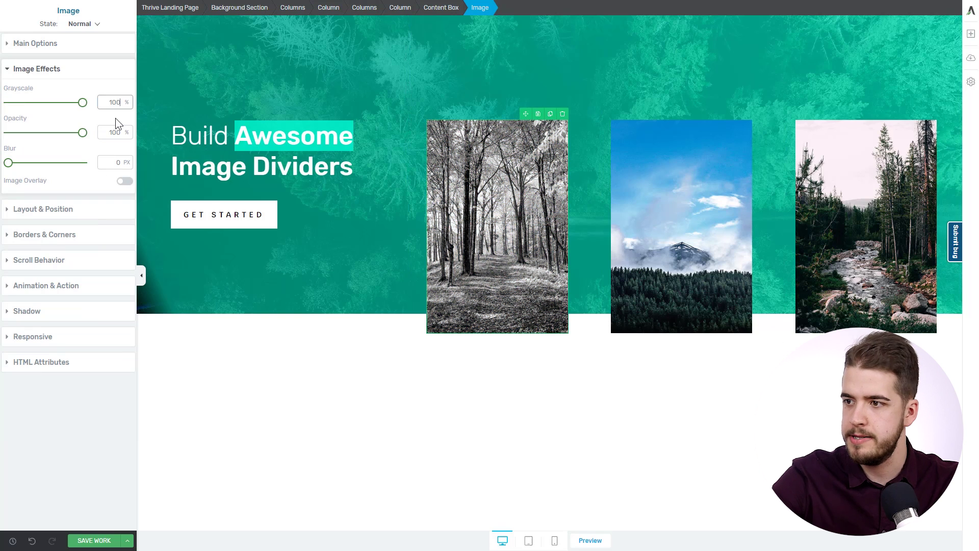
{"action": "double_click", "coordinate": [117, 133]}
{"action": "type", "text": "41"}
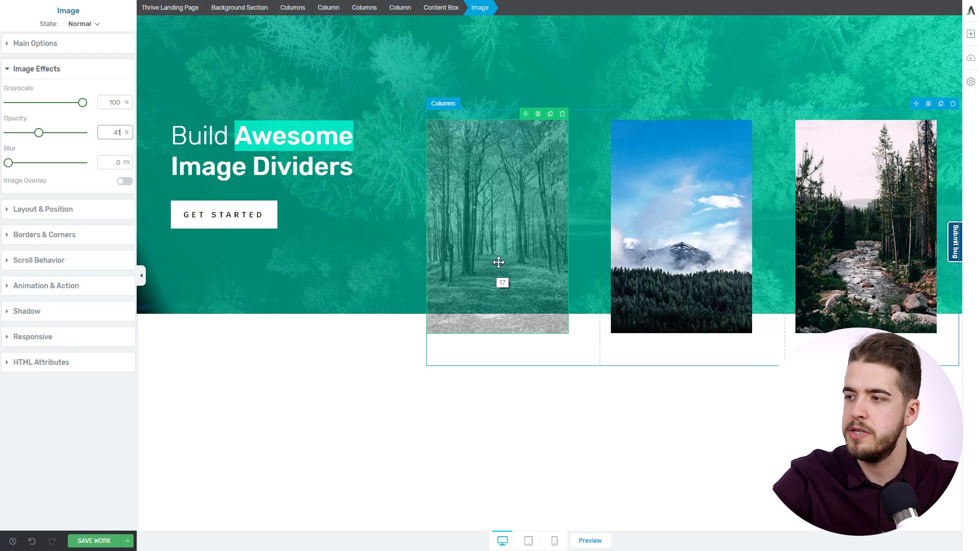
Apply 100% grayscale and 40% opacity to the mountain image, and grey and fade the river image the same way
{"action": "left_click", "coordinate": [663, 218]}
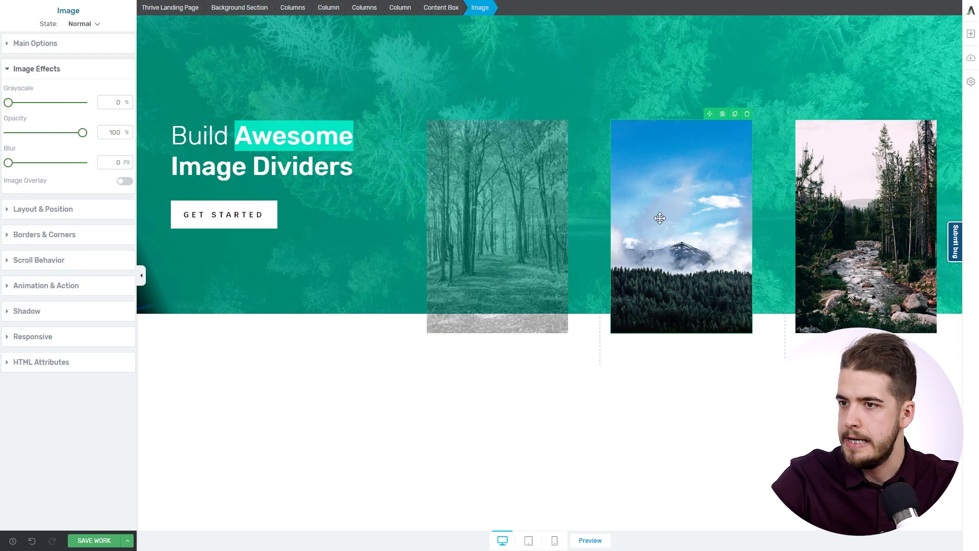
{"action": "double_click", "coordinate": [121, 107]}
{"action": "type", "text": "100"}
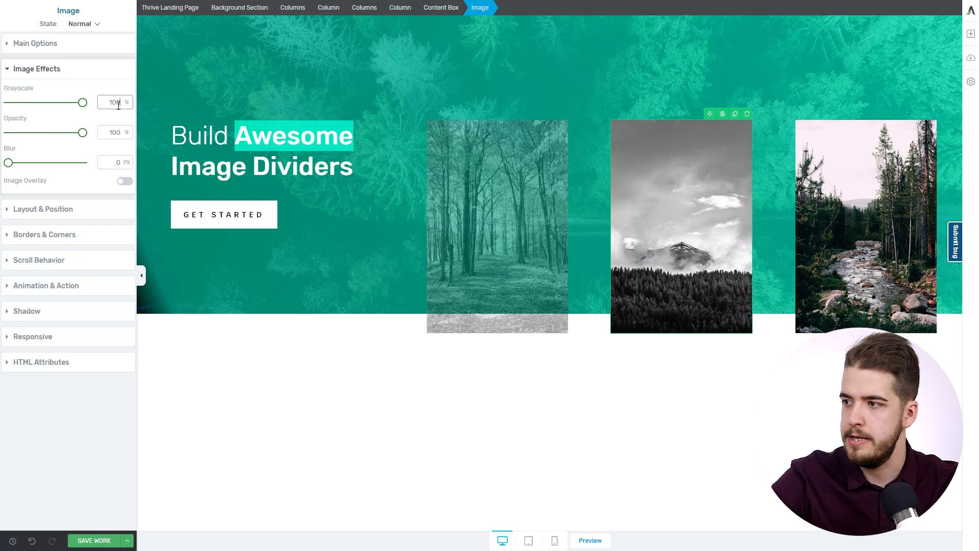
{"action": "double_click", "coordinate": [114, 132]}
{"action": "type", "text": "40"}
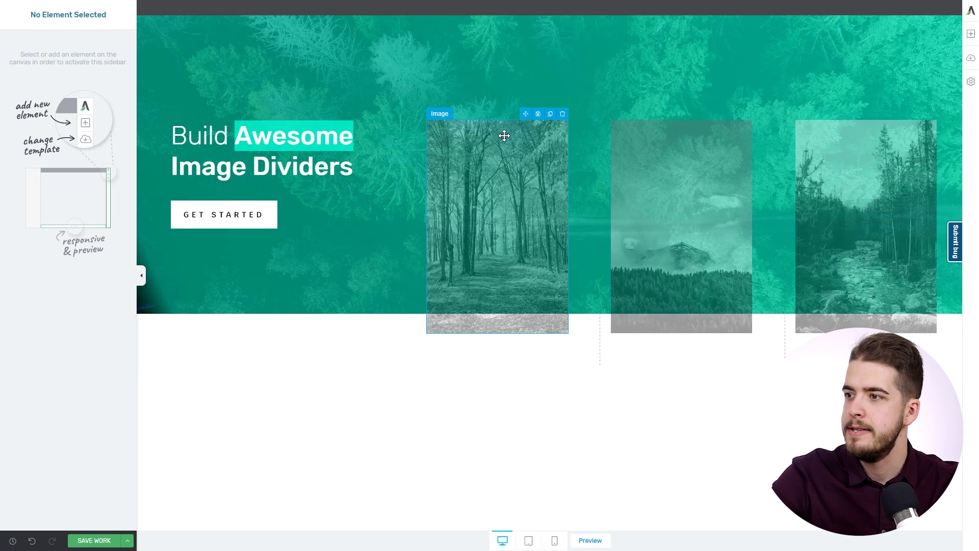
Set the top margin of the forest, mountain and river images to 0
{"action": "left_click", "coordinate": [583, 135]}
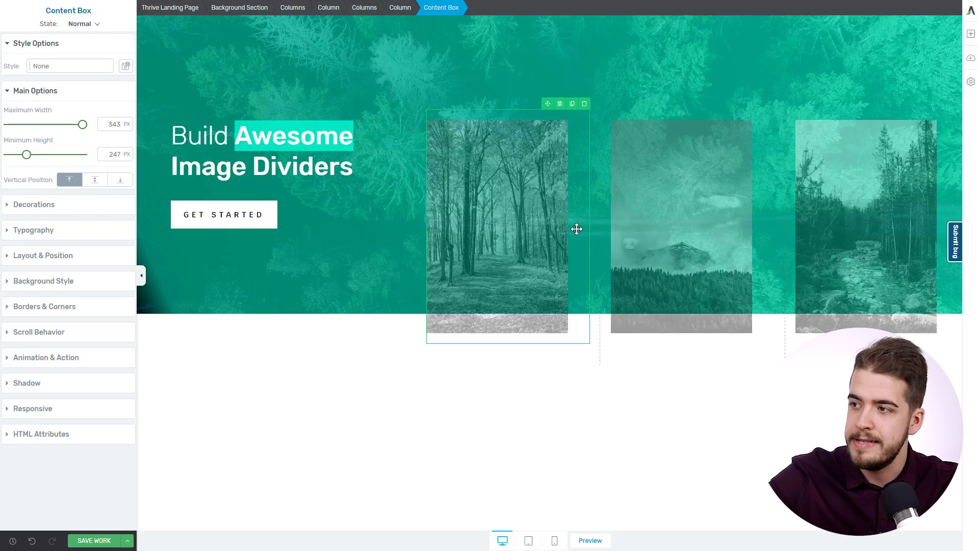
{"action": "left_click", "coordinate": [507, 197]}
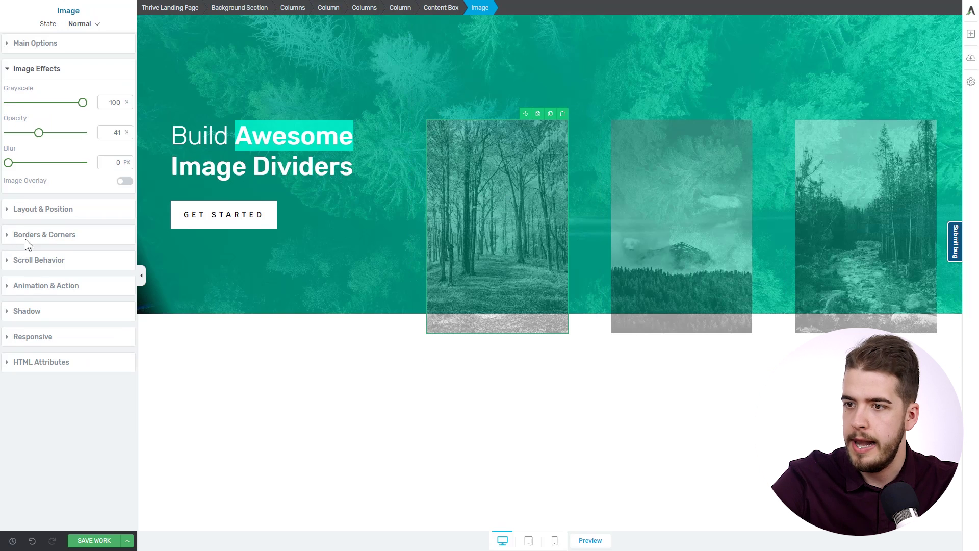
{"action": "left_click", "coordinate": [35, 210]}
{"action": "key", "text": "Return"}
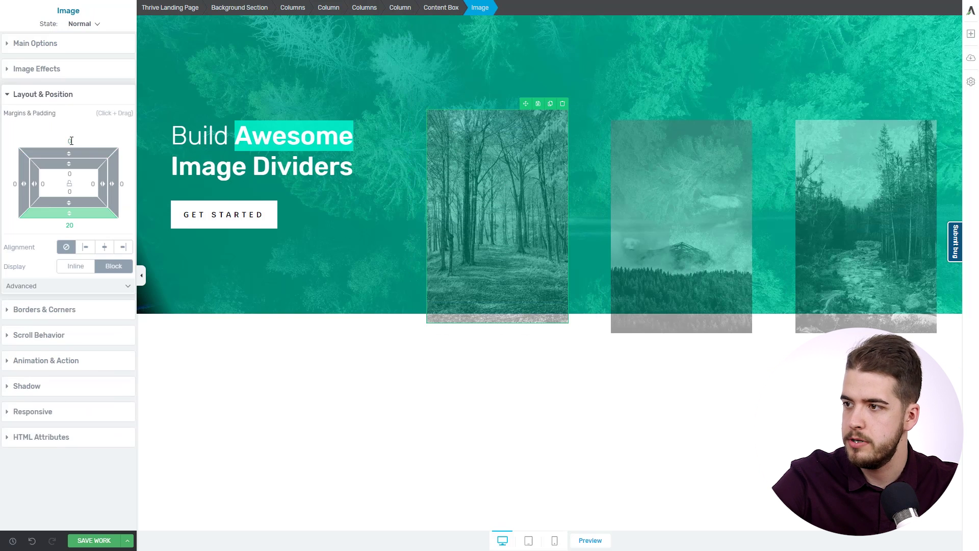
{"action": "left_click", "coordinate": [673, 144]}
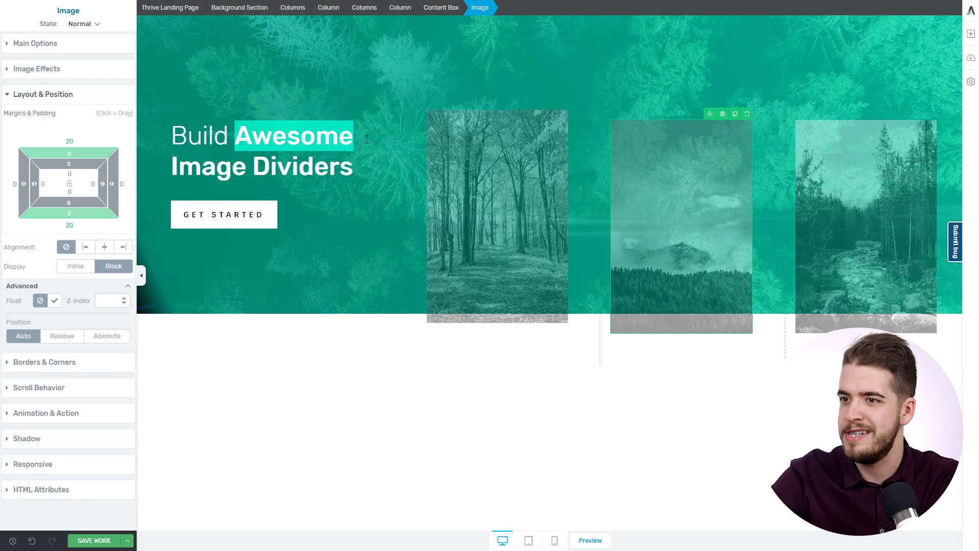
{"action": "key", "text": "Return"}
{"action": "left_click", "coordinate": [913, 214]}
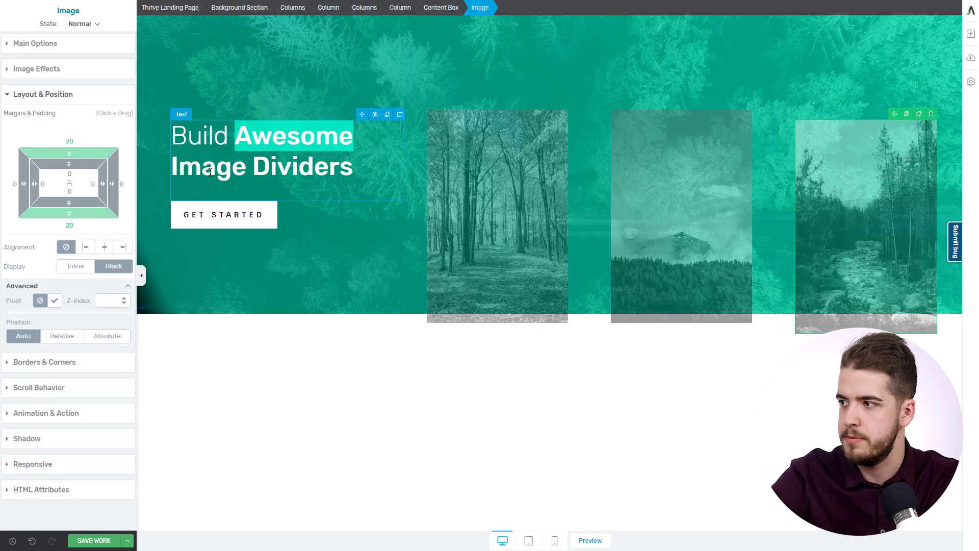
{"action": "left_click", "coordinate": [92, 154]}
{"action": "key", "text": "Return"}
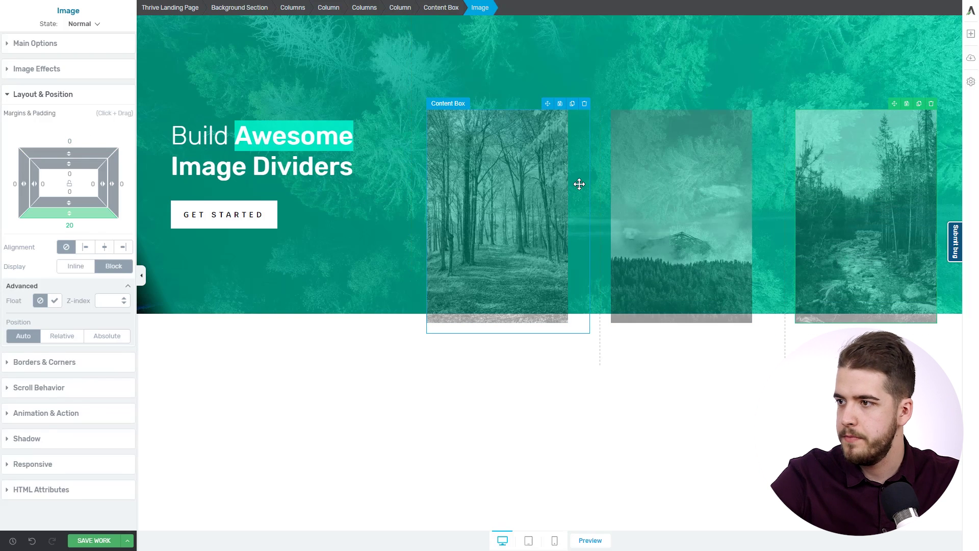
Give the forest image's content box a solid #00a688 Persian Green background colour
{"action": "left_click", "coordinate": [579, 184]}
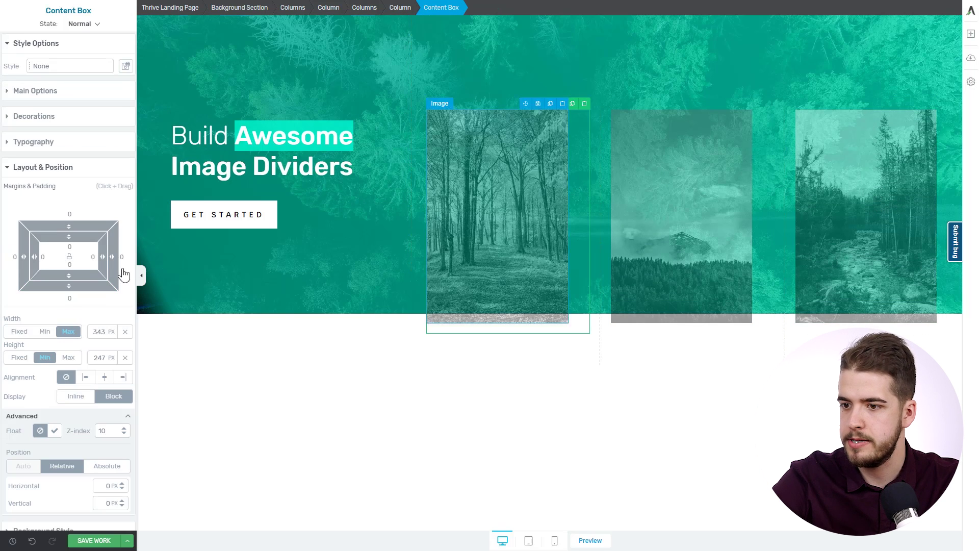
{"action": "scroll", "coordinate": [66, 265], "scroll_direction": "down", "scroll_amount": 4}
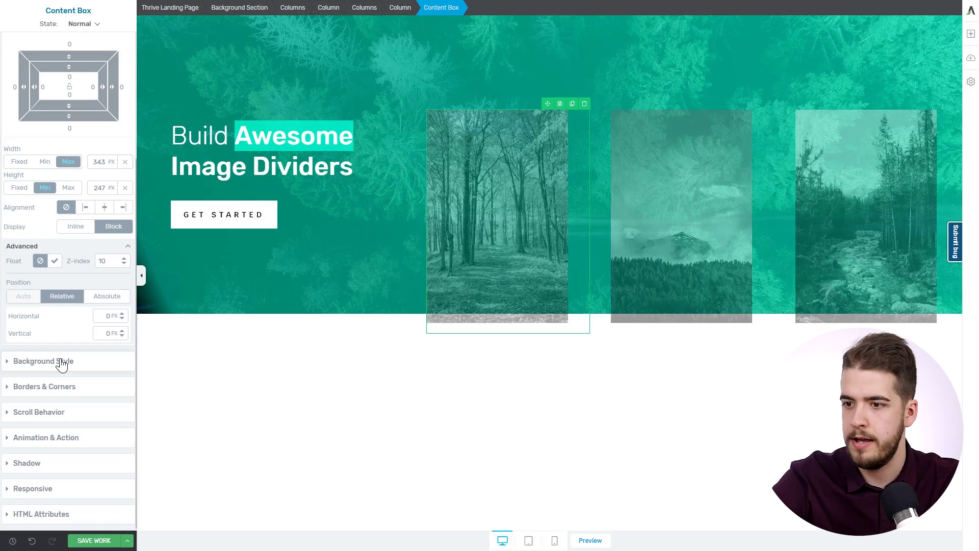
{"action": "left_click", "coordinate": [61, 362]}
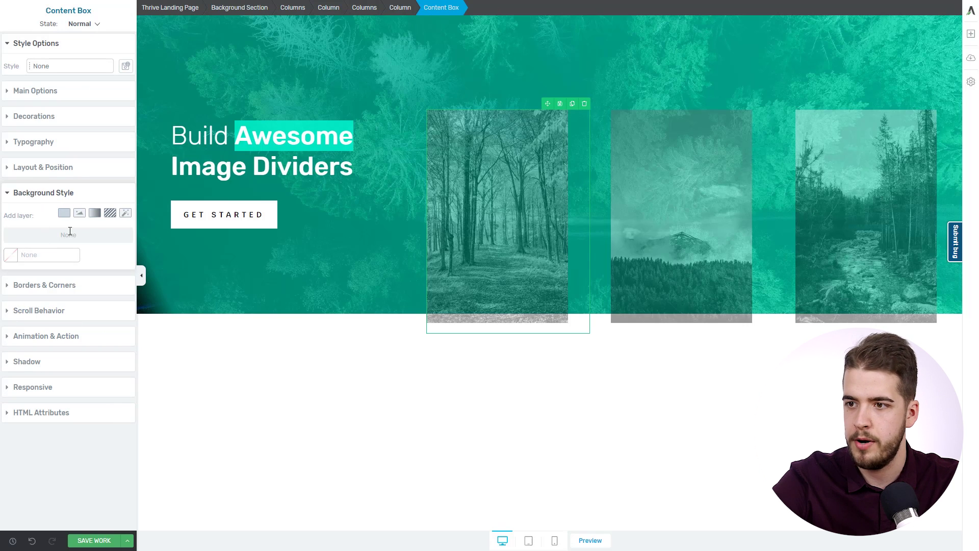
{"action": "left_click", "coordinate": [12, 255]}
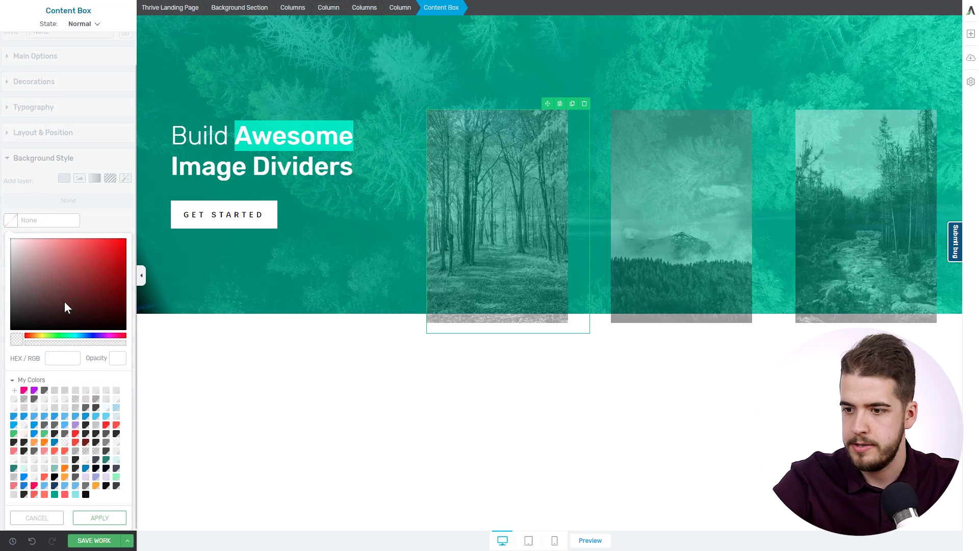
{"action": "left_click", "coordinate": [54, 494]}
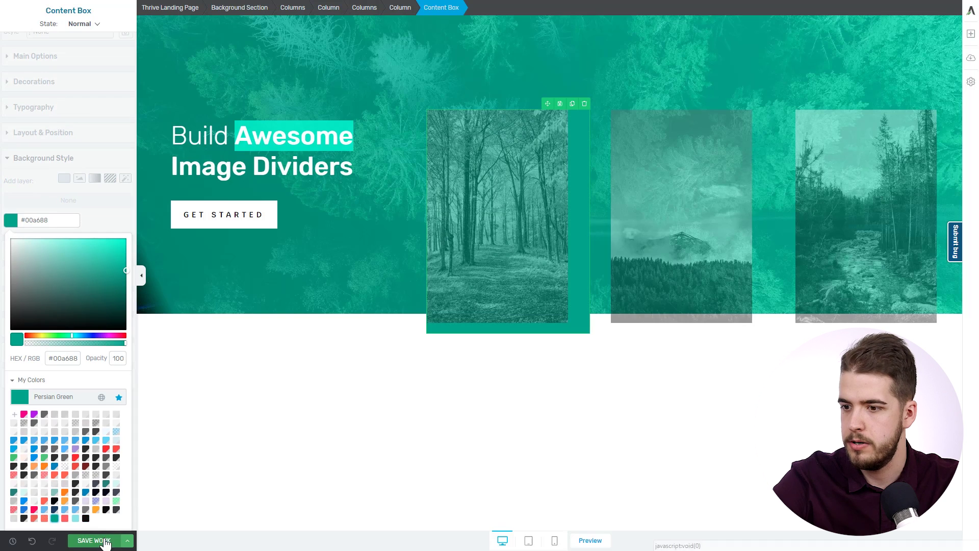
{"action": "scroll", "coordinate": [105, 517], "scroll_direction": "down", "scroll_amount": 1}
{"action": "left_click", "coordinate": [101, 521]}
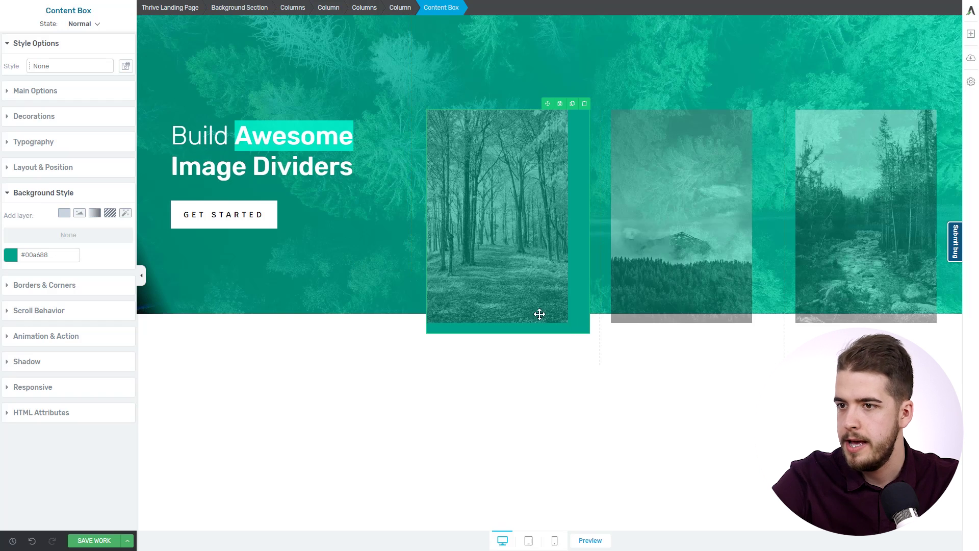
Add the Shuffle fancy divider as a decoration on the bottom edge of the forest image's content box
{"action": "left_click", "coordinate": [51, 126]}
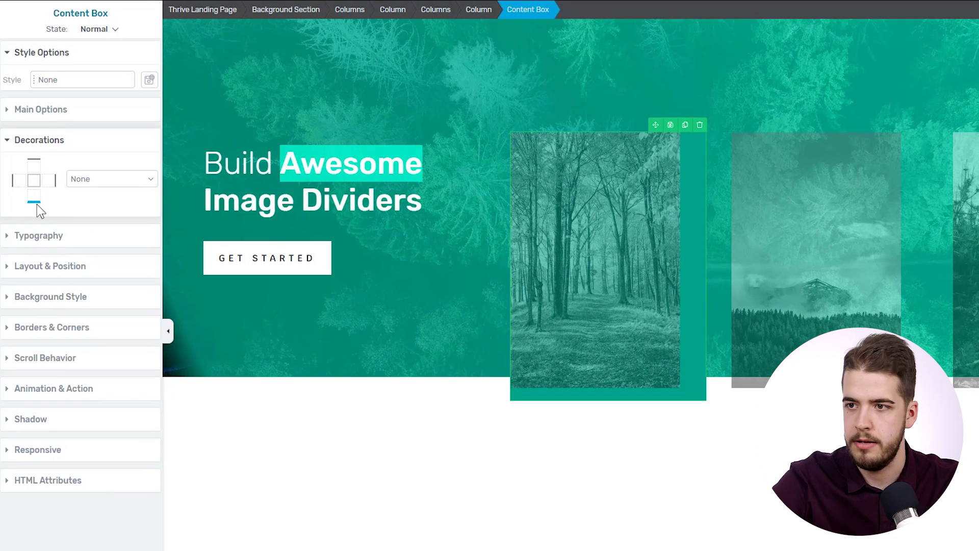
{"action": "left_click", "coordinate": [122, 180]}
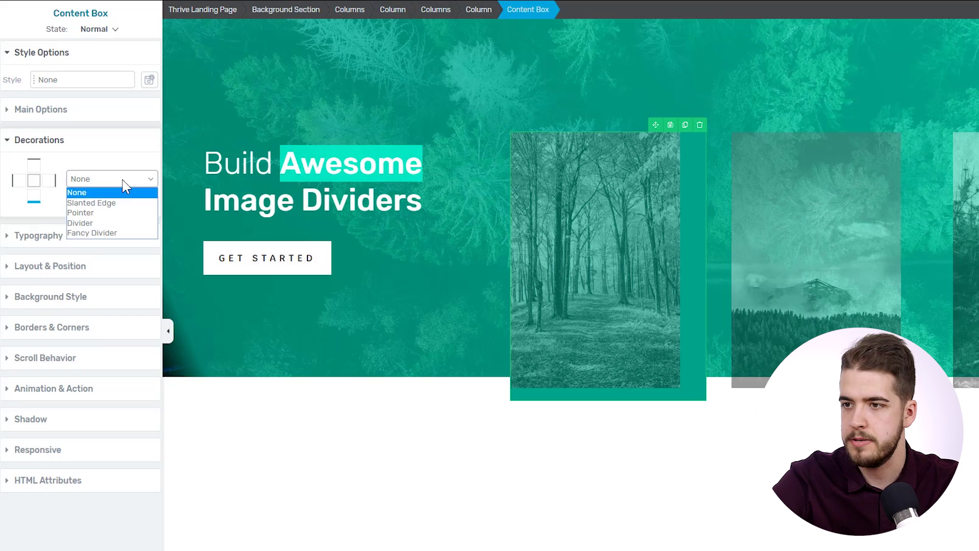
{"action": "left_click", "coordinate": [106, 233]}
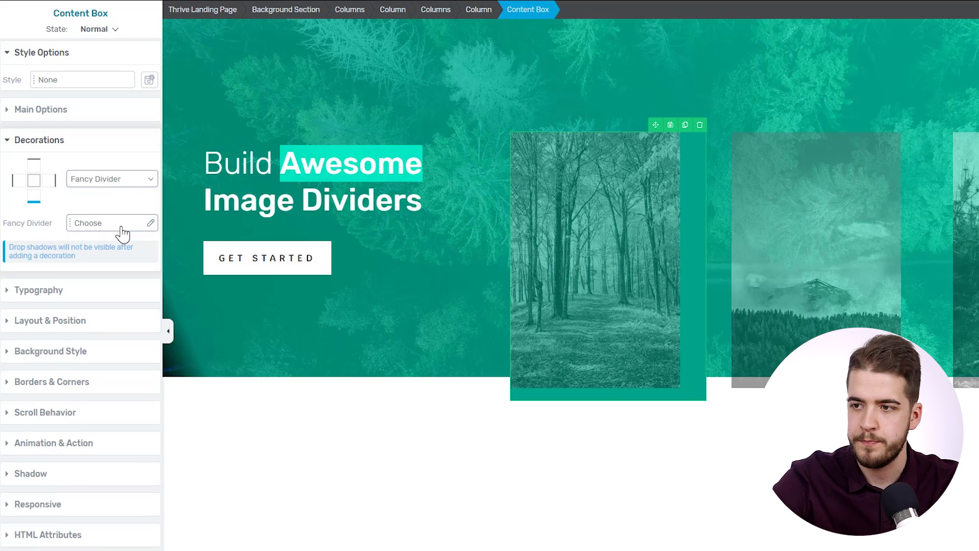
{"action": "left_click", "coordinate": [121, 227]}
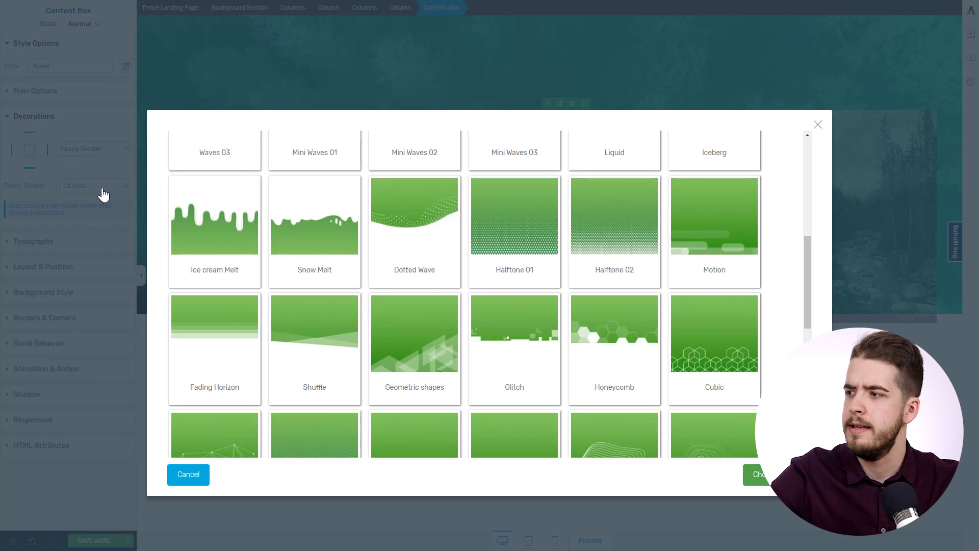
{"action": "scroll", "coordinate": [539, 276], "scroll_direction": "up", "scroll_amount": 7}
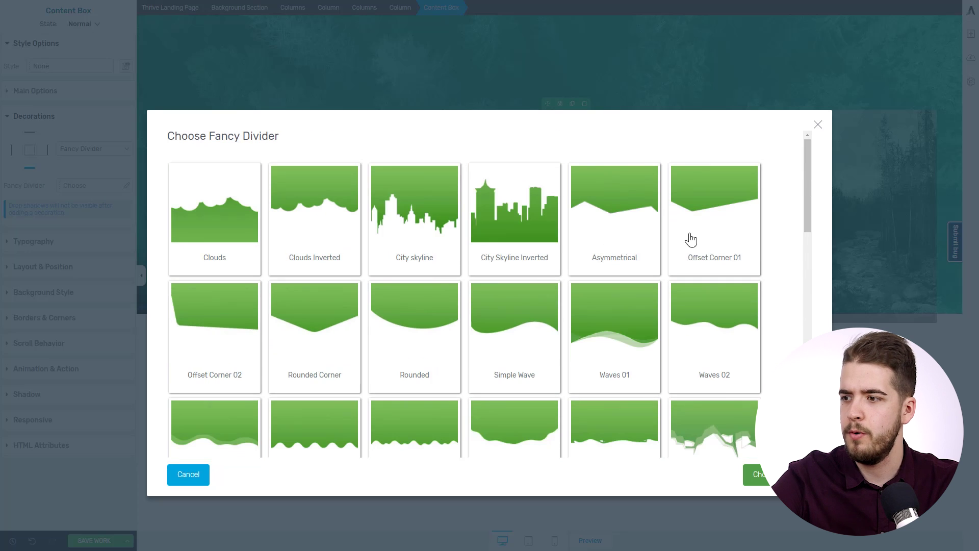
{"action": "scroll", "coordinate": [792, 235], "scroll_direction": "down", "scroll_amount": 10}
{"action": "scroll", "coordinate": [789, 233], "scroll_direction": "up", "scroll_amount": 6}
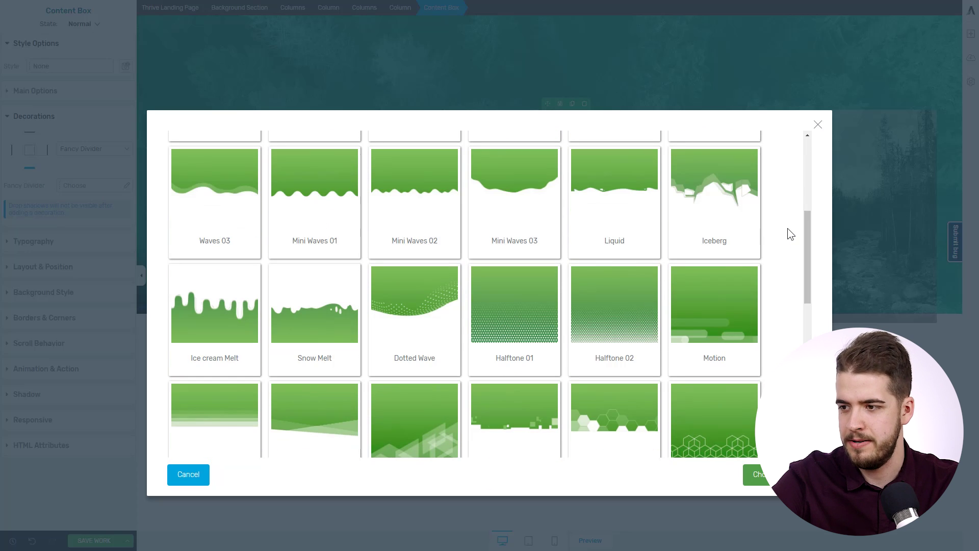
{"action": "scroll", "coordinate": [787, 228], "scroll_direction": "down", "scroll_amount": 3}
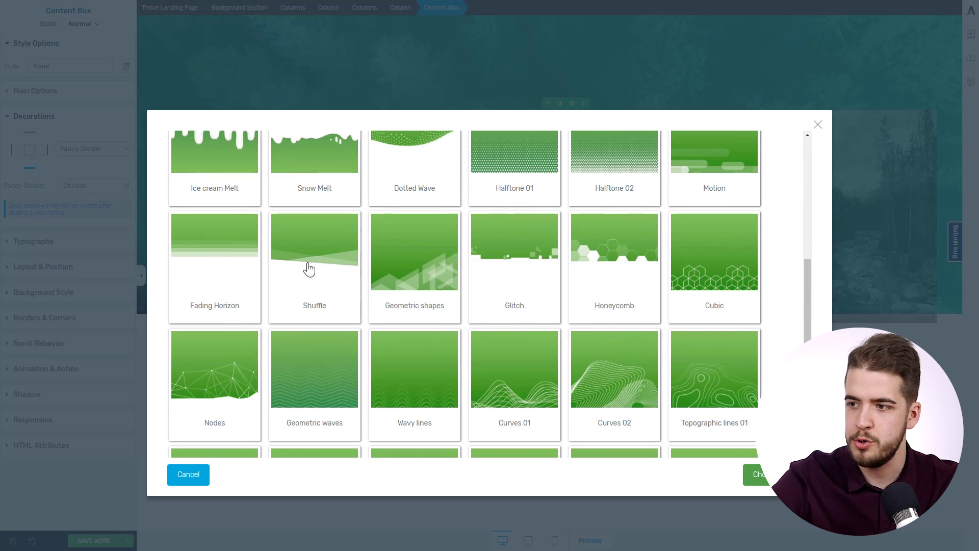
{"action": "left_click", "coordinate": [319, 262]}
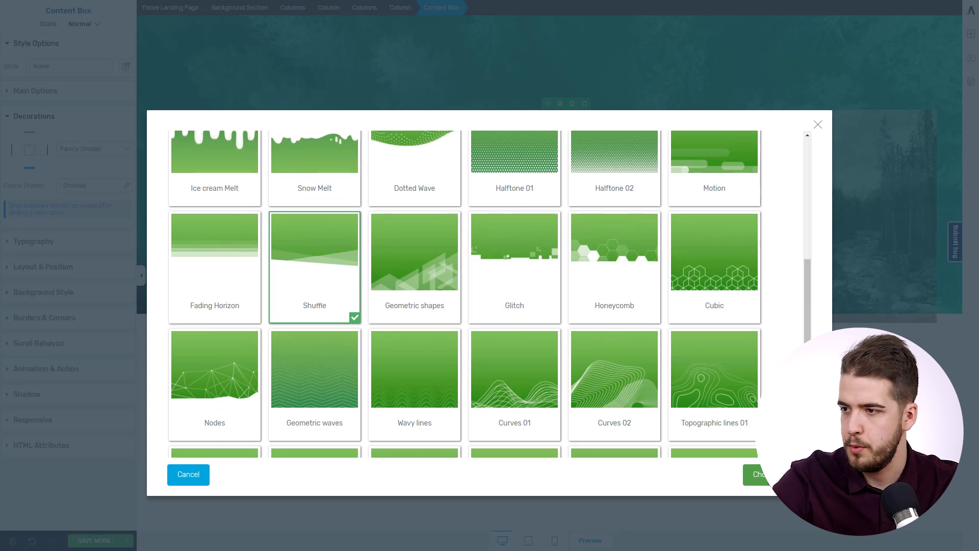
{"action": "left_click", "coordinate": [756, 474]}
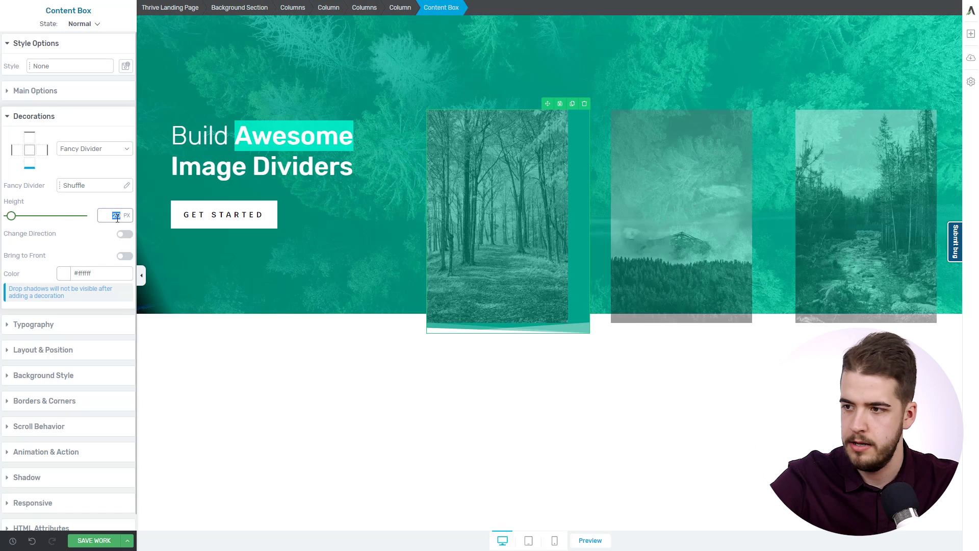
Set the height of the forest box's Shuffle divider to 250 px and deselect the box
{"action": "type", "text": "240"}
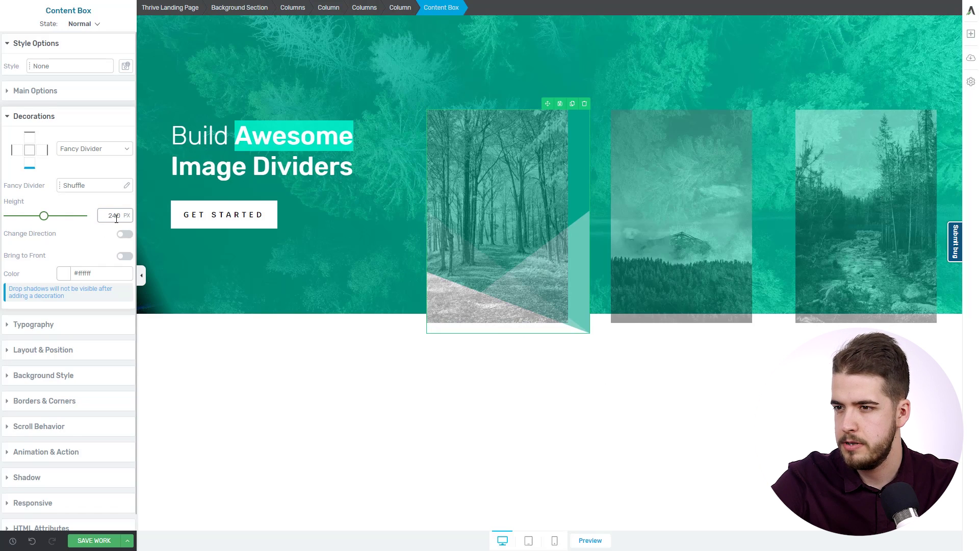
{"action": "type", "text": "240"}
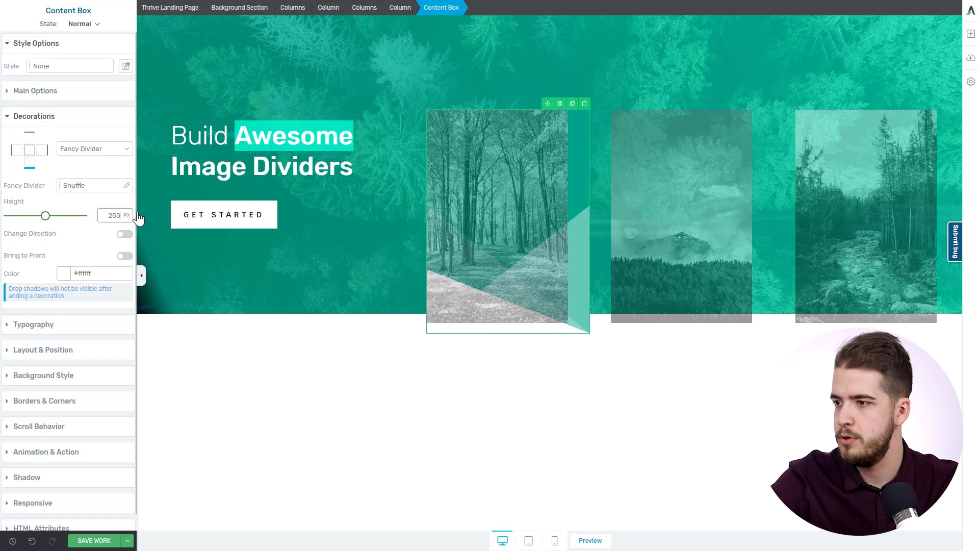
{"action": "left_click", "coordinate": [255, 414]}
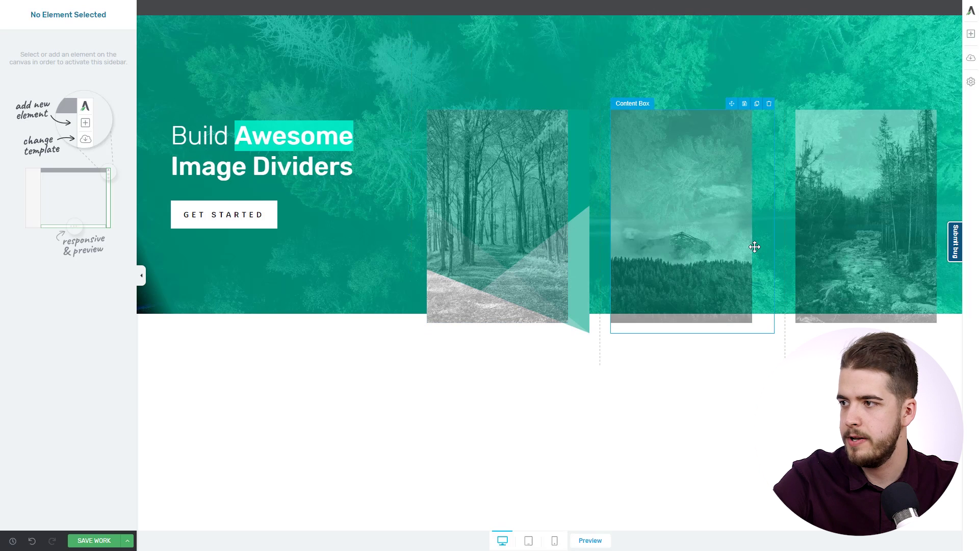
Set the background colour of the mountain image's content box to #00a688
{"action": "left_click", "coordinate": [754, 247]}
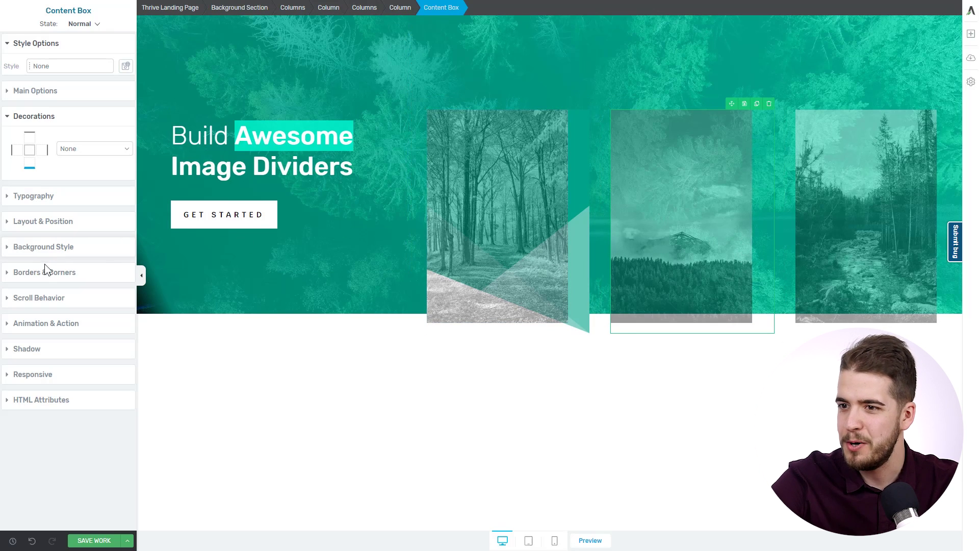
{"action": "left_click", "coordinate": [56, 247]}
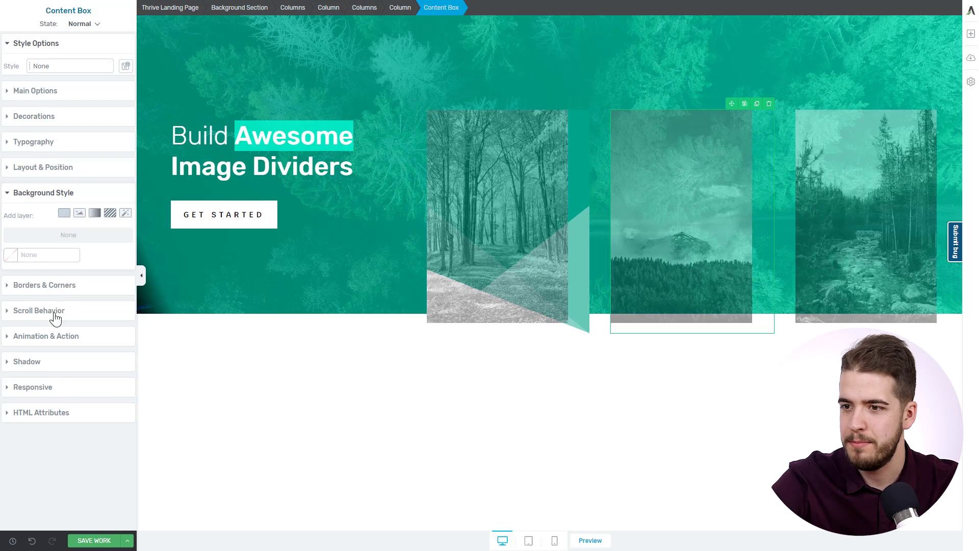
{"action": "left_click", "coordinate": [19, 261]}
{"action": "left_click", "coordinate": [55, 500]}
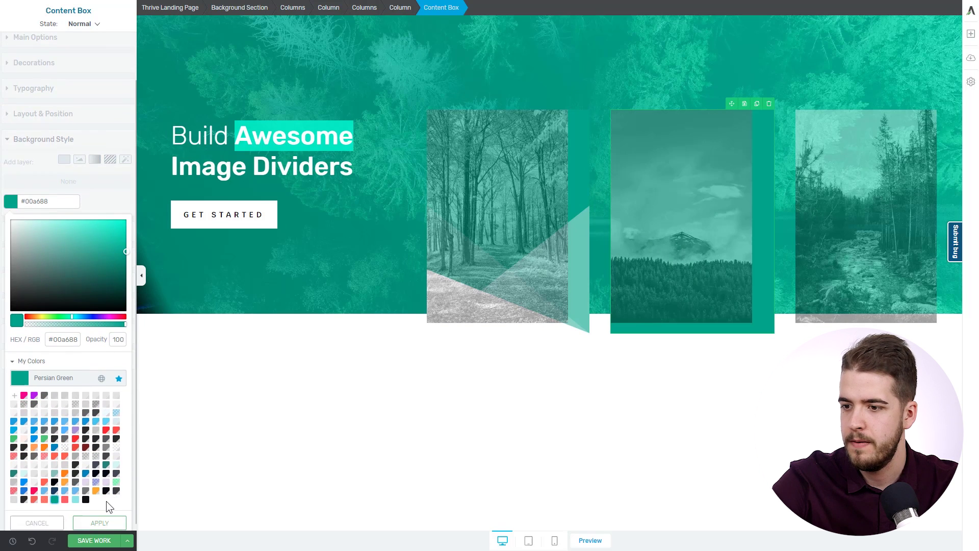
{"action": "left_click", "coordinate": [102, 523]}
Apply the same #00a688 background colour to the river image's content box
{"action": "left_click", "coordinate": [954, 290]}
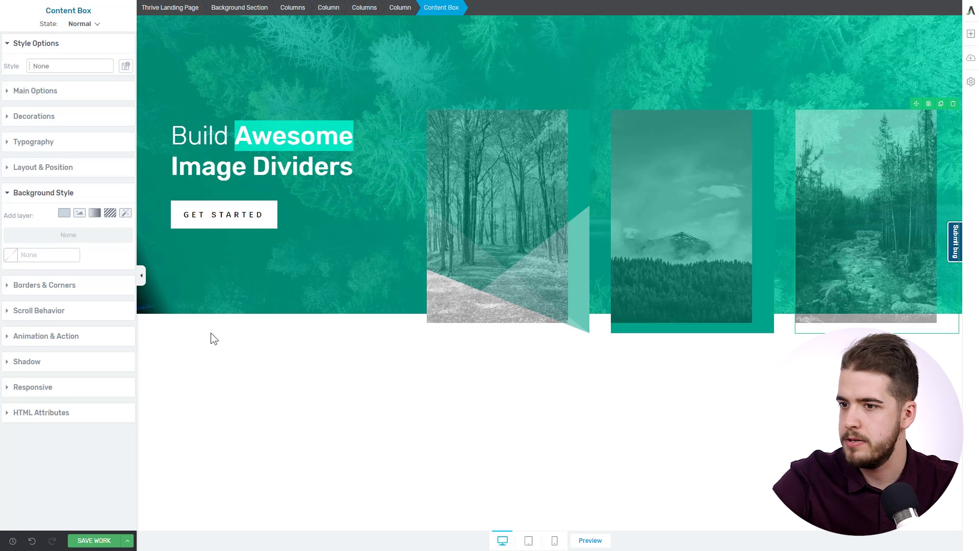
{"action": "left_click", "coordinate": [19, 256]}
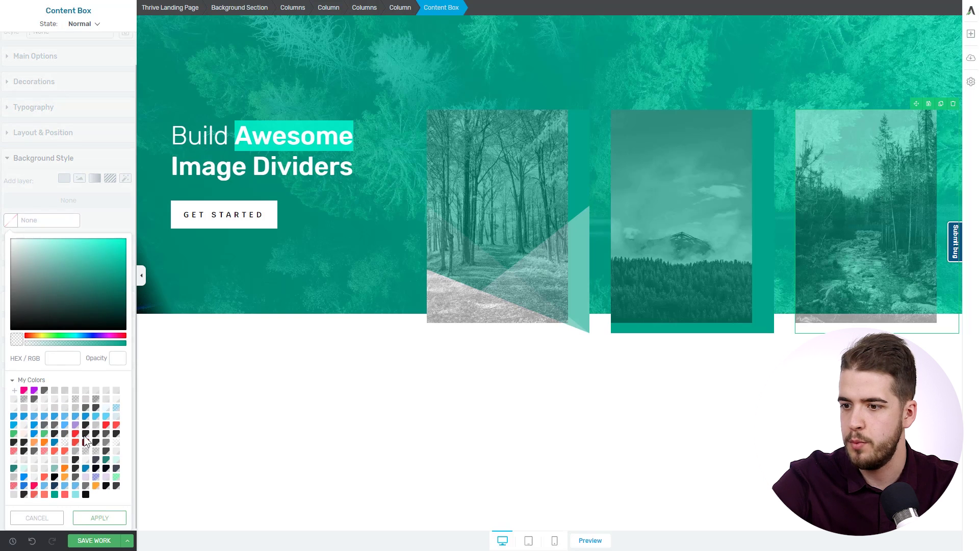
{"action": "left_click", "coordinate": [54, 494]}
{"action": "left_click", "coordinate": [99, 517]}
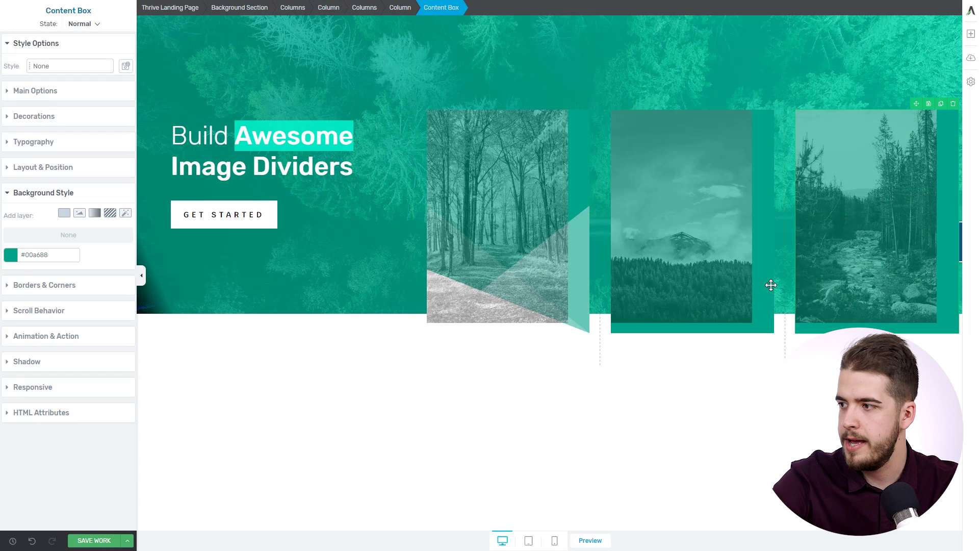
Add a Shuffle fancy divider to the bottom edge of the mountain image's content box and set its height to 250 px
{"action": "left_click", "coordinate": [31, 117]}
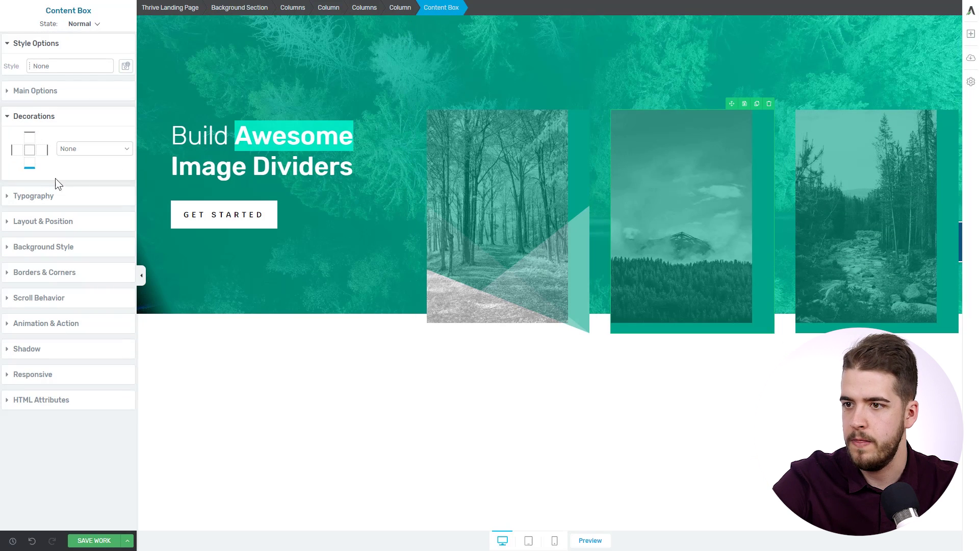
{"action": "left_click", "coordinate": [99, 148]}
{"action": "left_click", "coordinate": [92, 191]}
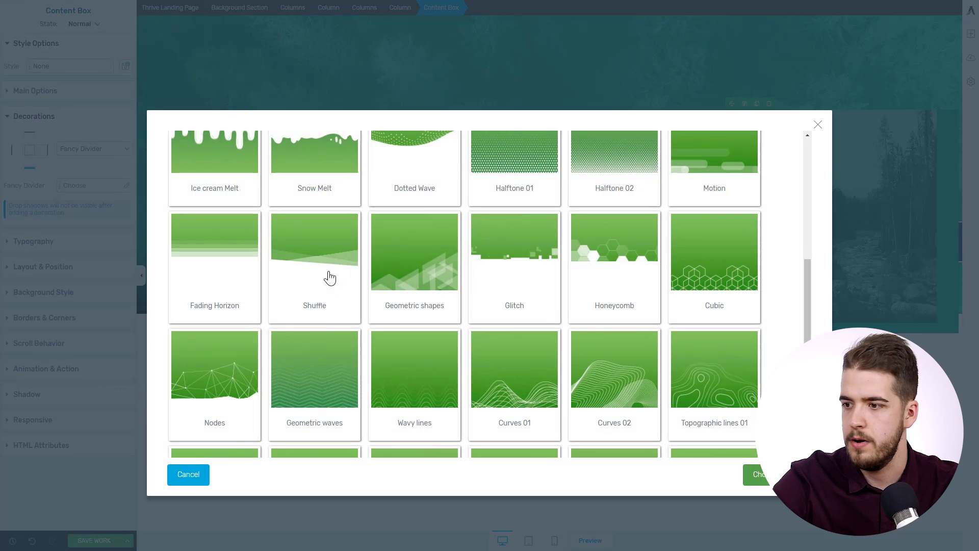
{"action": "left_click", "coordinate": [317, 306]}
{"action": "left_click", "coordinate": [791, 472]}
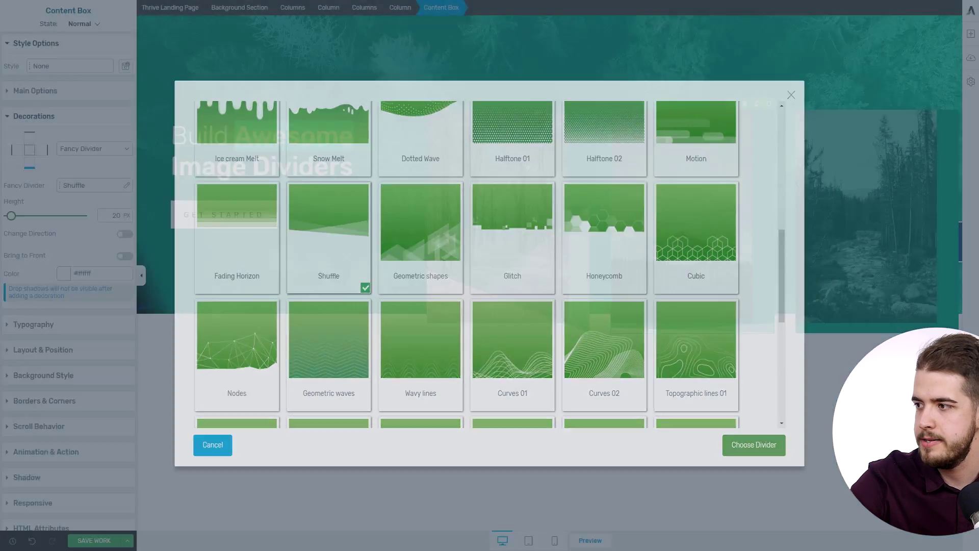
{"action": "double_click", "coordinate": [116, 215]}
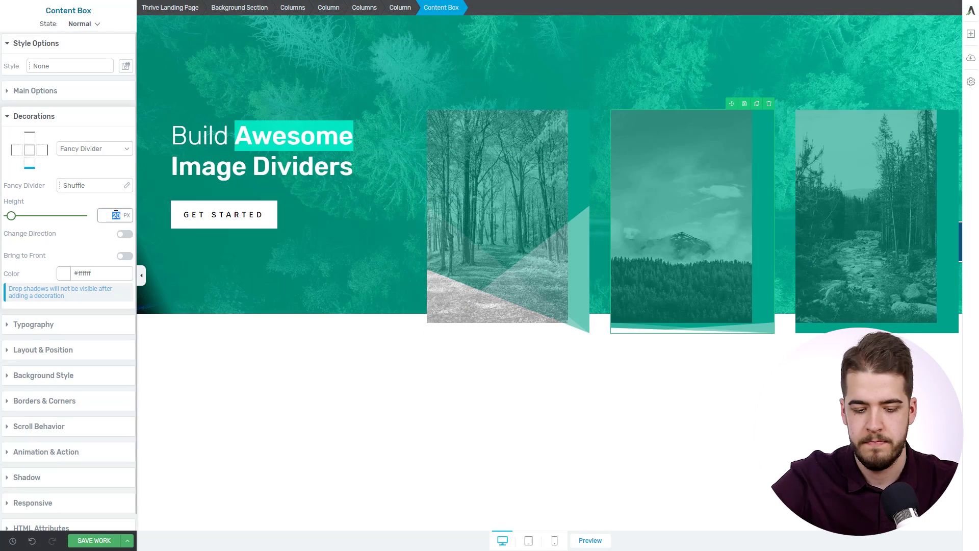
{"action": "type", "text": "250"}
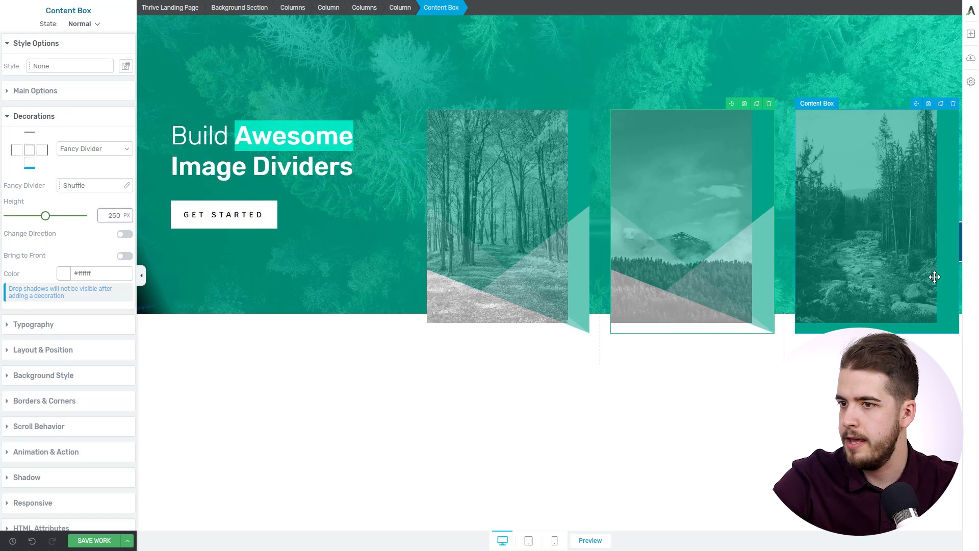
Add a Shuffle fancy divider at 250 px height to the bottom edge of the river image's content box and deselect the box
{"action": "left_click", "coordinate": [96, 148]}
{"action": "left_click", "coordinate": [84, 190]}
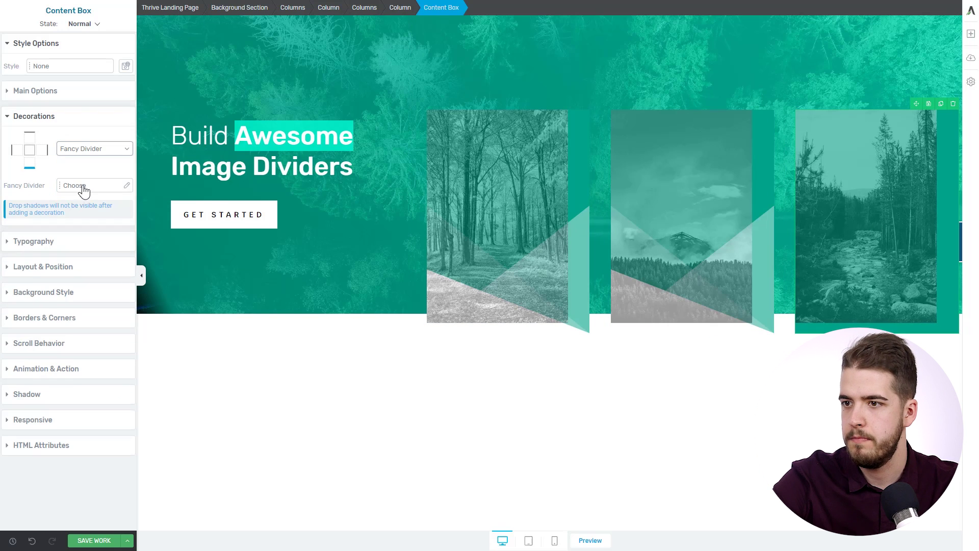
{"action": "left_click", "coordinate": [83, 187]}
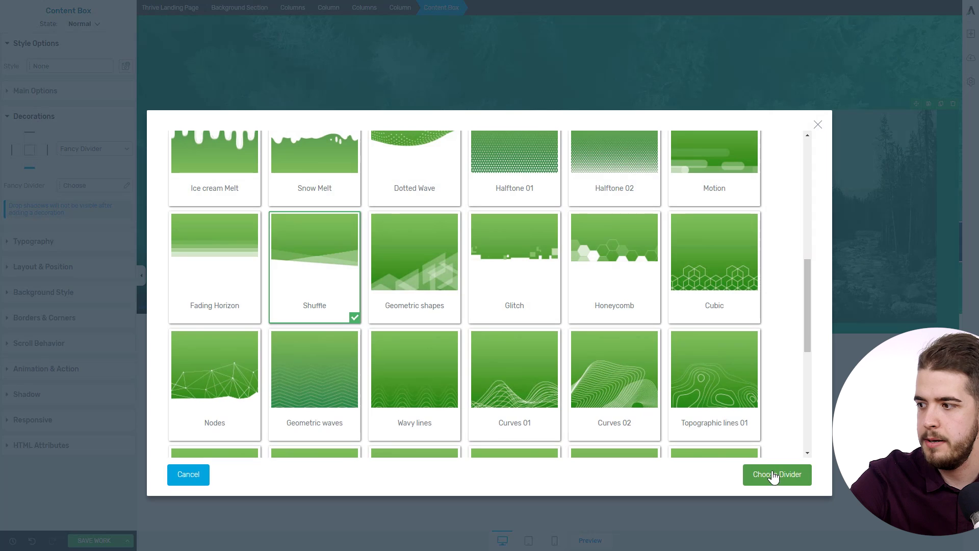
{"action": "left_click", "coordinate": [774, 475]}
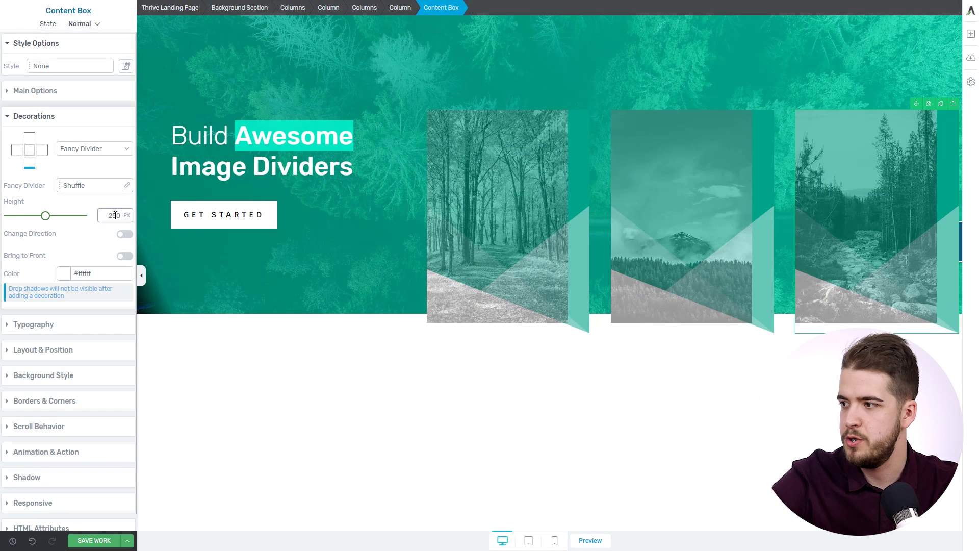
{"action": "left_click", "coordinate": [280, 441]}
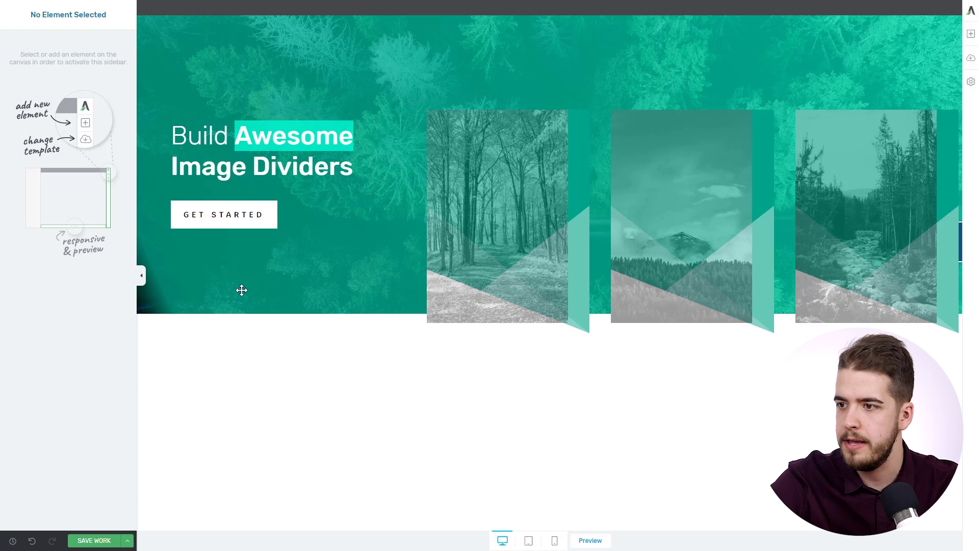
Add an Offset Corner 02 fancy divider to the bottom edge of the green hero background section
{"action": "left_click", "coordinate": [223, 301]}
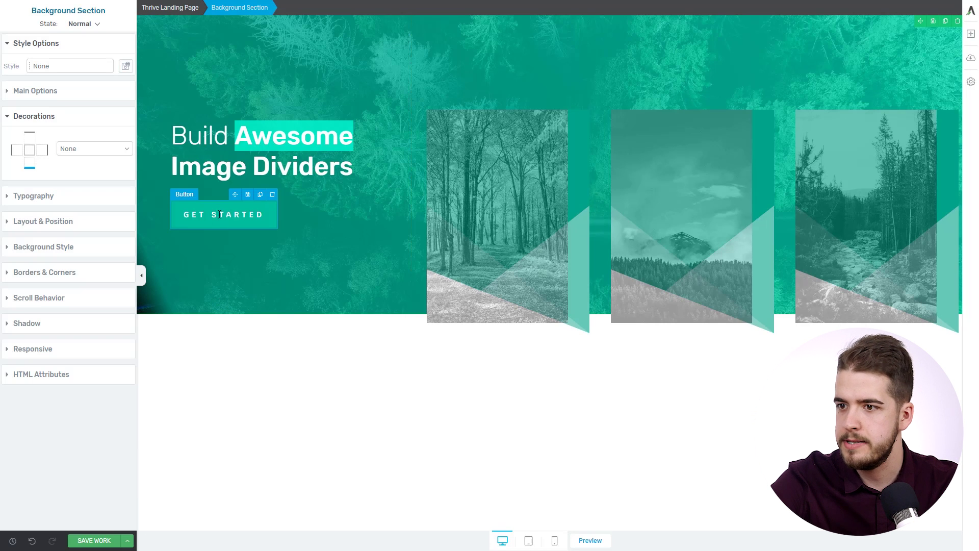
{"action": "left_click", "coordinate": [97, 149]}
{"action": "left_click", "coordinate": [87, 194]}
{"action": "left_click", "coordinate": [90, 186]}
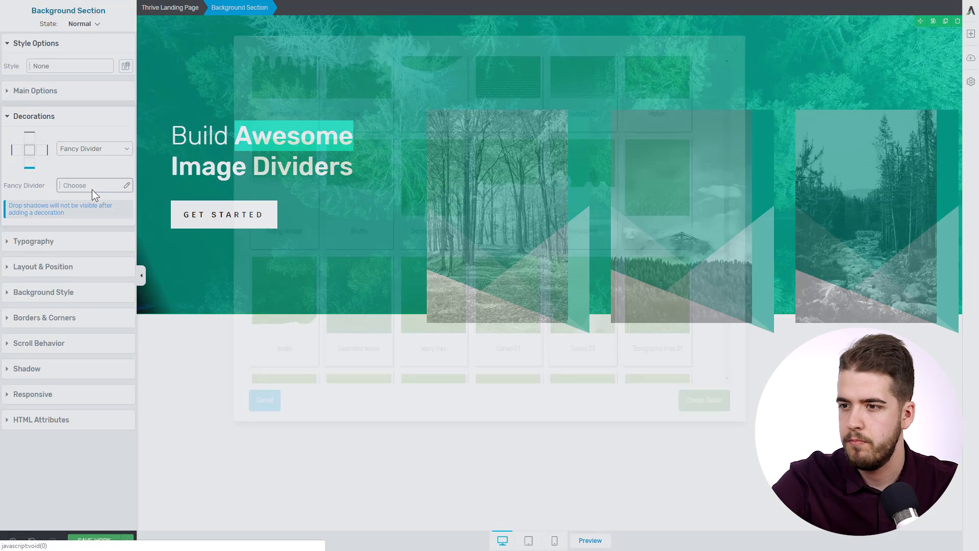
{"action": "scroll", "coordinate": [331, 244], "scroll_direction": "up", "scroll_amount": 5}
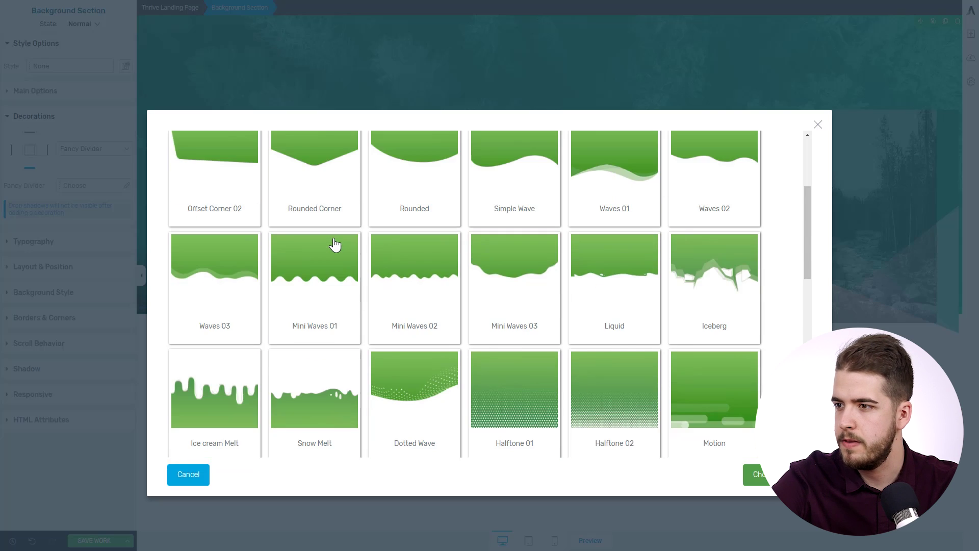
{"action": "scroll", "coordinate": [332, 244], "scroll_direction": "up", "scroll_amount": 2}
{"action": "left_click", "coordinate": [228, 266]}
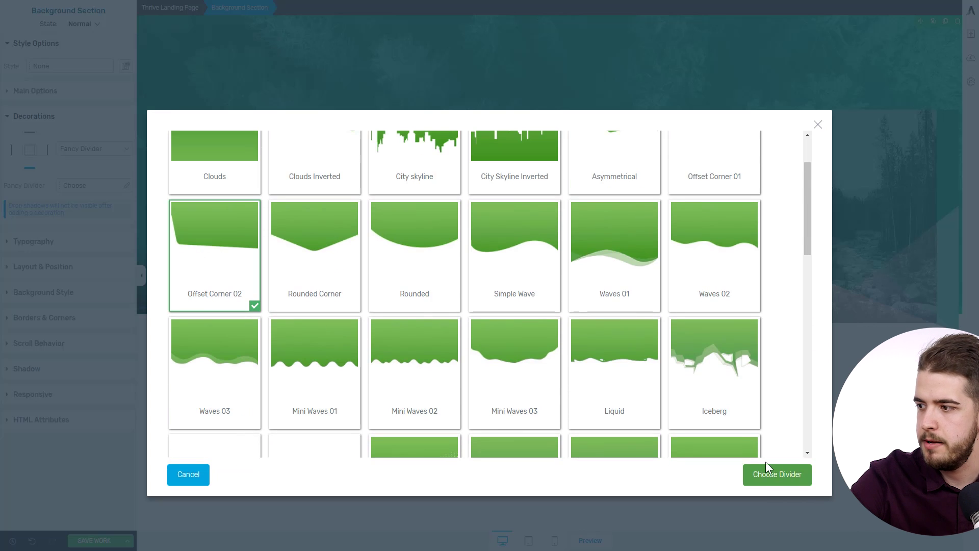
{"action": "left_click", "coordinate": [774, 477]}
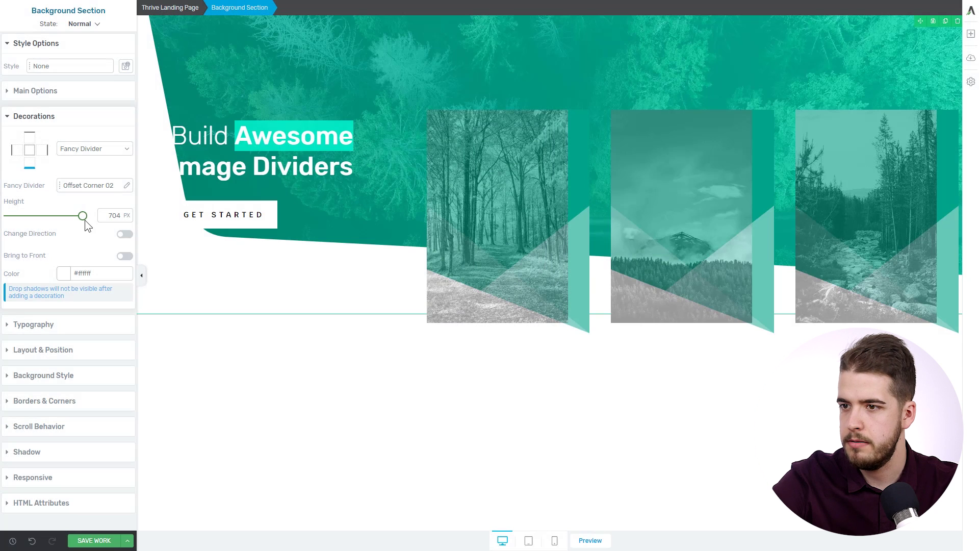
Adjust the height of the hero section's Offset Corner 02 divider to 377 px and check the shape with the settings sidebar collapsed
{"action": "left_click_drag", "start_coordinate": [84, 218], "coordinate": [51, 224]}
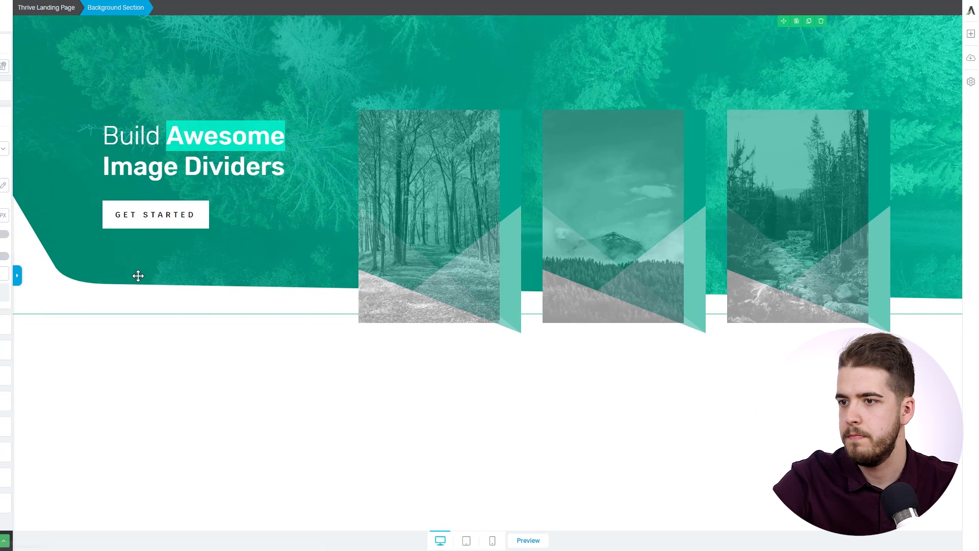
{"action": "left_click", "coordinate": [17, 276]}
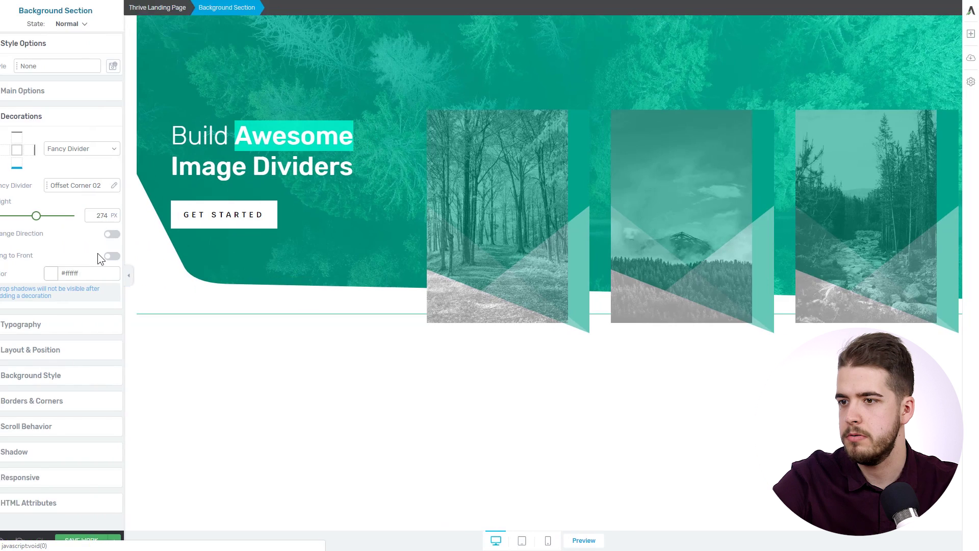
{"action": "left_click_drag", "start_coordinate": [48, 218], "coordinate": [68, 218]}
{"action": "left_click", "coordinate": [141, 275]}
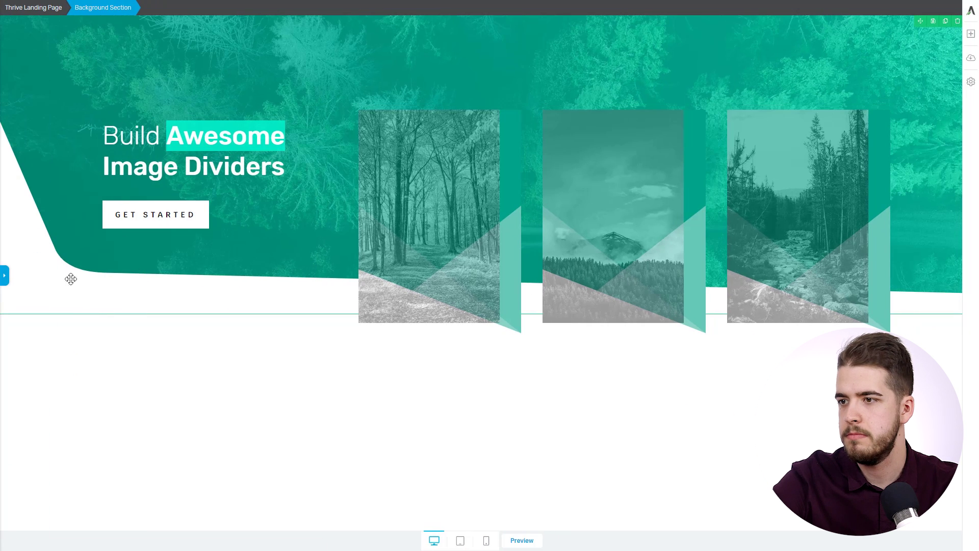
{"action": "left_click", "coordinate": [5, 277]}
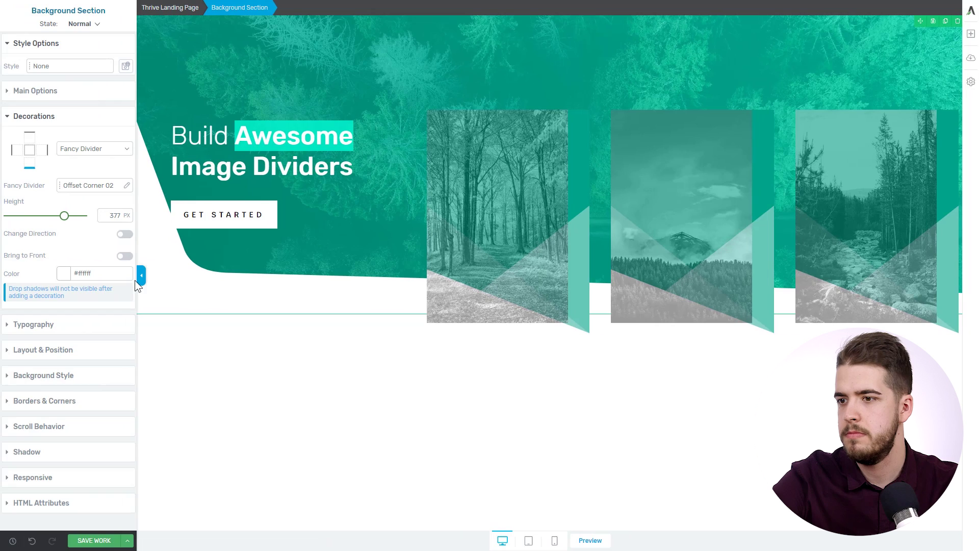
{"action": "left_click", "coordinate": [141, 276]}
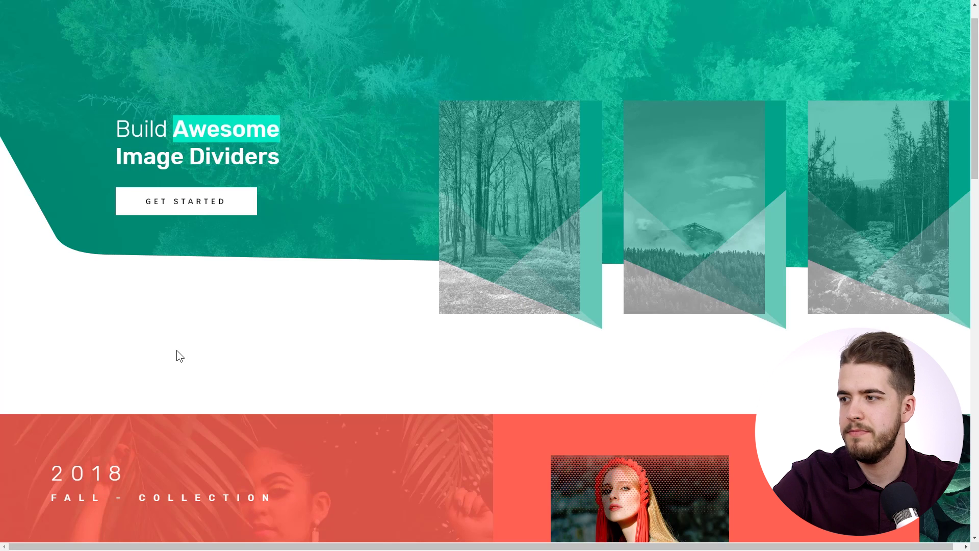
Examine the finished demo page's hero section and the red 2018 Fall Collection section below it
{"action": "scroll", "coordinate": [179, 350], "scroll_direction": "up", "scroll_amount": 1}
{"action": "scroll", "coordinate": [179, 350], "scroll_direction": "down", "scroll_amount": 2}
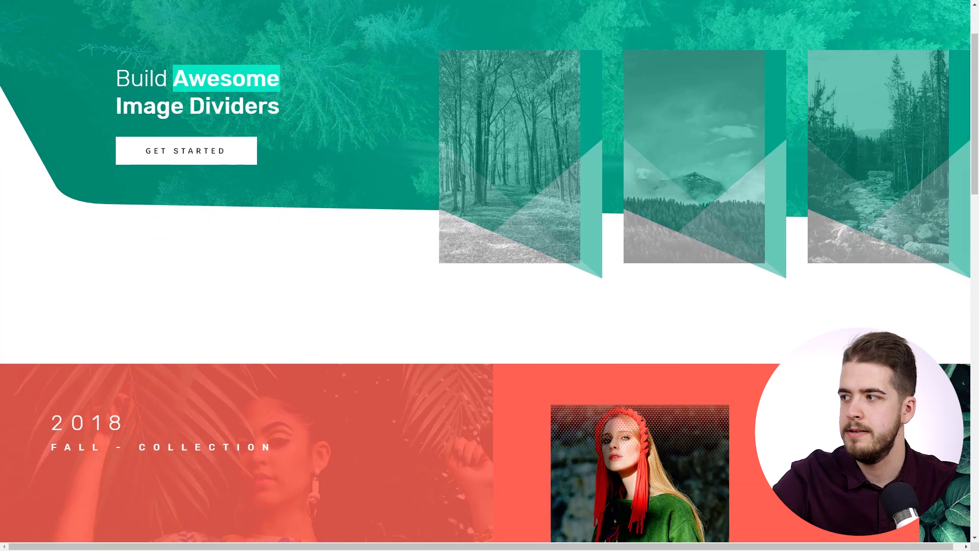
{"action": "scroll", "coordinate": [978, 148], "scroll_direction": "up", "scroll_amount": 1}
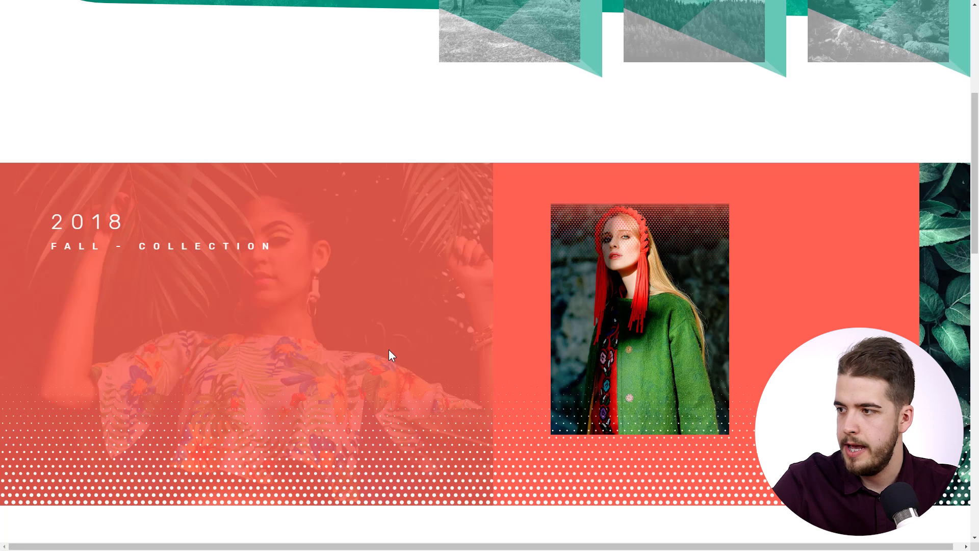
{"action": "scroll", "coordinate": [399, 333], "scroll_direction": "up", "scroll_amount": 2}
{"action": "scroll", "coordinate": [400, 332], "scroll_direction": "down", "scroll_amount": 2}
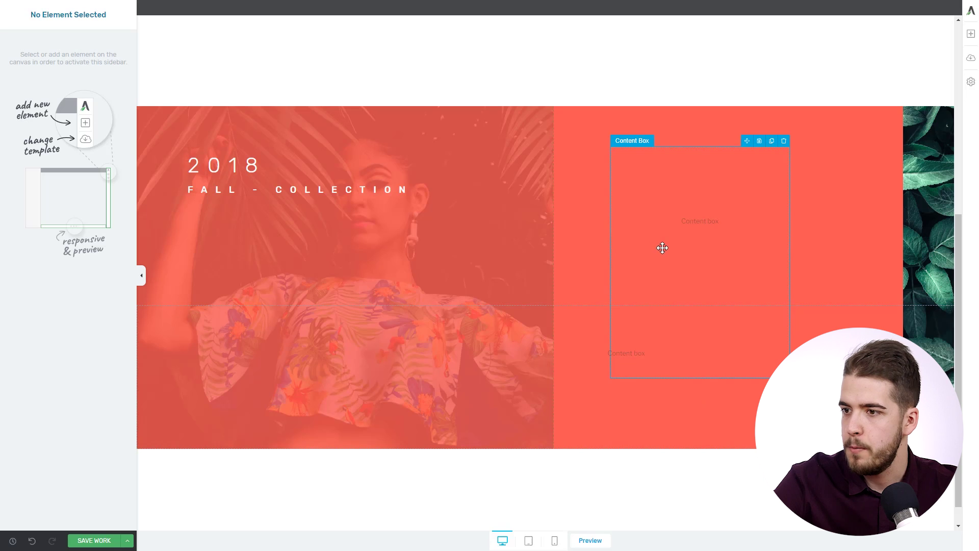
Set the media library image f_1-1 as a stretched background of the empty content box in the red Fall Collection column
{"action": "left_click", "coordinate": [640, 239]}
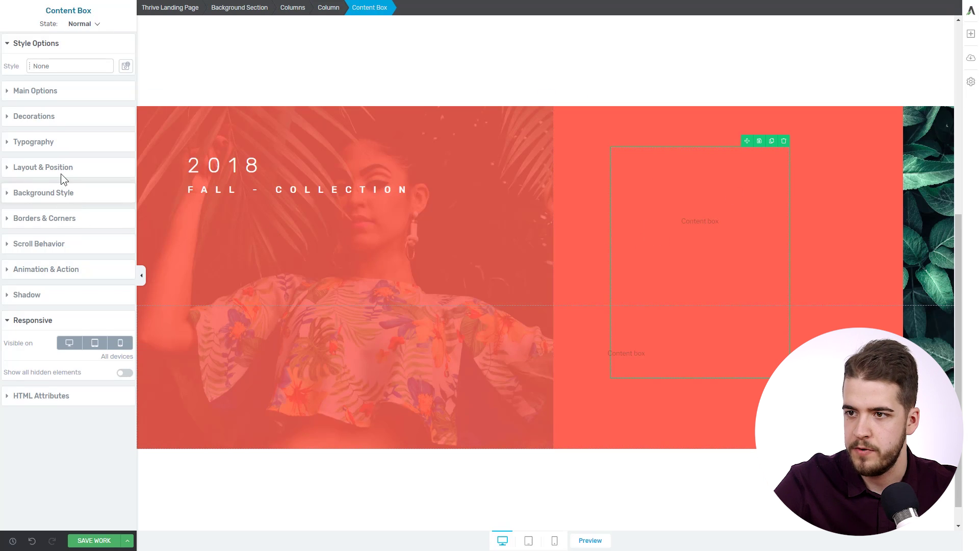
{"action": "left_click", "coordinate": [65, 198]}
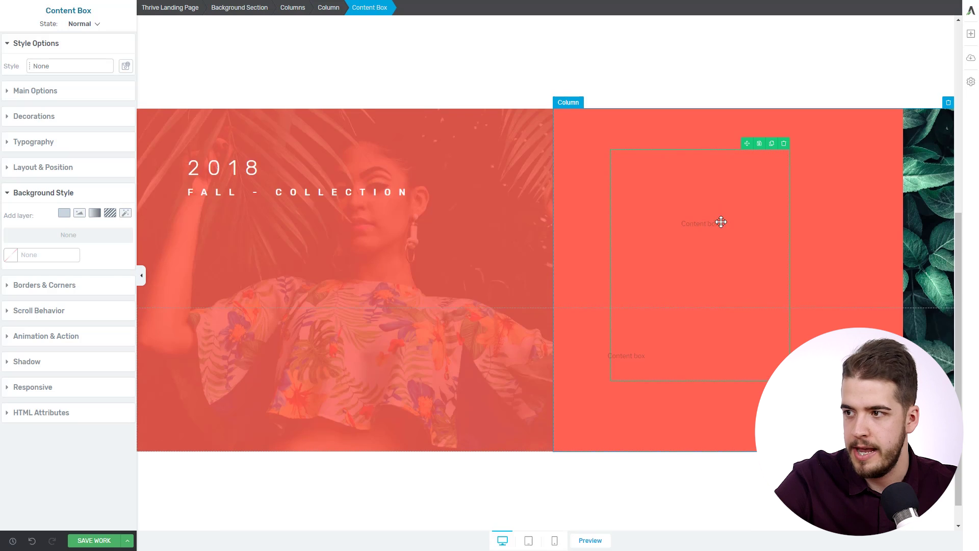
{"action": "scroll", "coordinate": [647, 266], "scroll_direction": "up", "scroll_amount": 6}
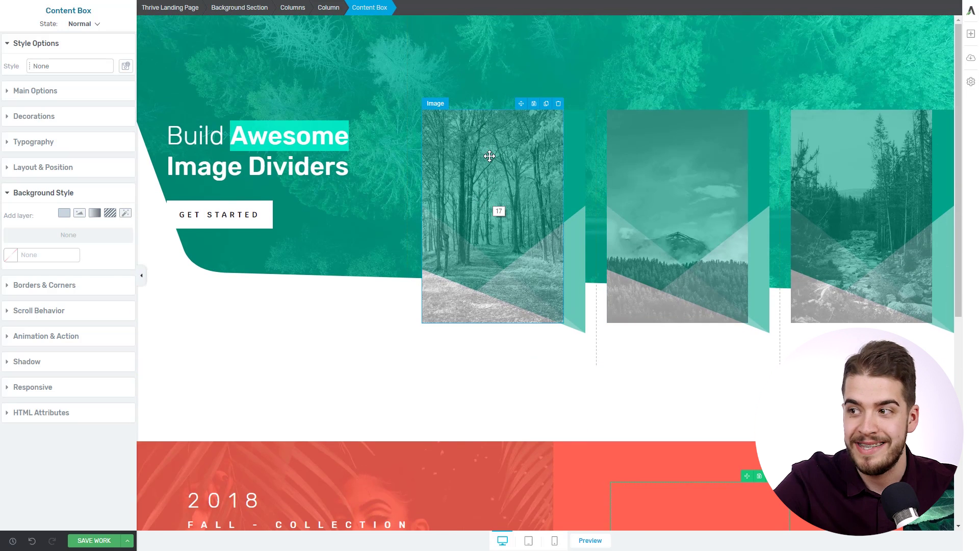
{"action": "scroll", "coordinate": [671, 201], "scroll_direction": "down", "scroll_amount": 6}
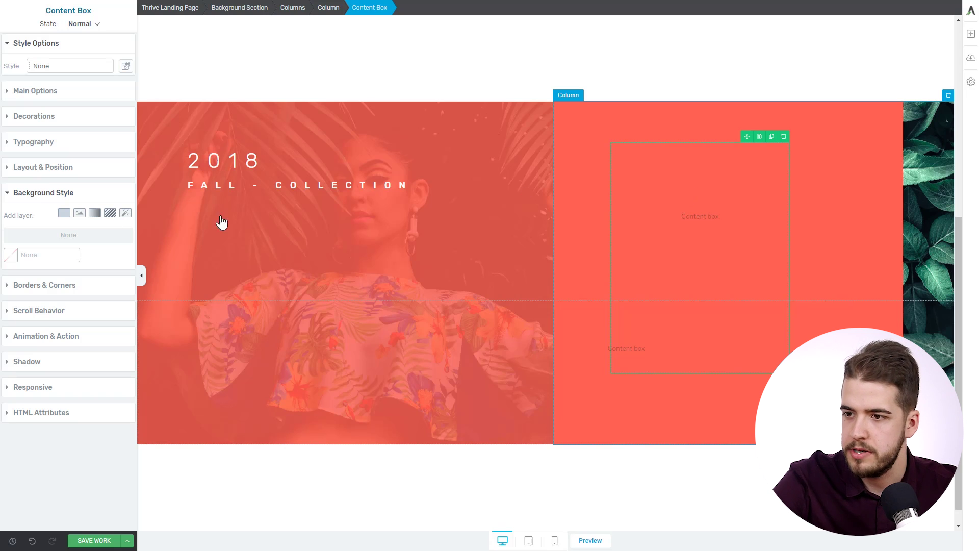
{"action": "left_click", "coordinate": [79, 213]}
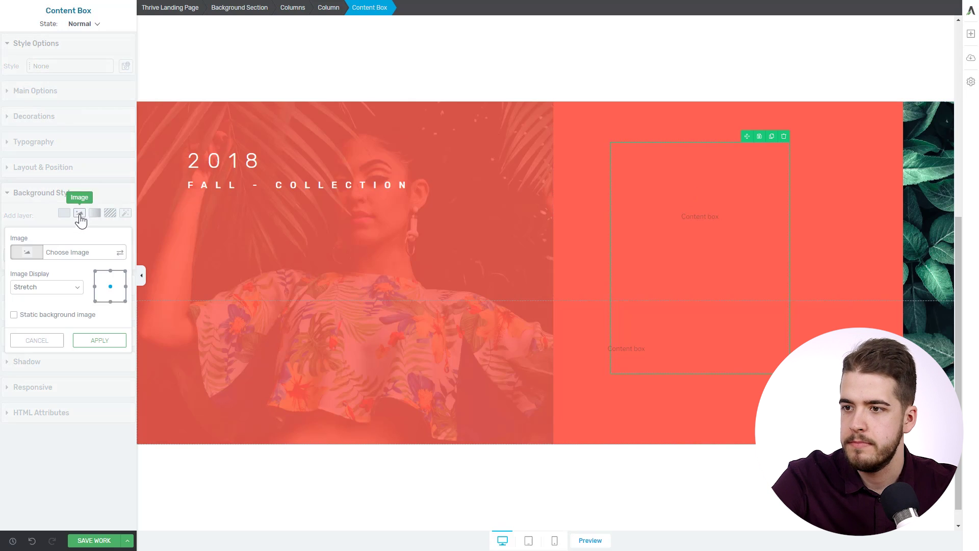
{"action": "left_click", "coordinate": [72, 259]}
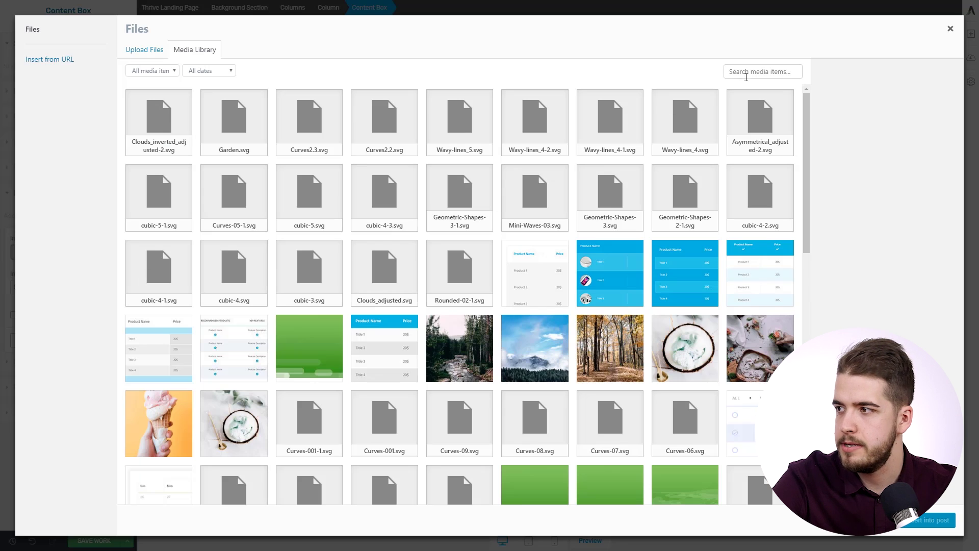
{"action": "left_click", "coordinate": [748, 73]}
{"action": "type", "text": "f_1-1"}
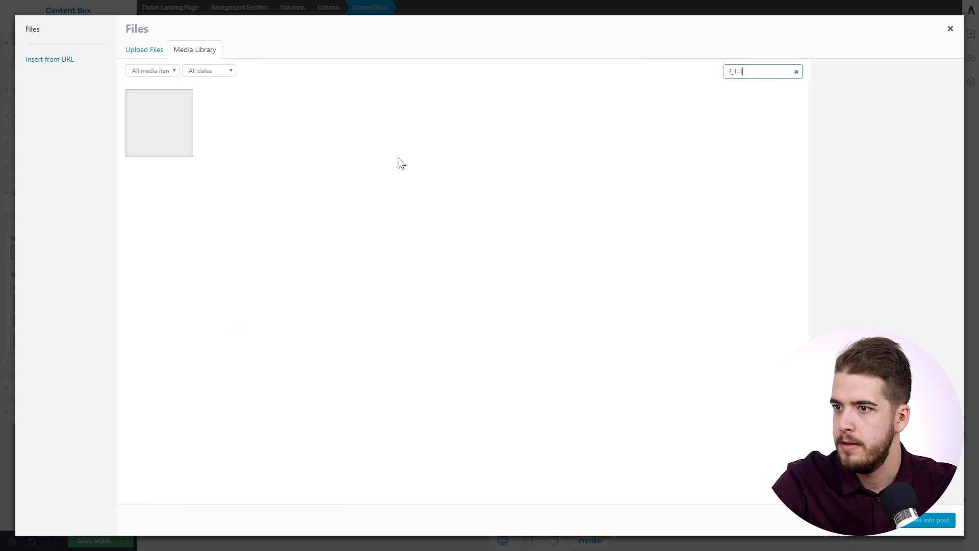
{"action": "left_click", "coordinate": [159, 122]}
{"action": "left_click", "coordinate": [905, 525]}
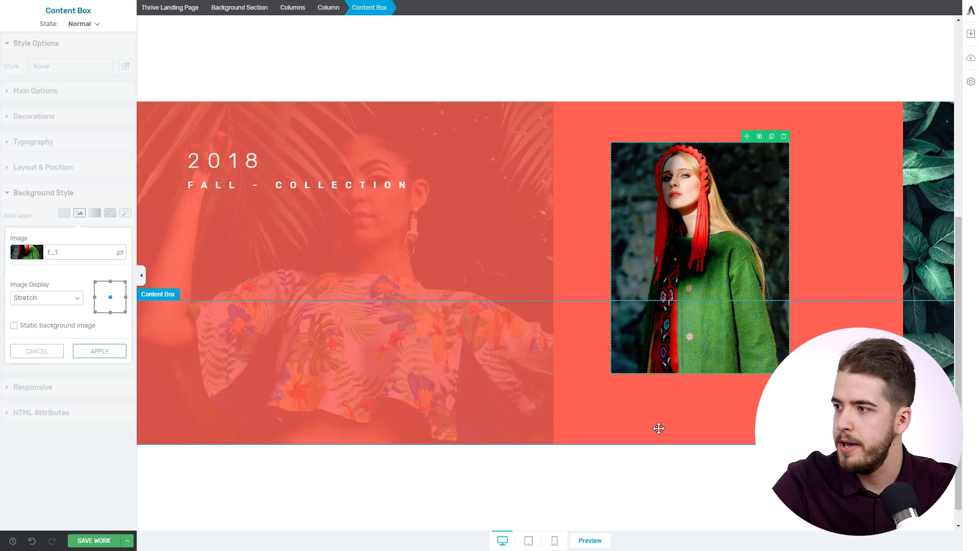
{"action": "left_click", "coordinate": [100, 351]}
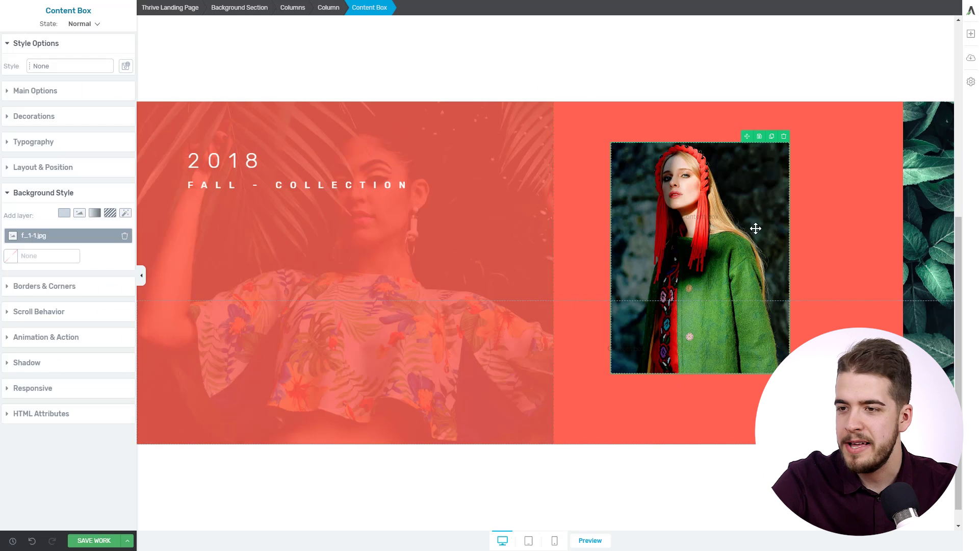
Add a Halftone 02 fancy divider to the top edge of the portrait image's content box
{"action": "left_click", "coordinate": [32, 117]}
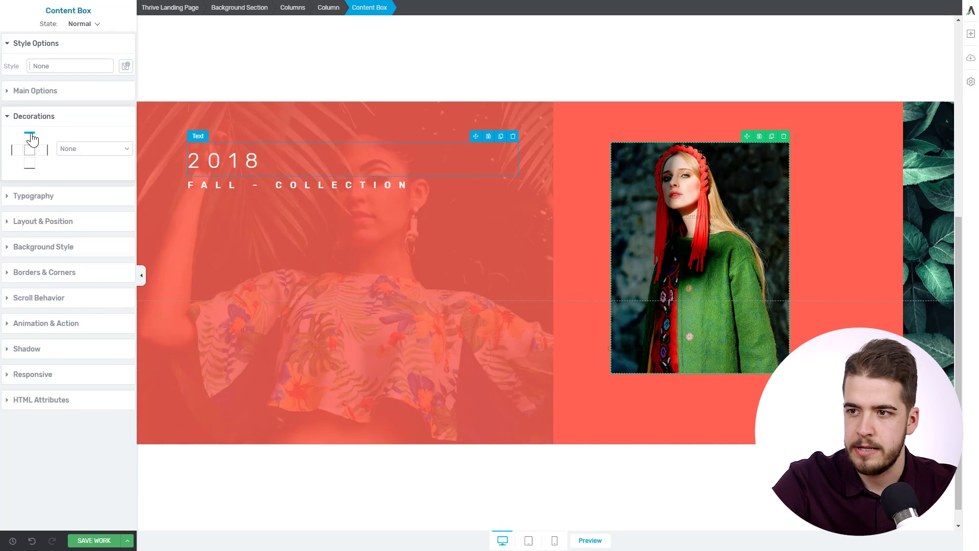
{"action": "left_click", "coordinate": [117, 151]}
{"action": "left_click", "coordinate": [95, 193]}
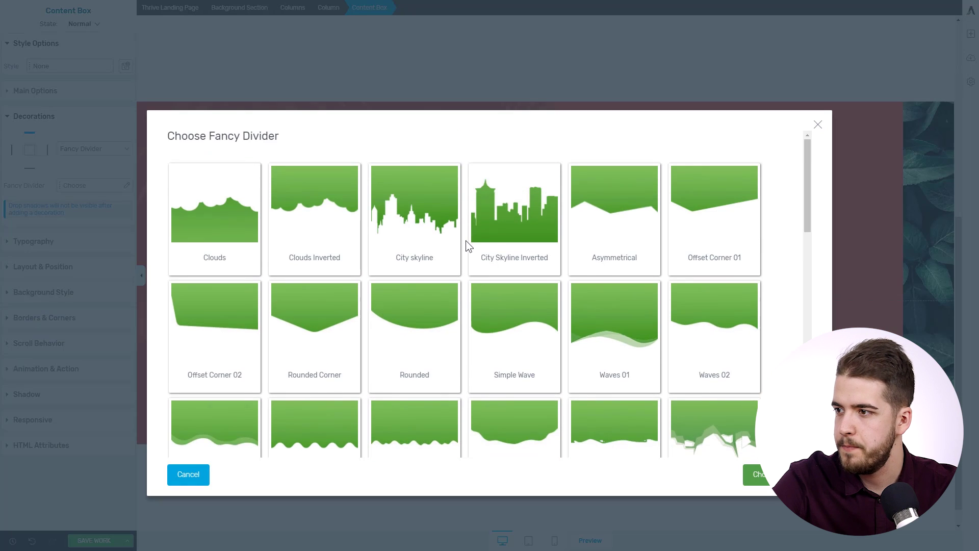
{"action": "scroll", "coordinate": [472, 245], "scroll_direction": "down", "scroll_amount": 8}
{"action": "scroll", "coordinate": [510, 245], "scroll_direction": "up", "scroll_amount": 2}
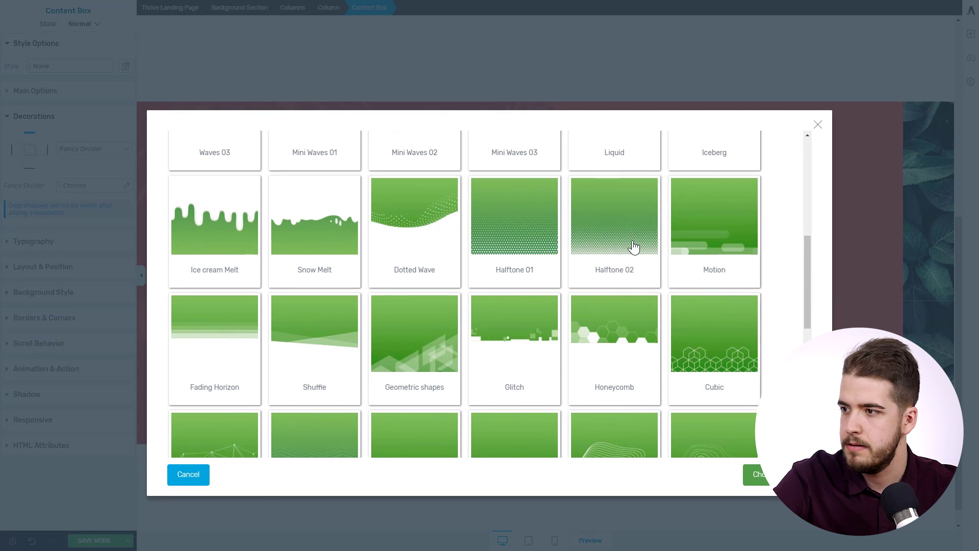
{"action": "left_click", "coordinate": [607, 243]}
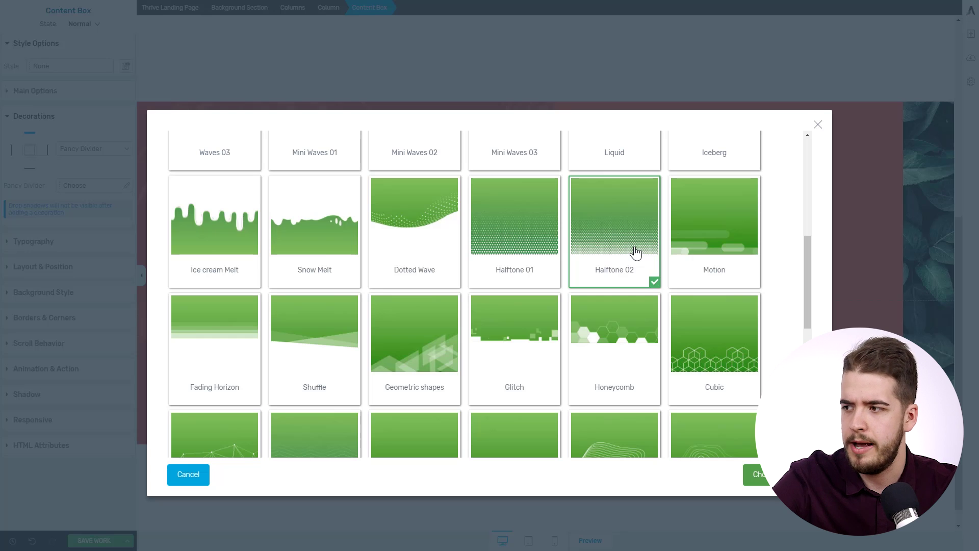
{"action": "left_click", "coordinate": [765, 479]}
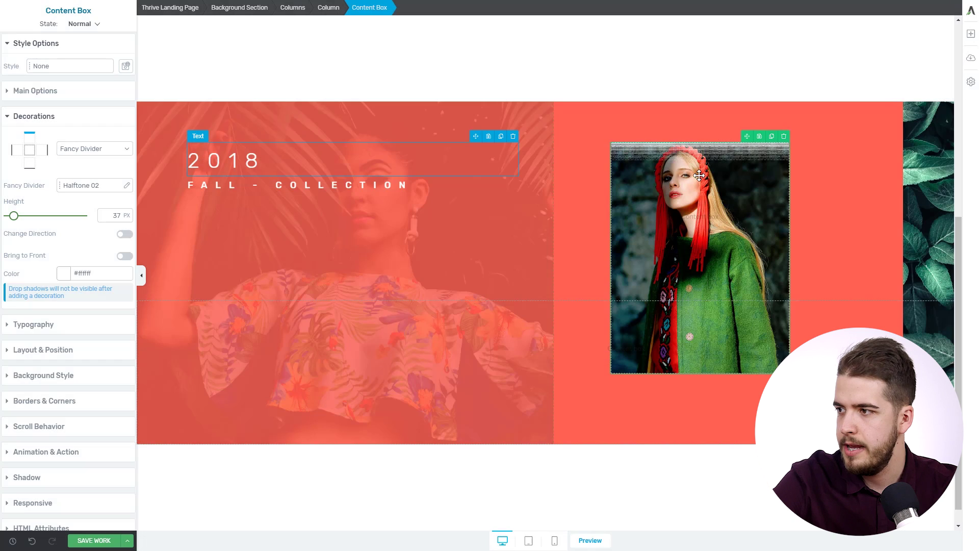
Set the height of the Halftone 02 divider on the portrait image's content box to 123 px
{"action": "left_click_drag", "start_coordinate": [15, 216], "coordinate": [20, 220]}
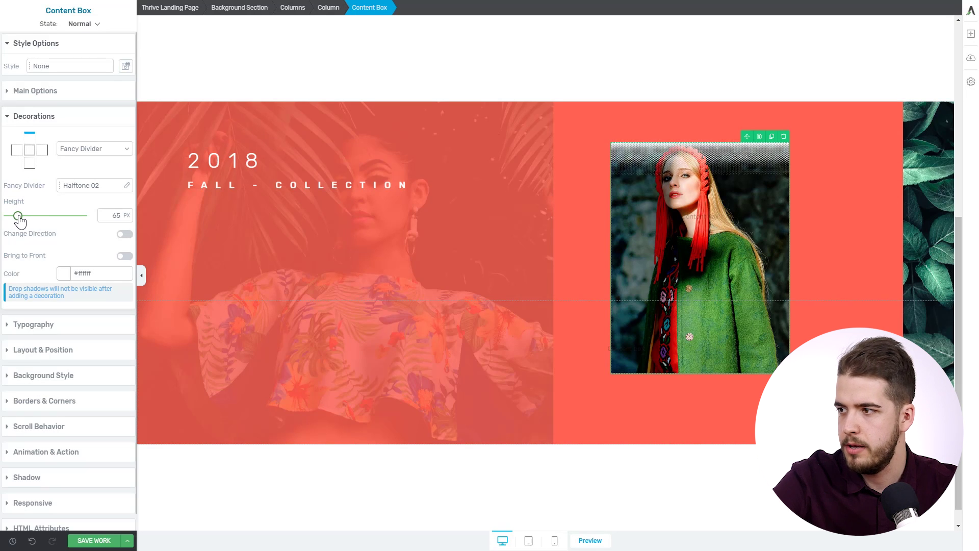
{"action": "double_click", "coordinate": [117, 215]}
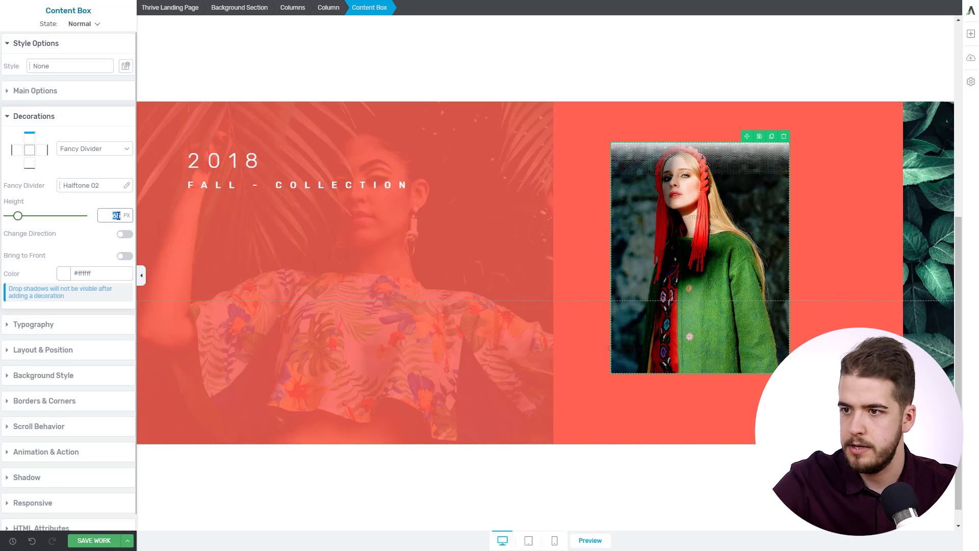
{"action": "type", "text": "123"}
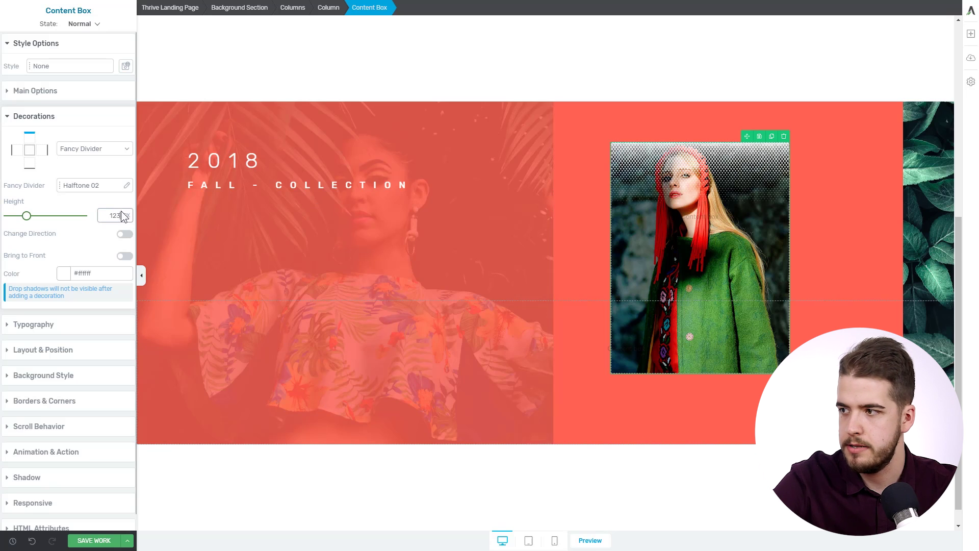
Change the color of the portrait box's Halftone 02 divider to #fd634e
{"action": "left_click", "coordinate": [64, 274]}
{"action": "double_click", "coordinate": [62, 357]}
{"action": "type", "text": "#fd634e"}
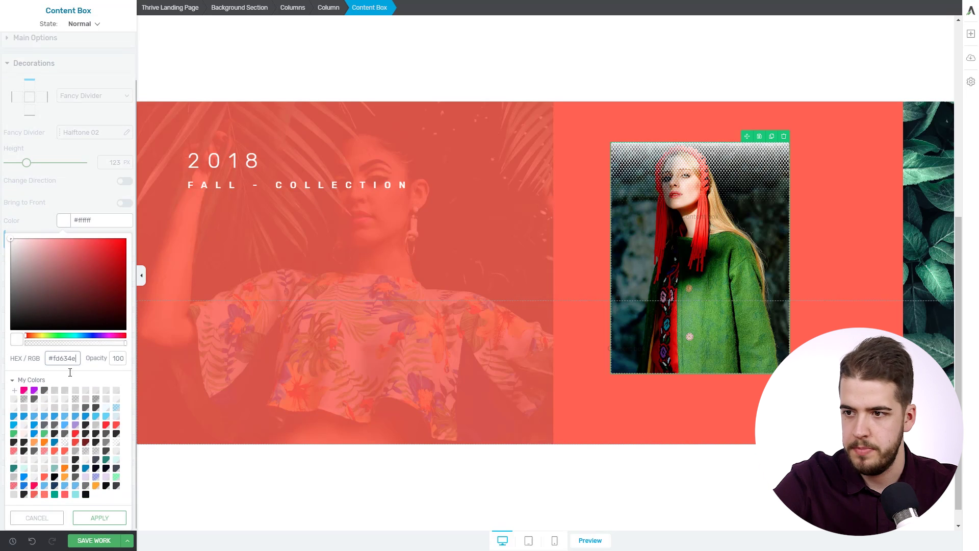
{"action": "left_click", "coordinate": [105, 517]}
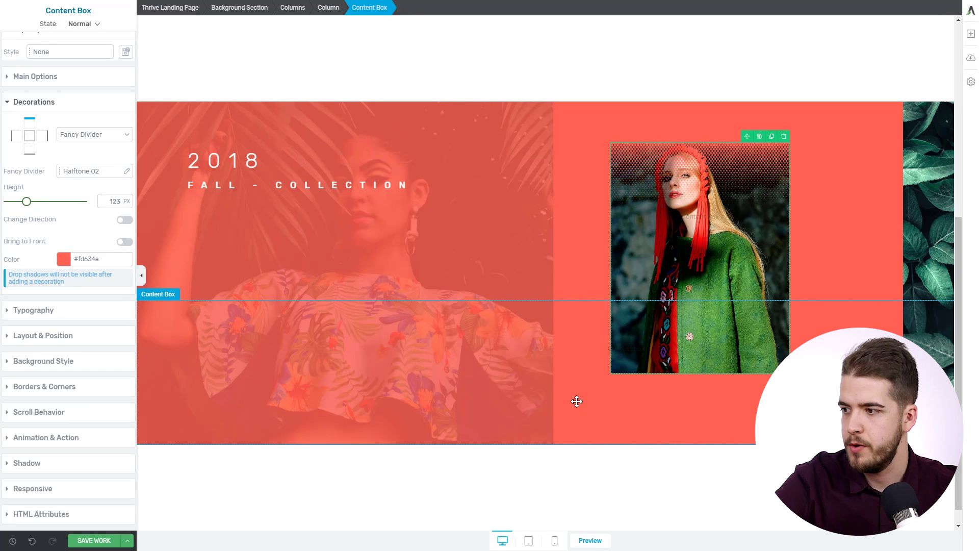
Add a Halftone 01 fancy divider to the bottom edge of the red section's full-width lower content box and set its height to 264 px
{"action": "left_click", "coordinate": [379, 363]}
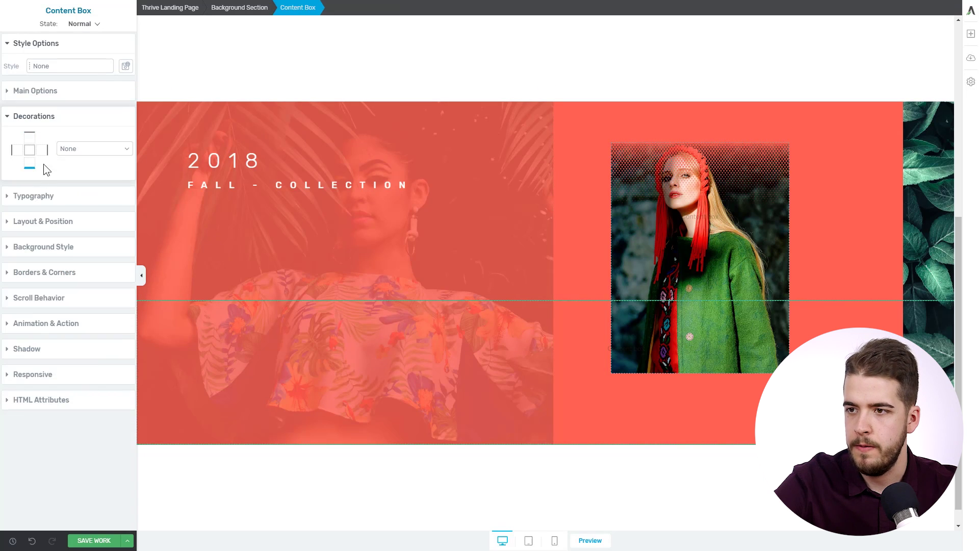
{"action": "left_click", "coordinate": [97, 147]}
{"action": "left_click", "coordinate": [90, 193]}
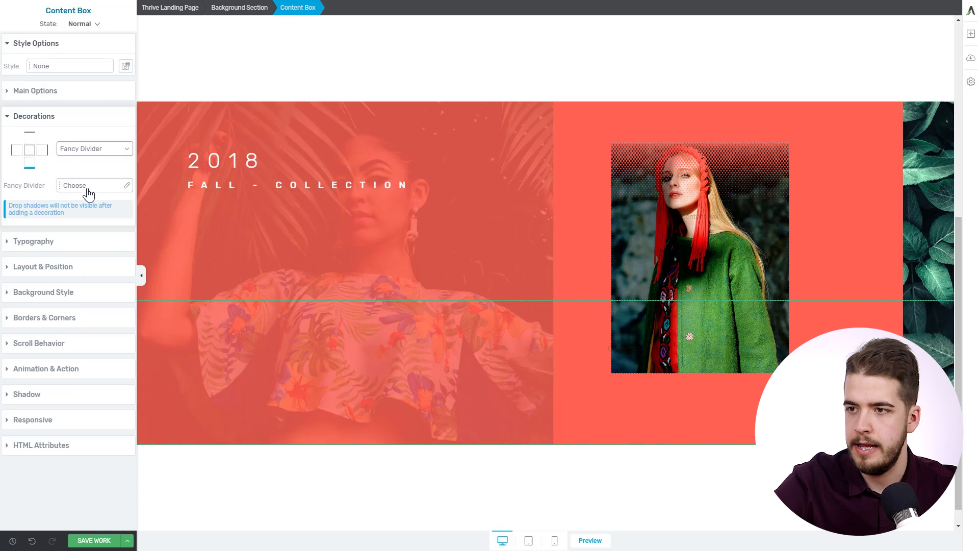
{"action": "left_click", "coordinate": [90, 187]}
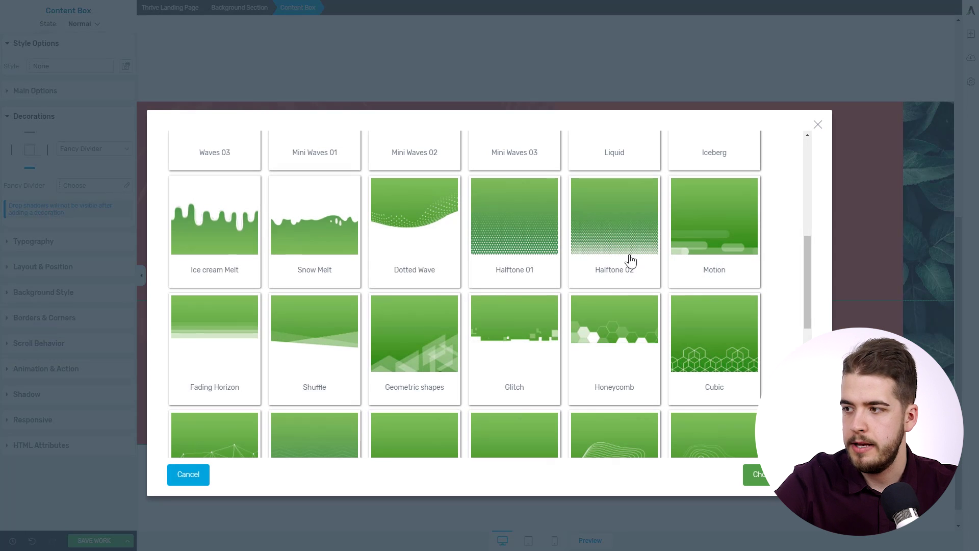
{"action": "left_click", "coordinate": [628, 232]}
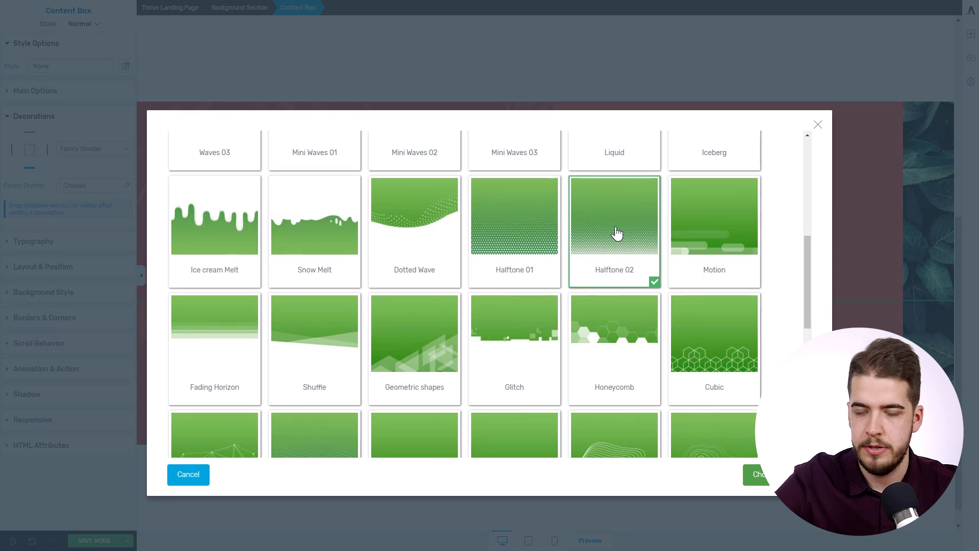
{"action": "left_click", "coordinate": [518, 241]}
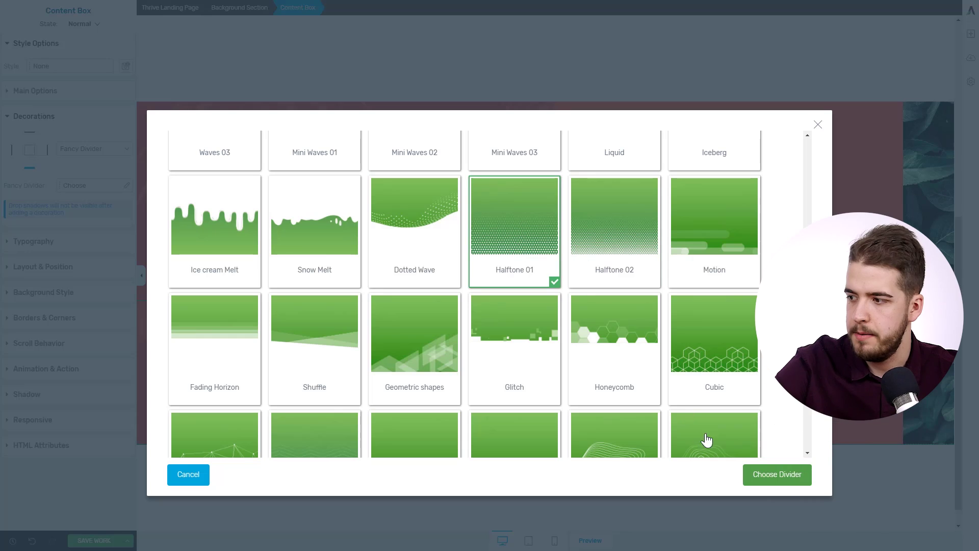
{"action": "left_click", "coordinate": [758, 474]}
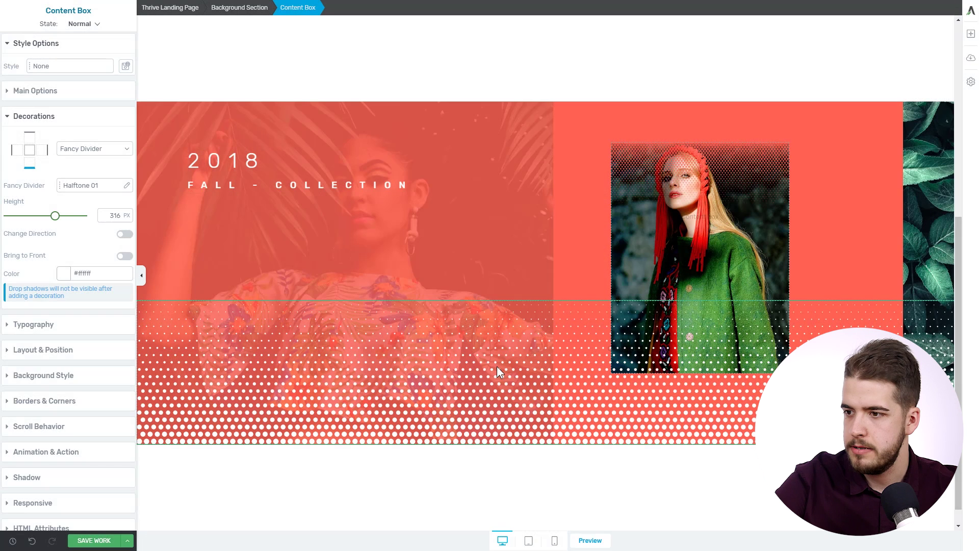
{"action": "left_click_drag", "start_coordinate": [54, 215], "coordinate": [47, 218]}
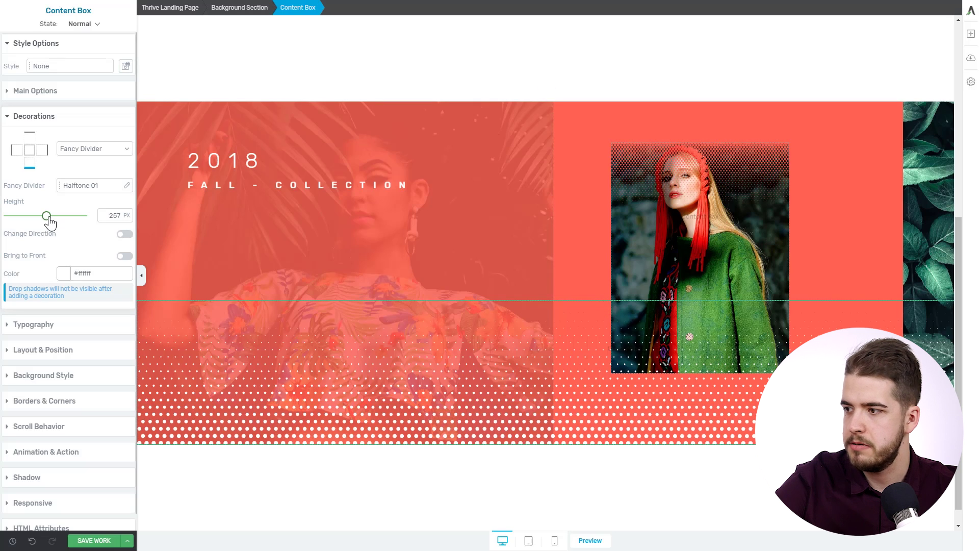
{"action": "left_click_drag", "start_coordinate": [48, 219], "coordinate": [50, 219]}
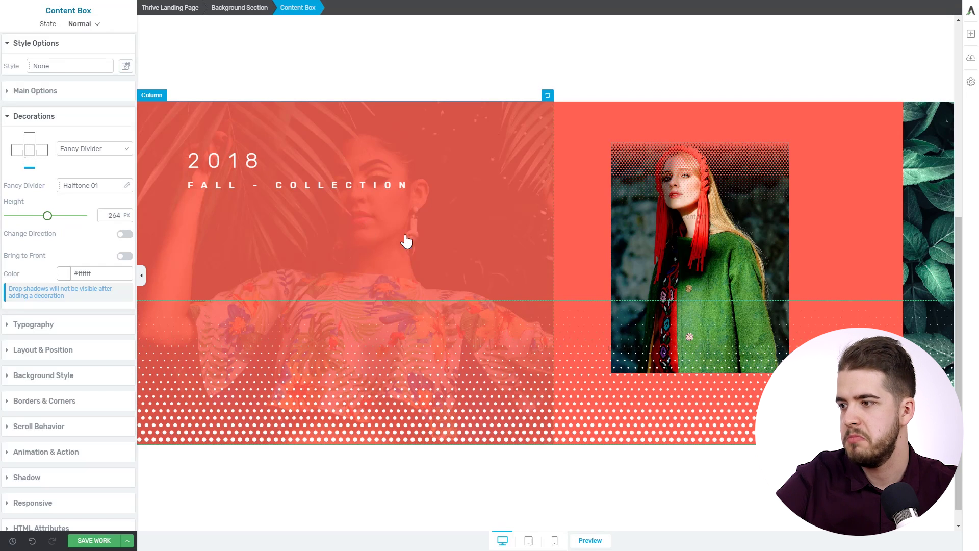
Examine the styled red Fall Collection section together with the green hero section above it
{"action": "scroll", "coordinate": [420, 236], "scroll_direction": "down", "scroll_amount": 1}
{"action": "scroll", "coordinate": [421, 235], "scroll_direction": "up", "scroll_amount": 6}
{"action": "scroll", "coordinate": [422, 235], "scroll_direction": "down", "scroll_amount": 7}
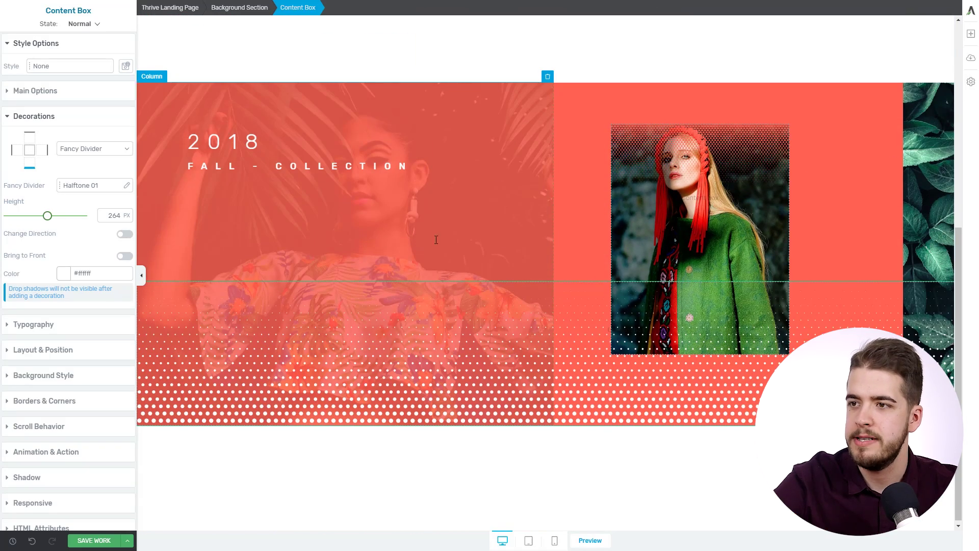
{"action": "scroll", "coordinate": [433, 243], "scroll_direction": "up", "scroll_amount": 7}
{"action": "scroll", "coordinate": [385, 260], "scroll_direction": "down", "scroll_amount": 7}
{"action": "scroll", "coordinate": [385, 259], "scroll_direction": "up", "scroll_amount": 4}
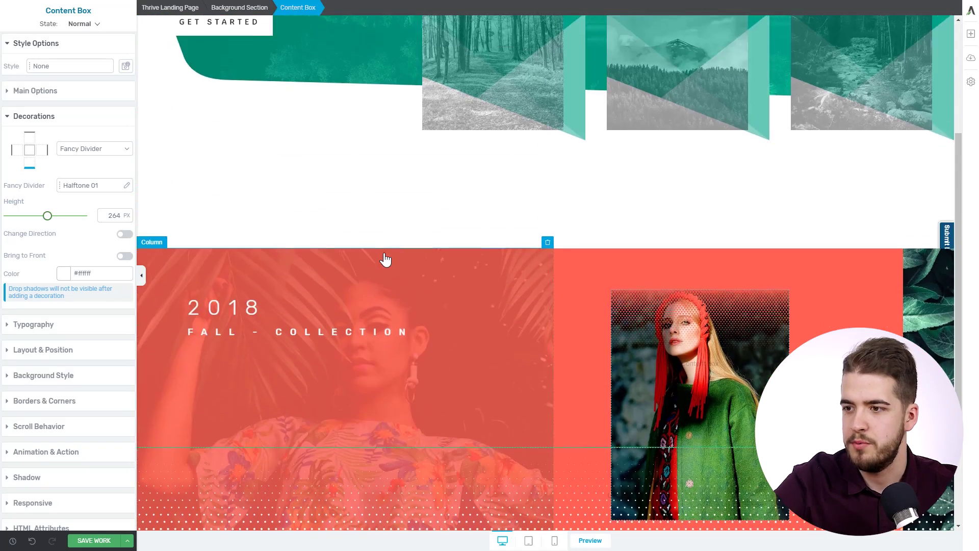
{"action": "scroll", "coordinate": [385, 261], "scroll_direction": "down", "scroll_amount": 4}
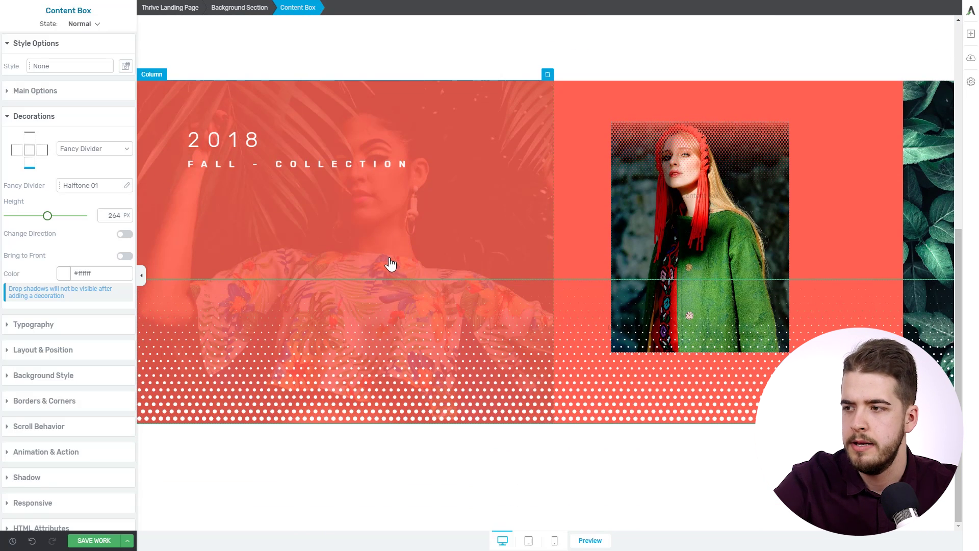
{"action": "scroll", "coordinate": [390, 263], "scroll_direction": "up", "scroll_amount": 7}
{"action": "scroll", "coordinate": [391, 263], "scroll_direction": "down", "scroll_amount": 7}
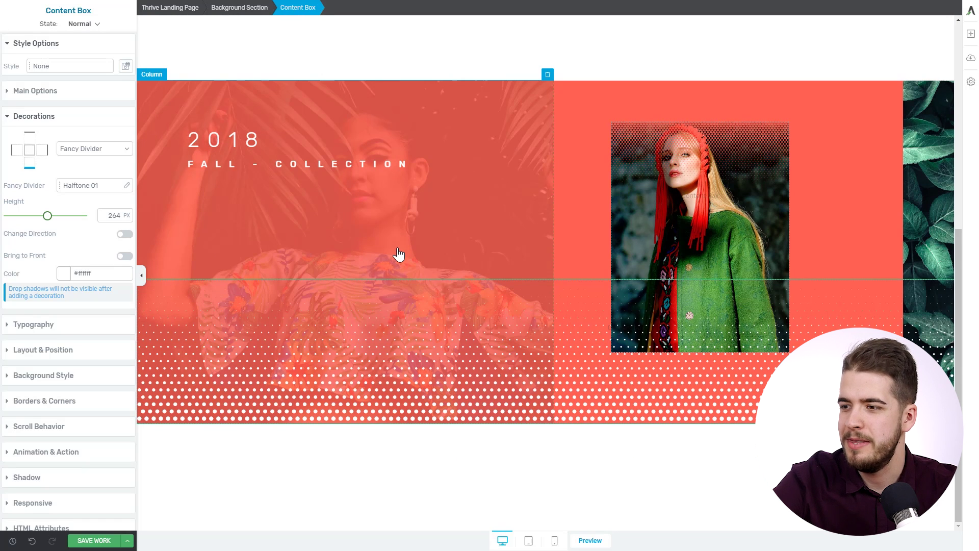
{"action": "scroll", "coordinate": [398, 255], "scroll_direction": "up", "scroll_amount": 7}
{"action": "scroll", "coordinate": [395, 258], "scroll_direction": "down", "scroll_amount": 7}
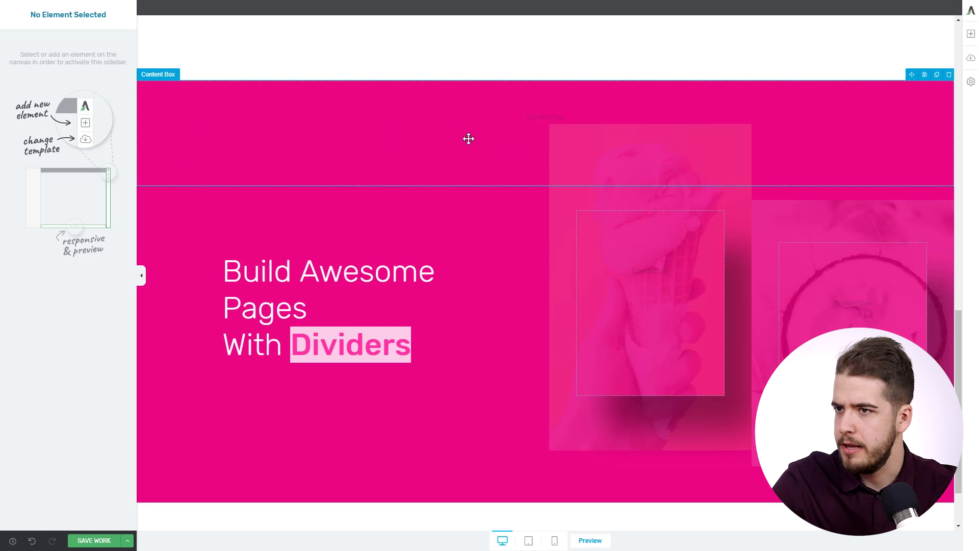
Add an Ice cream Melt fancy divider to the top edge of the full-width content box in the pink Build Awesome Pages section
{"action": "left_click", "coordinate": [458, 134]}
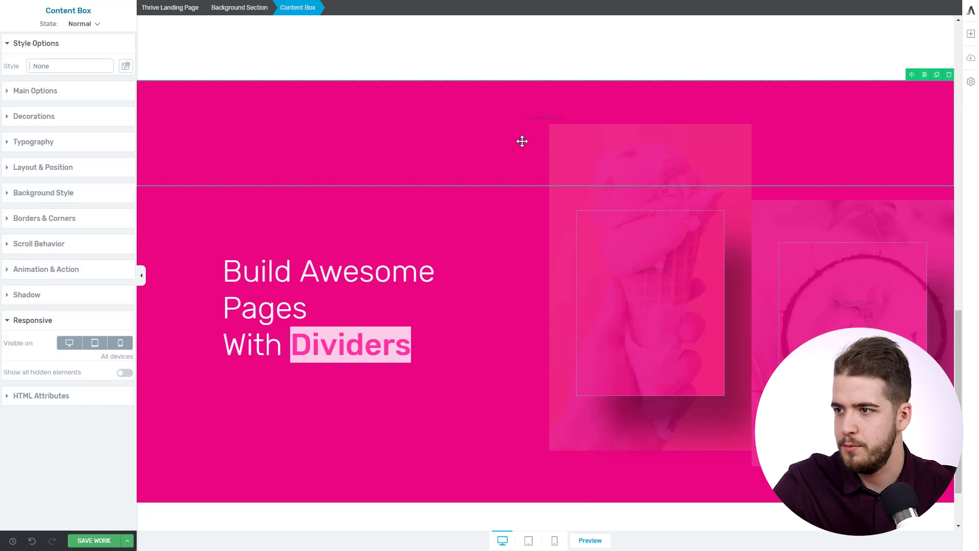
{"action": "scroll", "coordinate": [408, 134], "scroll_direction": "up", "scroll_amount": 2}
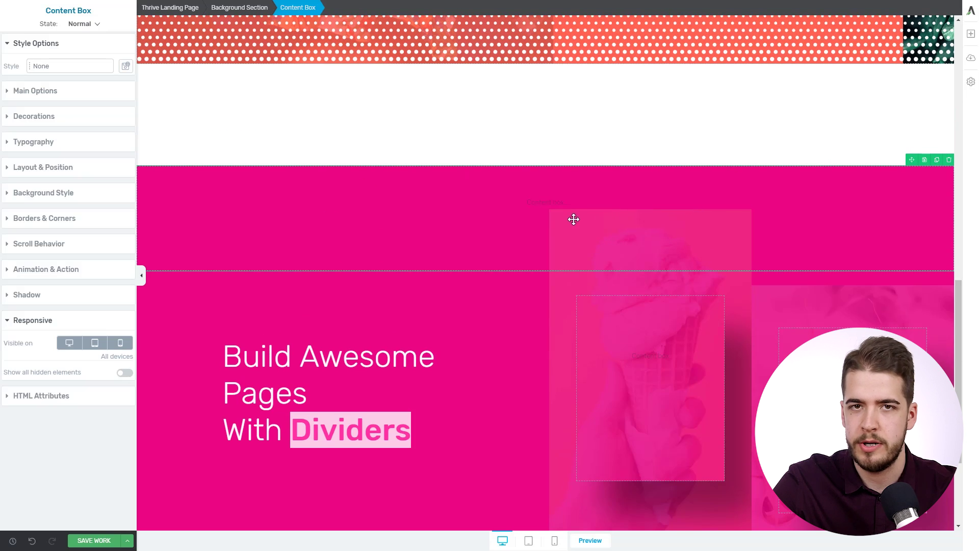
{"action": "scroll", "coordinate": [441, 210], "scroll_direction": "up", "scroll_amount": 5}
{"action": "scroll", "coordinate": [389, 284], "scroll_direction": "down", "scroll_amount": 5}
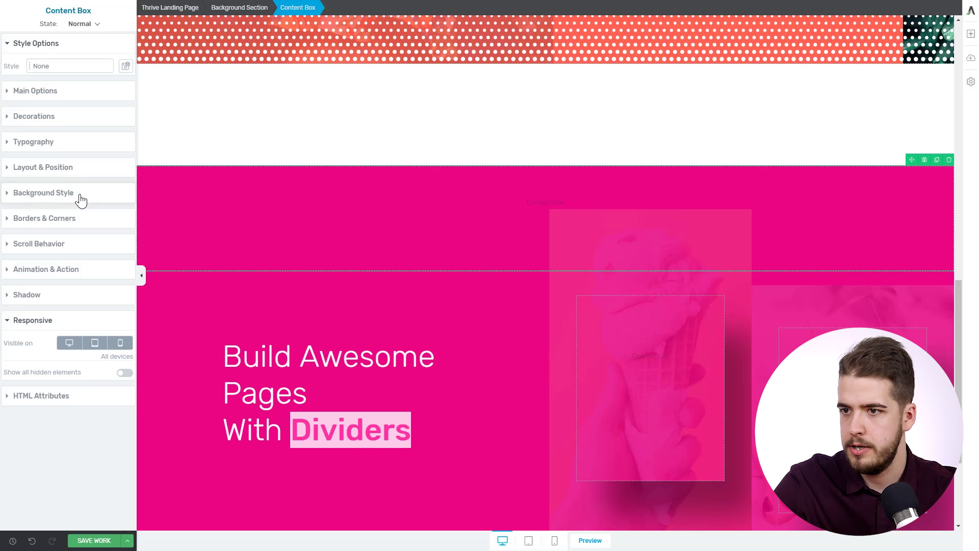
{"action": "left_click", "coordinate": [56, 117]}
{"action": "left_click", "coordinate": [48, 117]}
{"action": "left_click", "coordinate": [44, 117]}
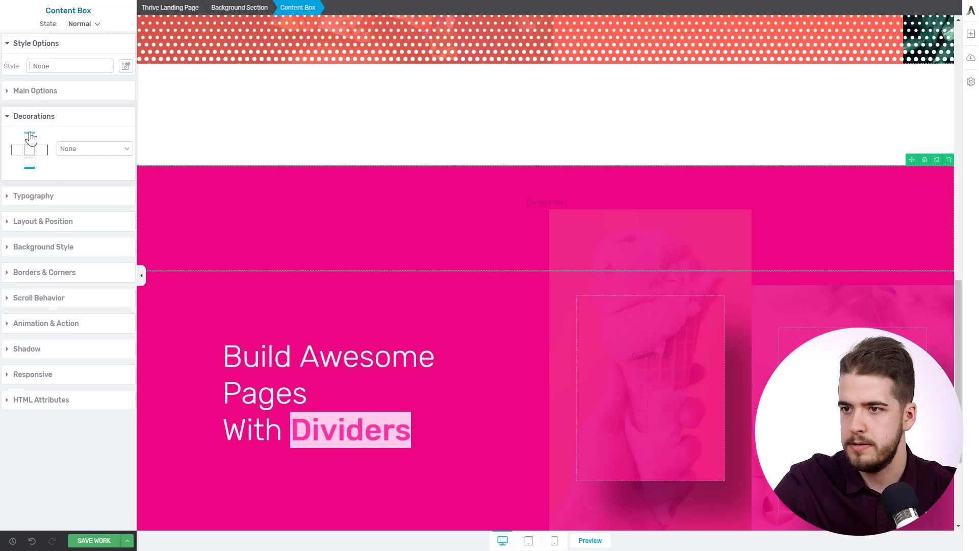
{"action": "left_click", "coordinate": [80, 149]}
{"action": "left_click", "coordinate": [97, 193]}
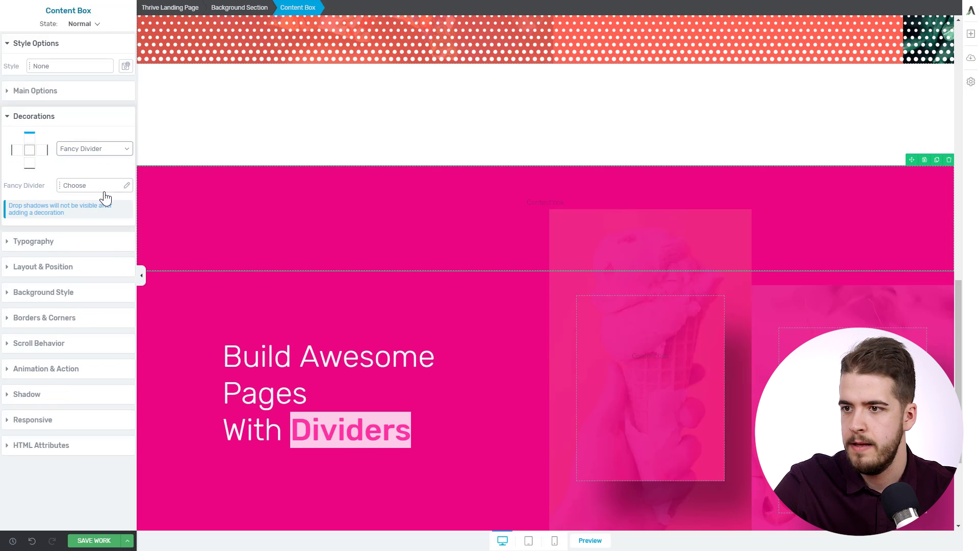
{"action": "left_click", "coordinate": [99, 186]}
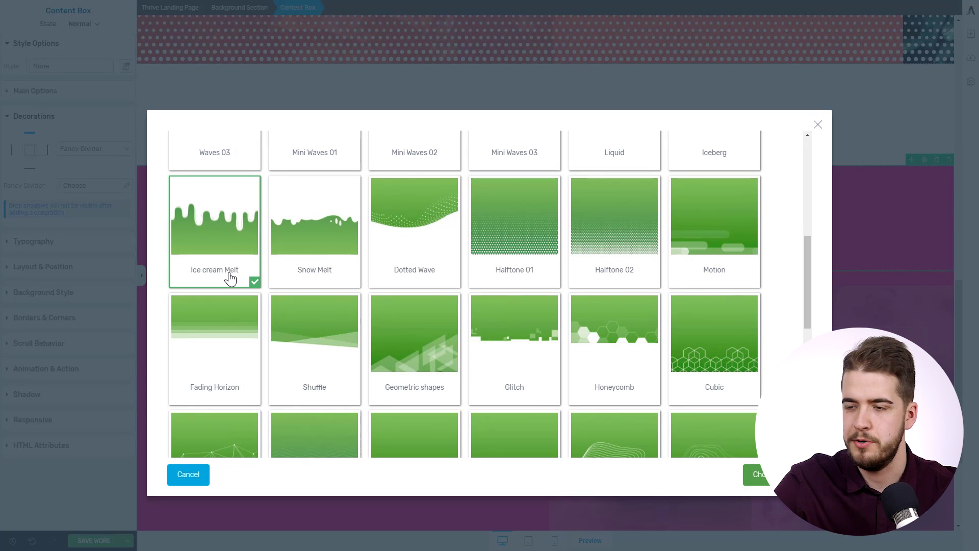
{"action": "left_click", "coordinate": [784, 475]}
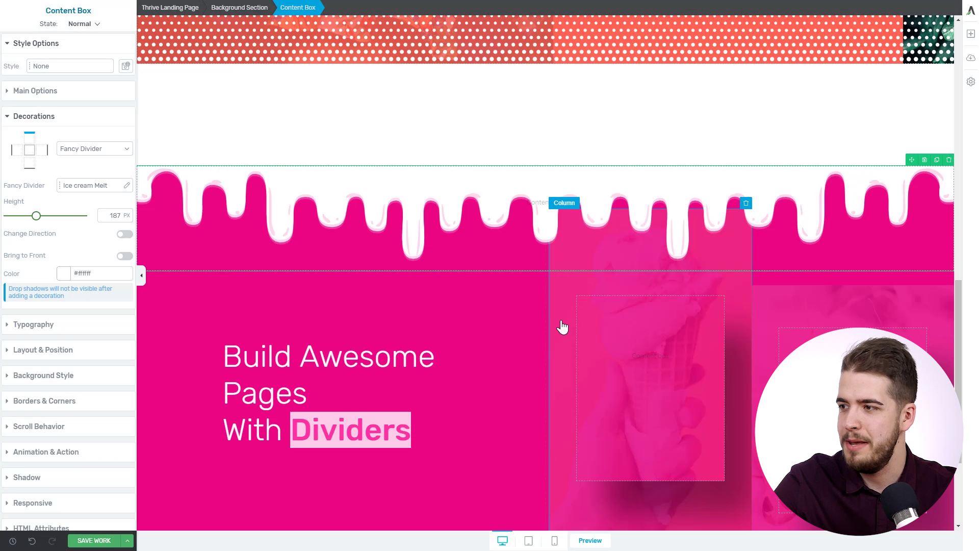
Adjust the Ice cream Melt divider's height to 229 px, checking the drips with the settings sidebar collapsed
{"action": "left_click", "coordinate": [141, 278]}
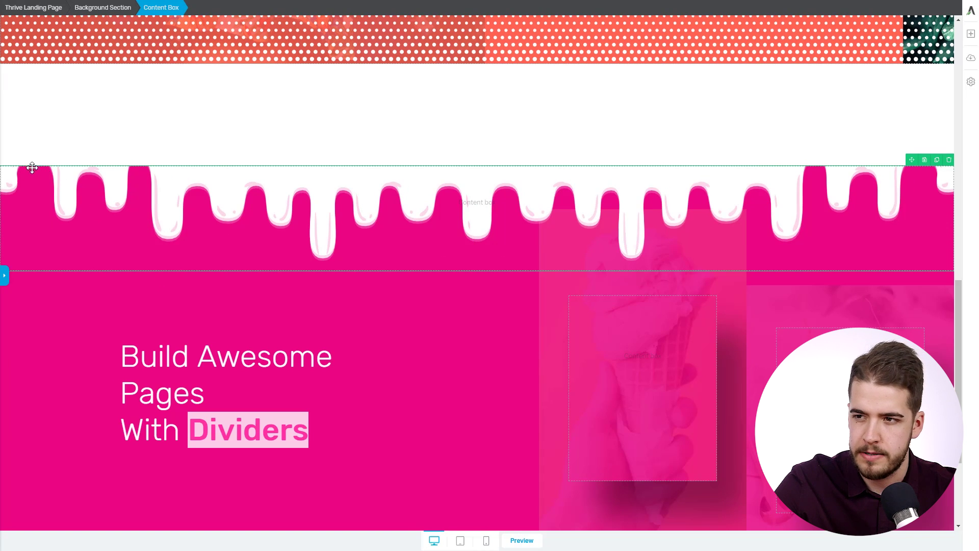
{"action": "left_click", "coordinate": [5, 278]}
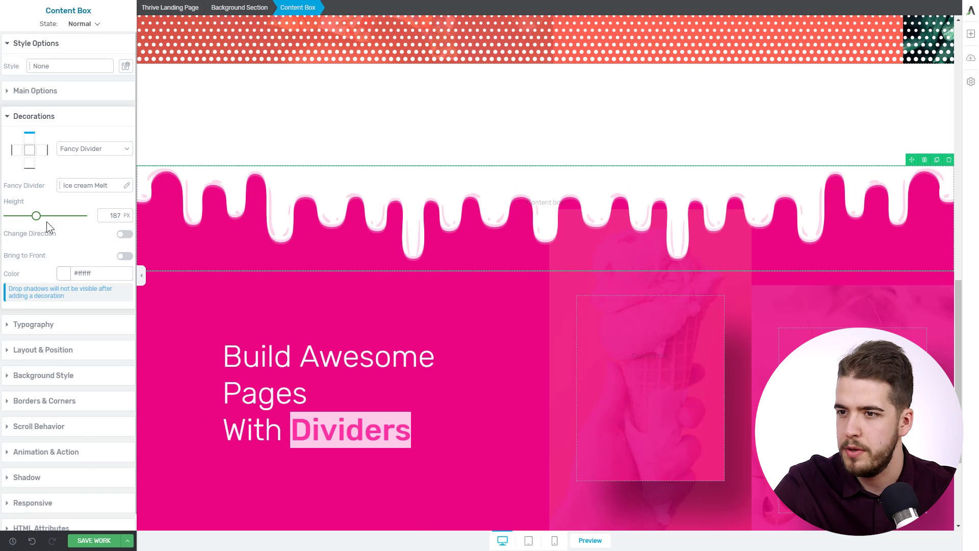
{"action": "left_click_drag", "start_coordinate": [36, 217], "coordinate": [39, 217]}
{"action": "left_click", "coordinate": [140, 275]}
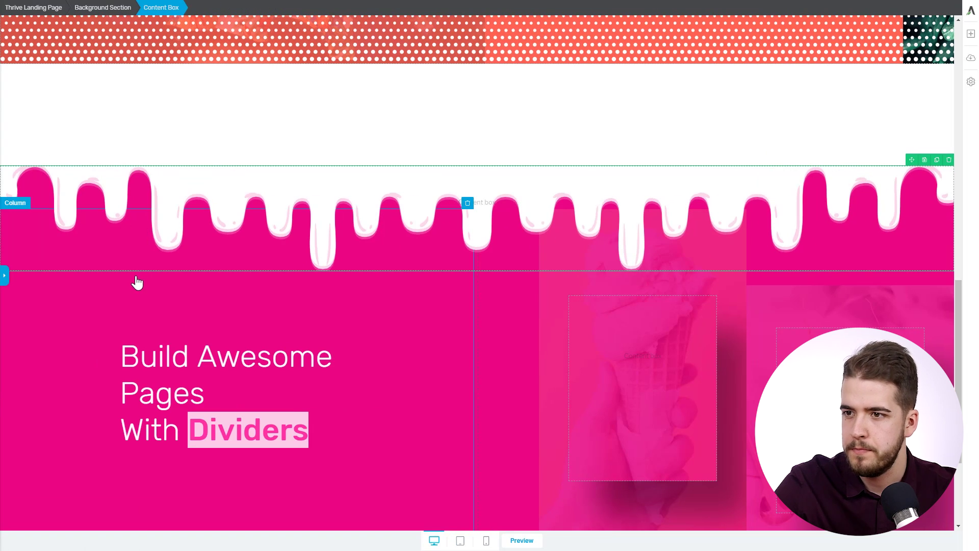
{"action": "left_click", "coordinate": [4, 276]}
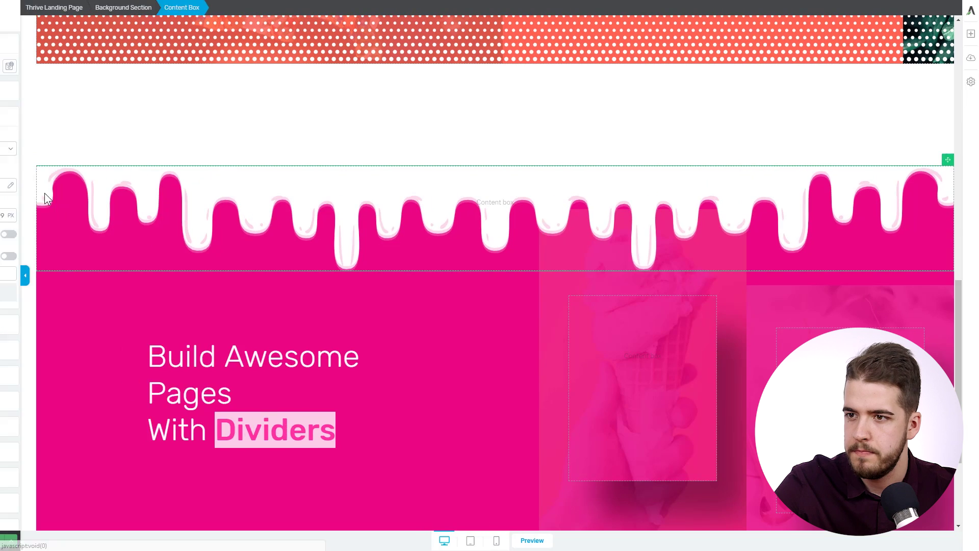
{"action": "left_click_drag", "start_coordinate": [41, 218], "coordinate": [41, 219]}
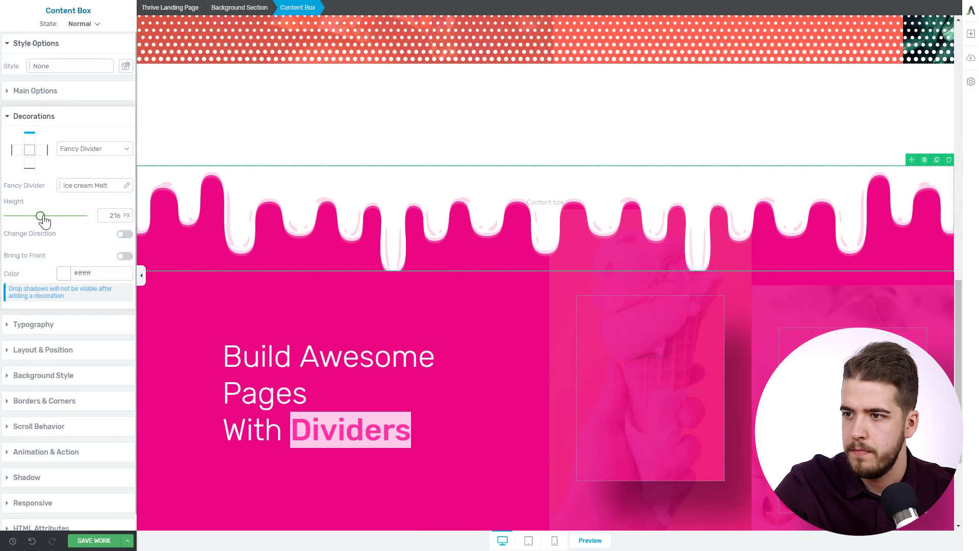
{"action": "left_click", "coordinate": [141, 276]}
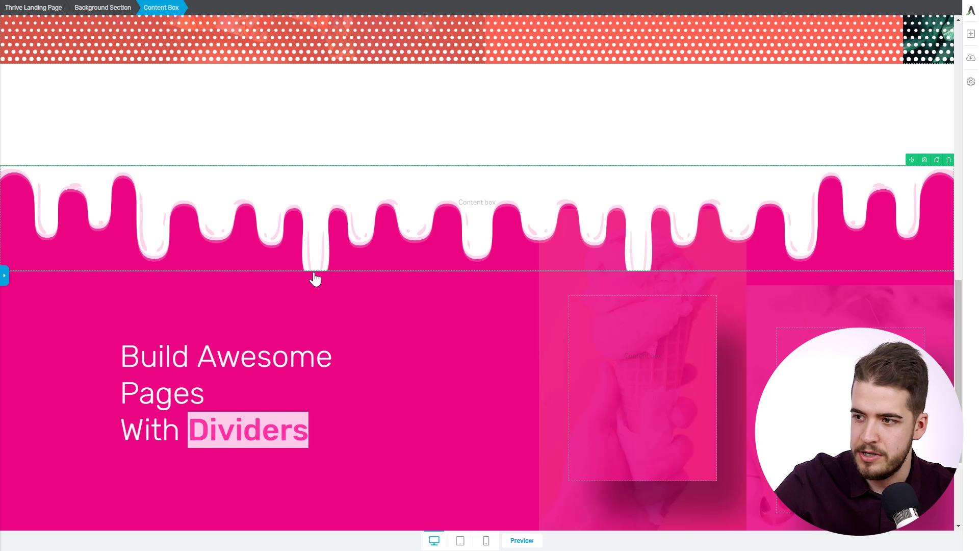
{"action": "left_click", "coordinate": [5, 275]}
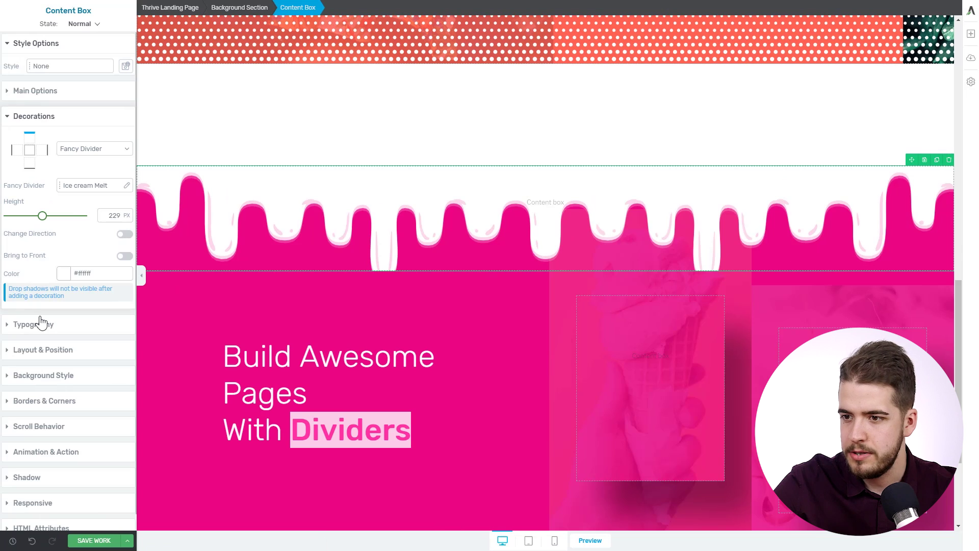
Set the minimum height of the pink section's upper content box to 261 px so the longest drips fit
{"action": "left_click", "coordinate": [46, 352]}
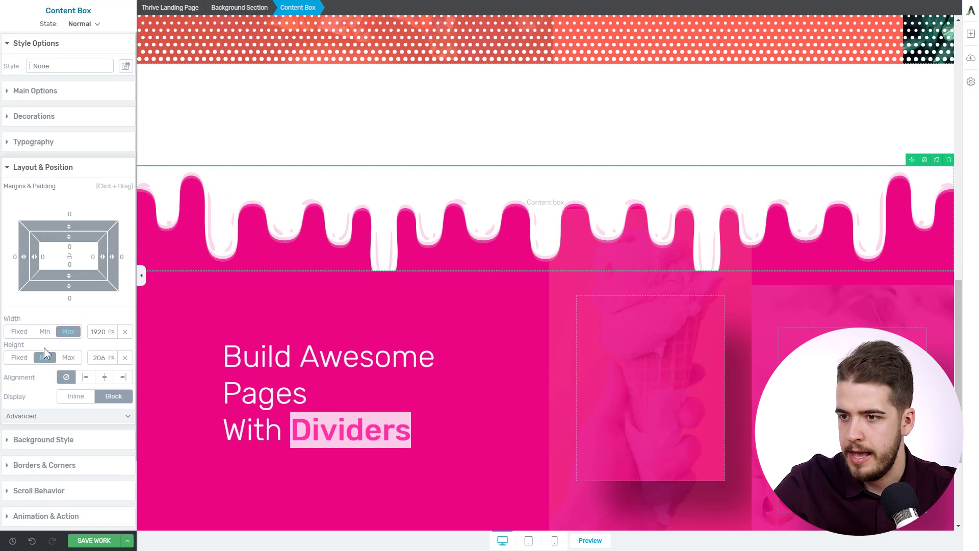
{"action": "left_click", "coordinate": [59, 93]}
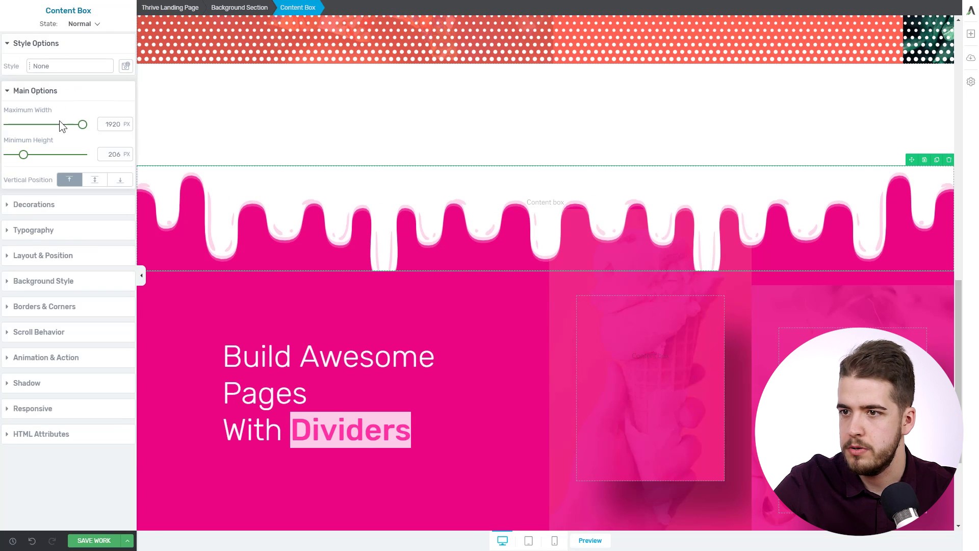
{"action": "left_click_drag", "start_coordinate": [26, 158], "coordinate": [31, 158]}
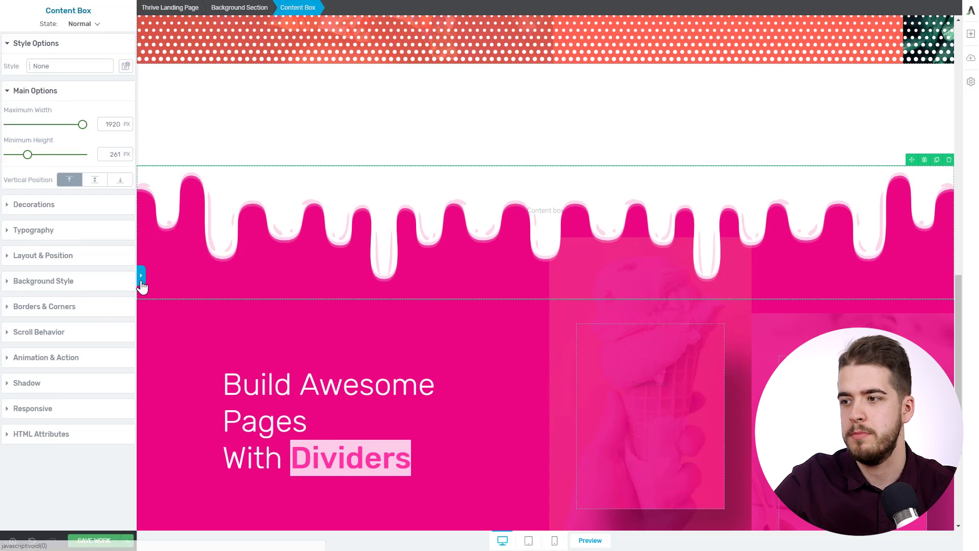
Examine the melt divider across the full width and the two ice cream columns beneath it in the pink section
{"action": "left_click", "coordinate": [142, 275]}
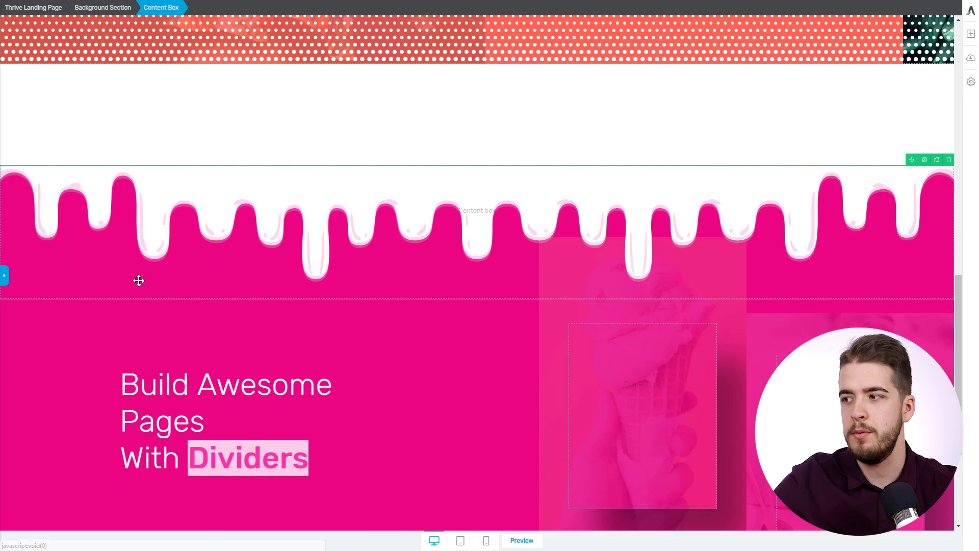
{"action": "left_click", "coordinate": [4, 275]}
{"action": "scroll", "coordinate": [301, 249], "scroll_direction": "down", "scroll_amount": 2}
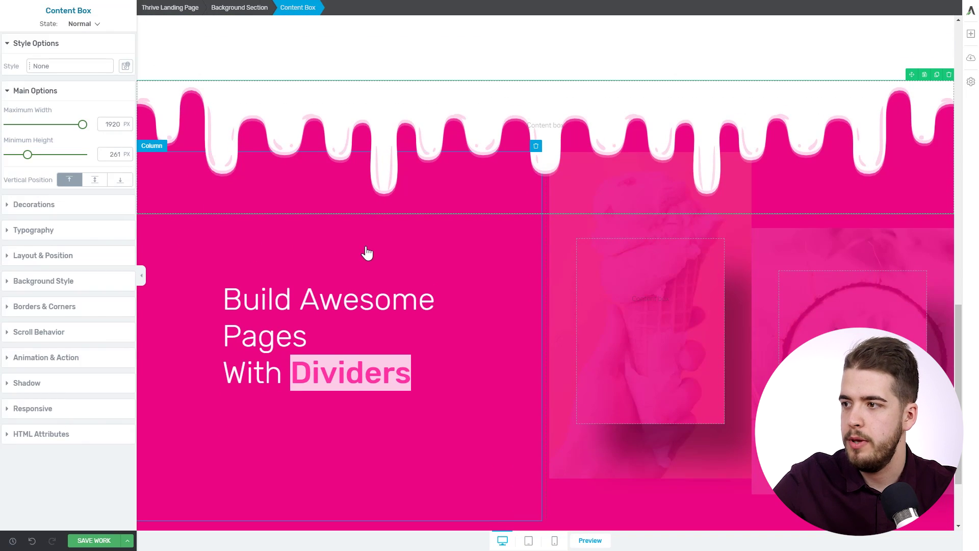
{"action": "left_click", "coordinate": [620, 318]}
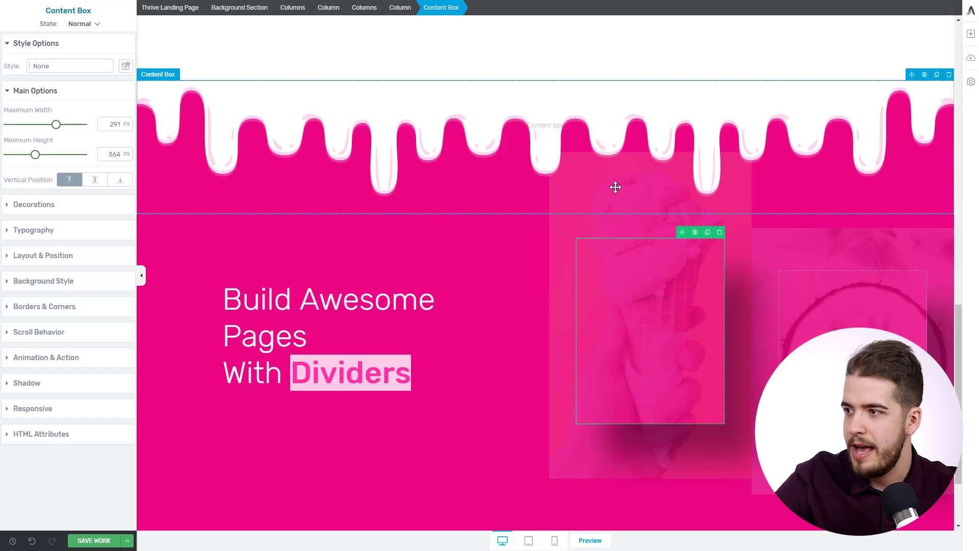
{"action": "left_click", "coordinate": [615, 236]}
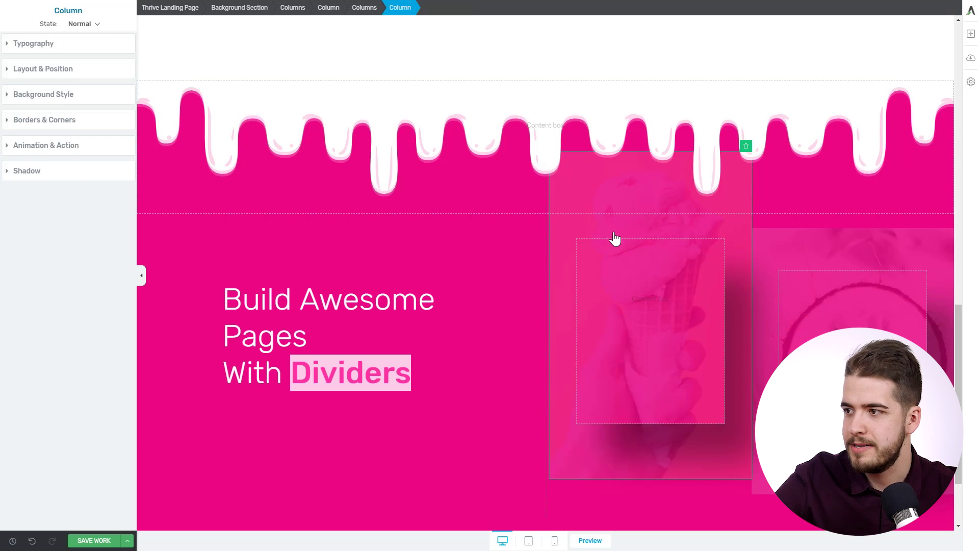
{"action": "left_click", "coordinate": [819, 244]}
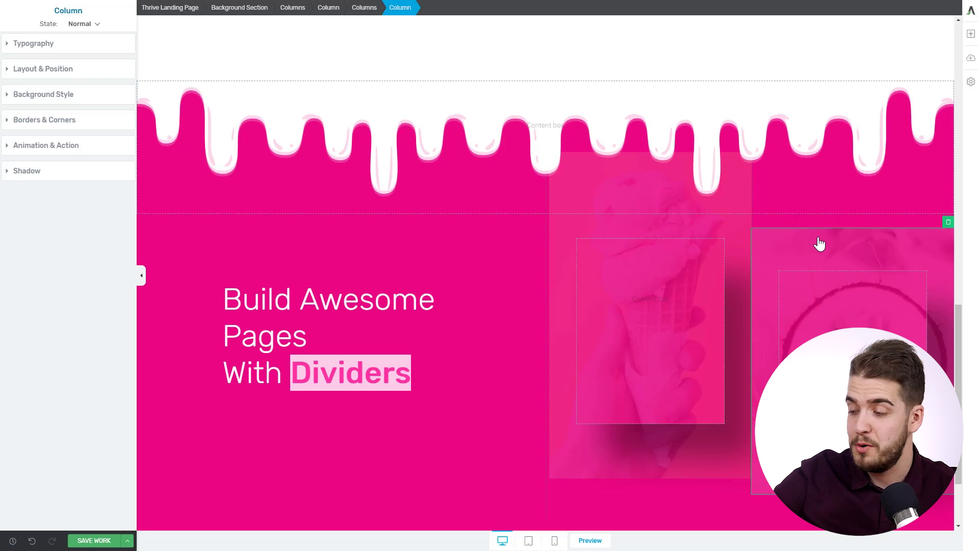
Set media library image 14, the ice cream cone photo, as background of the empty content box nearest the heading
{"action": "left_click", "coordinate": [668, 307]}
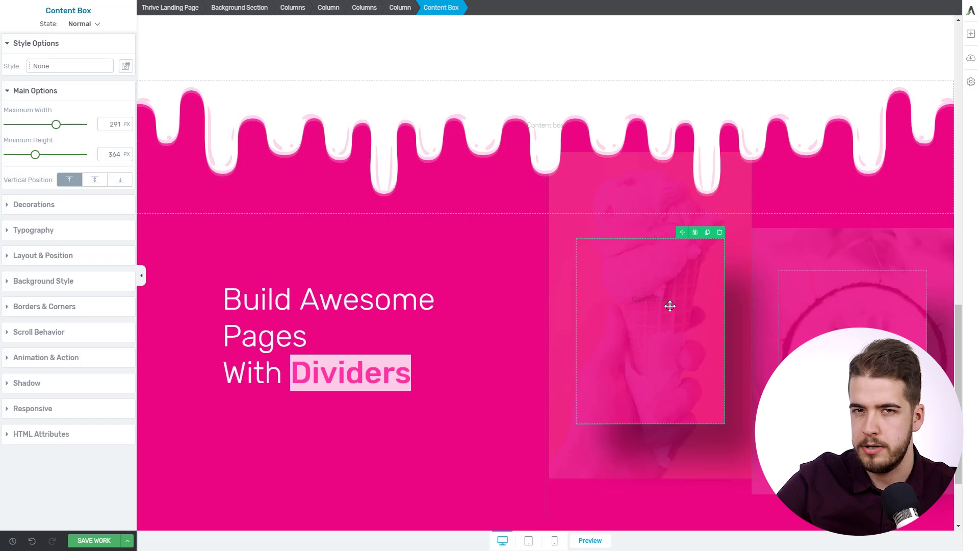
{"action": "left_click", "coordinate": [54, 280]}
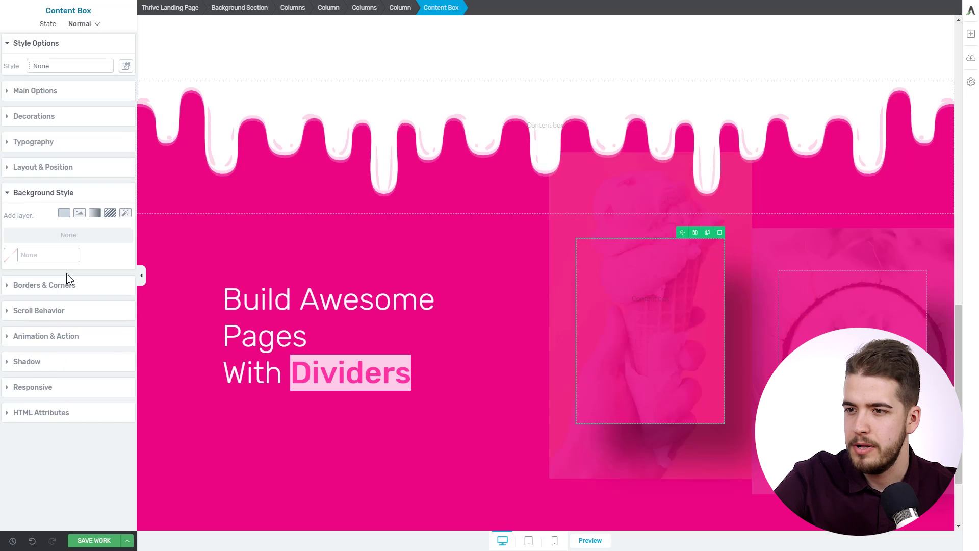
{"action": "left_click", "coordinate": [80, 216]}
{"action": "left_click", "coordinate": [94, 254]}
{"action": "left_click_drag", "start_coordinate": [720, 77], "coordinate": [620, 85]}
{"action": "type", "text": "14"}
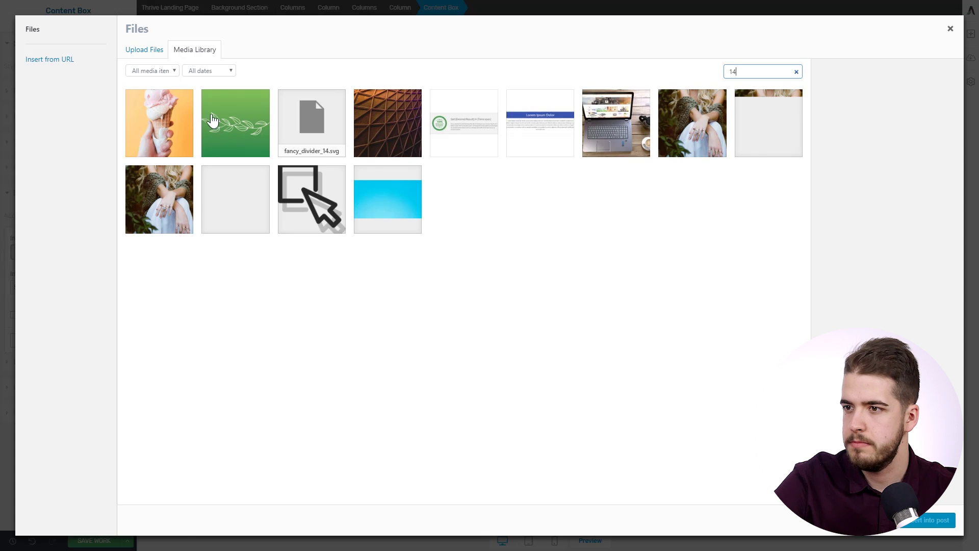
{"action": "left_click", "coordinate": [159, 122]}
{"action": "left_click", "coordinate": [927, 519]}
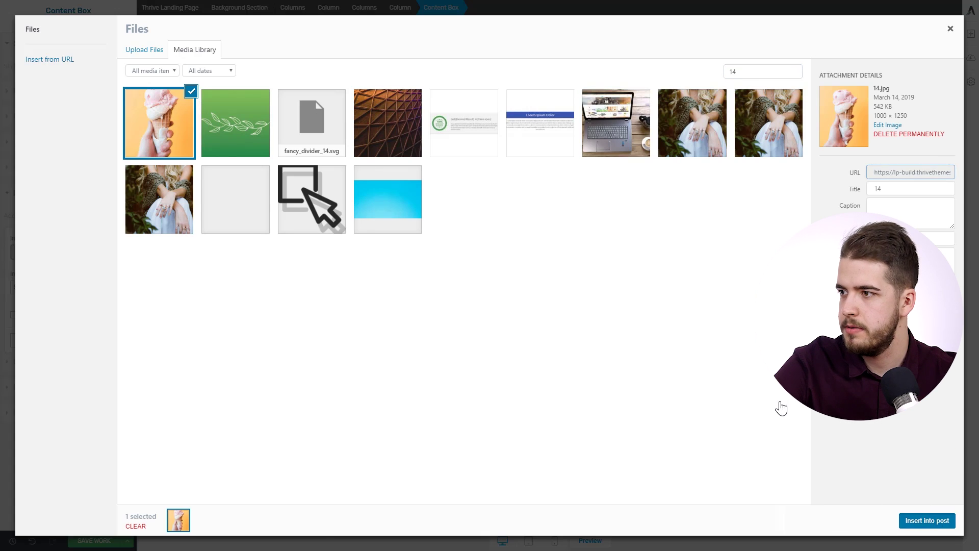
{"action": "left_click", "coordinate": [100, 351]}
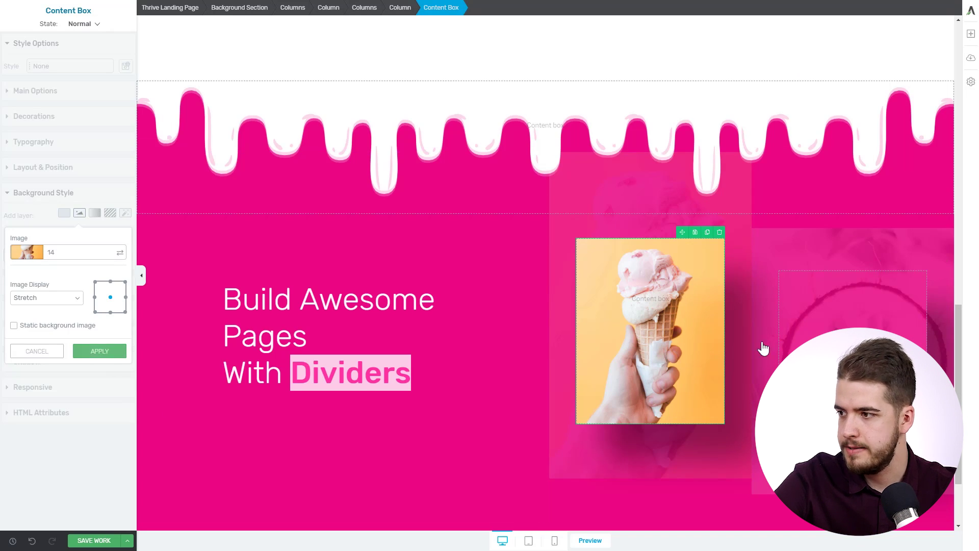
Set media library image 16, the coconut bowl photo, as background of the other empty content box
{"action": "key", "text": "ctrl+z"}
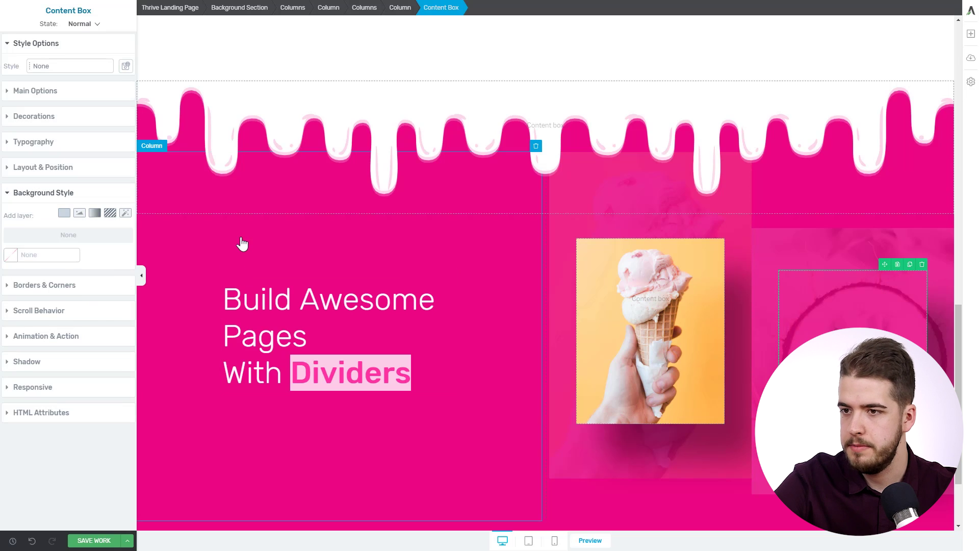
{"action": "left_click", "coordinate": [85, 212]}
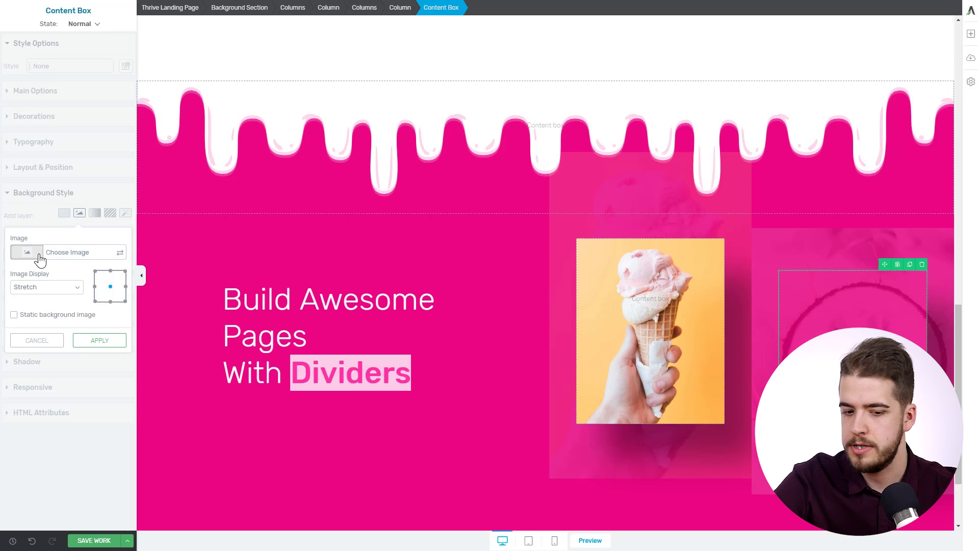
{"action": "left_click", "coordinate": [55, 253]}
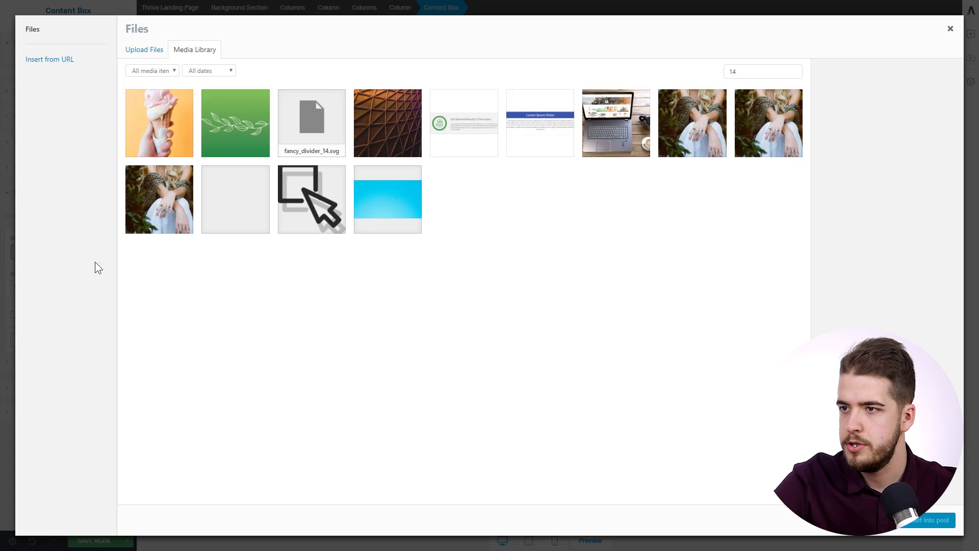
{"action": "left_click_drag", "start_coordinate": [760, 72], "coordinate": [688, 74]}
{"action": "type", "text": "16"}
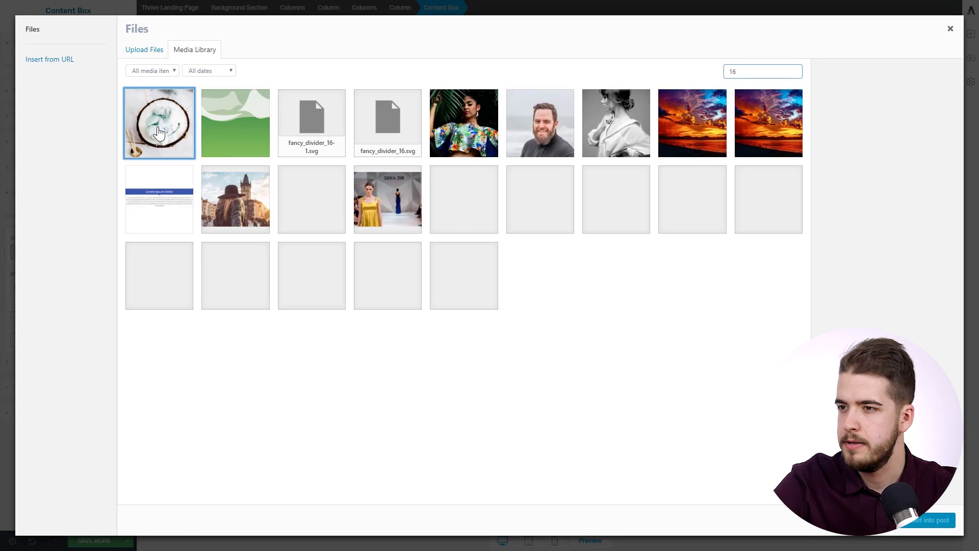
{"action": "left_click", "coordinate": [159, 123]}
{"action": "left_click", "coordinate": [927, 520]}
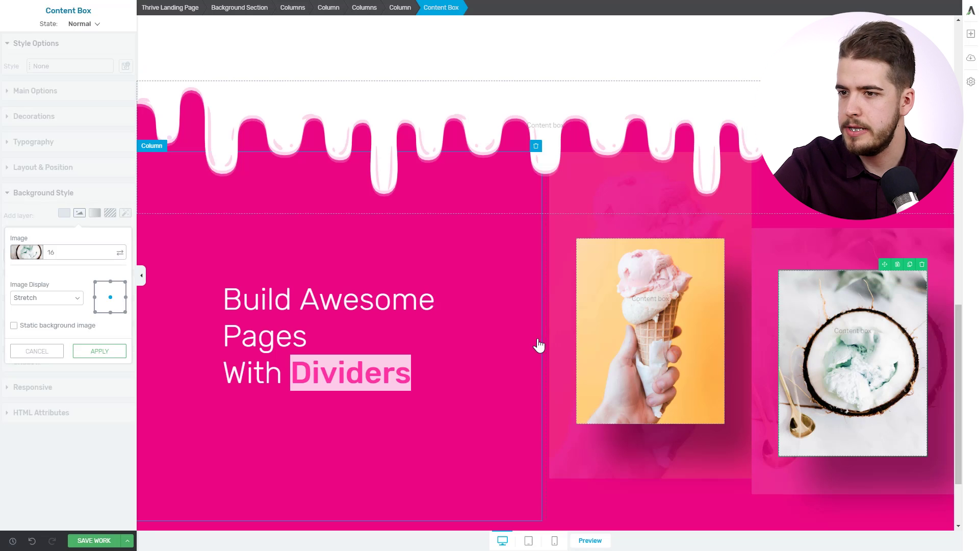
{"action": "left_click", "coordinate": [100, 352]}
Add an Iceberg fancy divider to the bottom edge of the coconut image box
{"action": "left_click", "coordinate": [33, 120]}
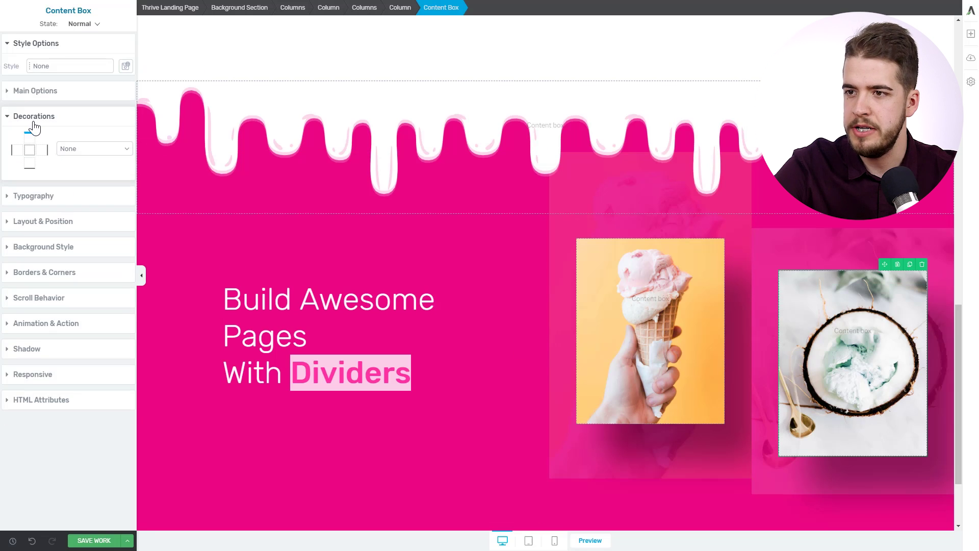
{"action": "left_click", "coordinate": [74, 147]}
{"action": "left_click", "coordinate": [81, 194]}
{"action": "left_click", "coordinate": [87, 192]}
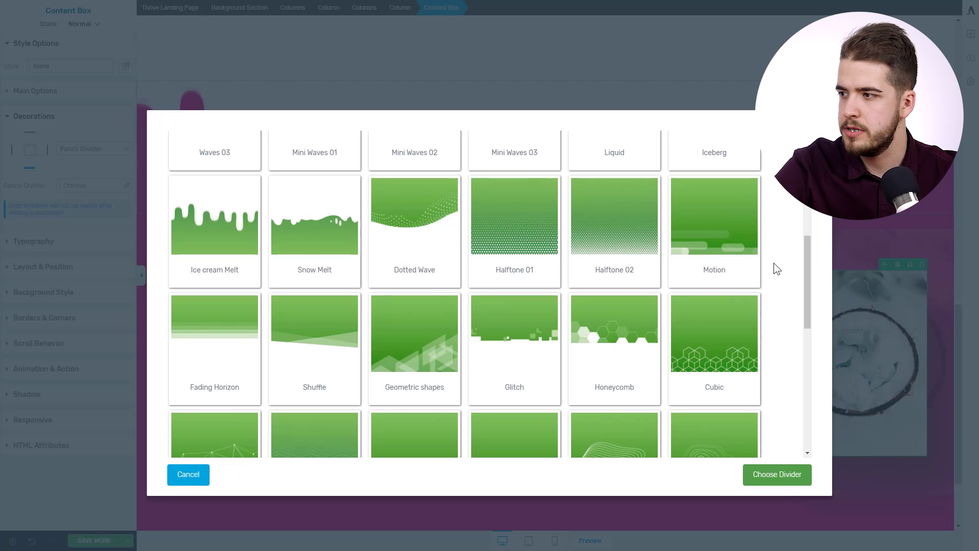
{"action": "mouse_move", "coordinate": [807, 292]}
{"action": "left_mouse_down"}
{"action": "mouse_move", "coordinate": [807, 396]}
{"action": "mouse_move", "coordinate": [792, 246]}
{"action": "left_mouse_up"}
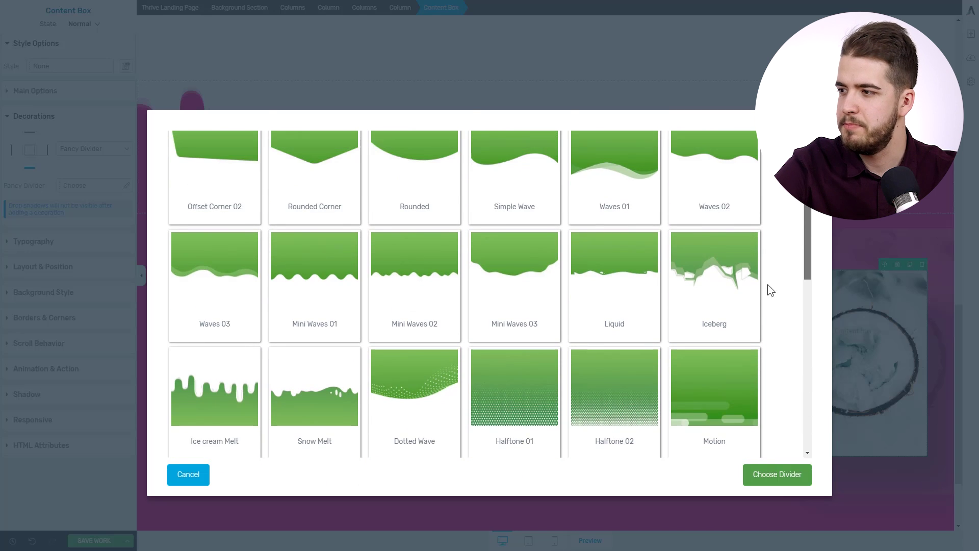
{"action": "left_click", "coordinate": [718, 319]}
{"action": "left_click", "coordinate": [767, 474]}
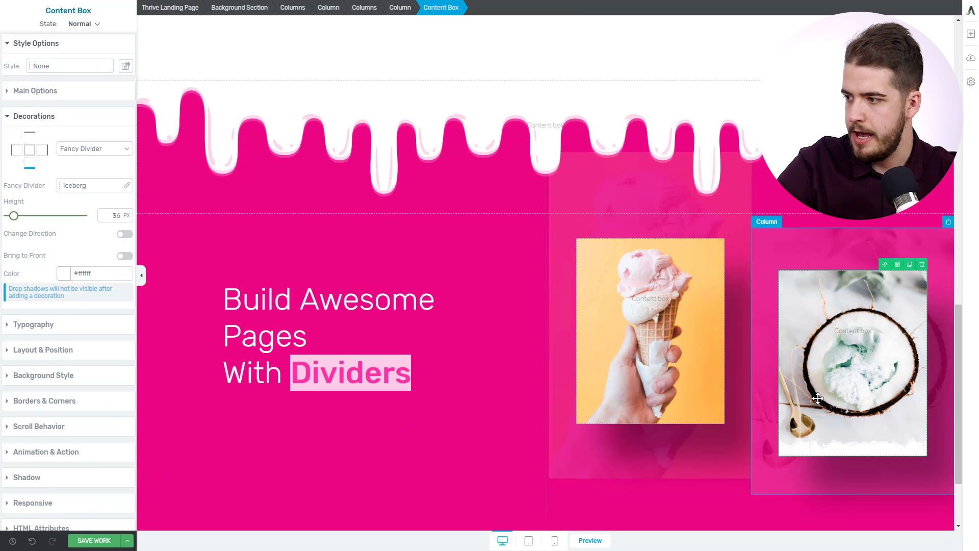
Color the coconut box's Iceberg divider #e80086 and raise its height to 164 px
{"action": "left_click", "coordinate": [71, 273]}
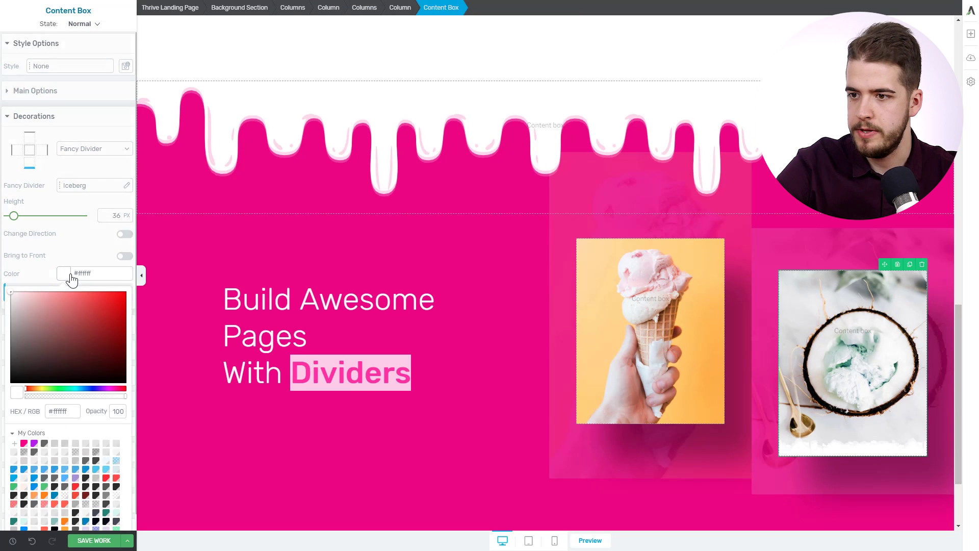
{"action": "type", "text": "#e80086"}
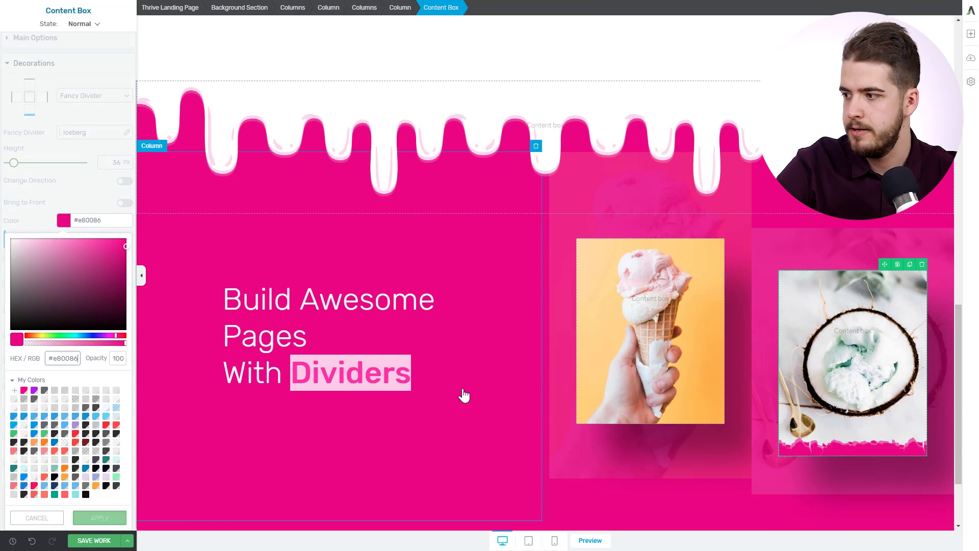
{"action": "left_click", "coordinate": [100, 517]}
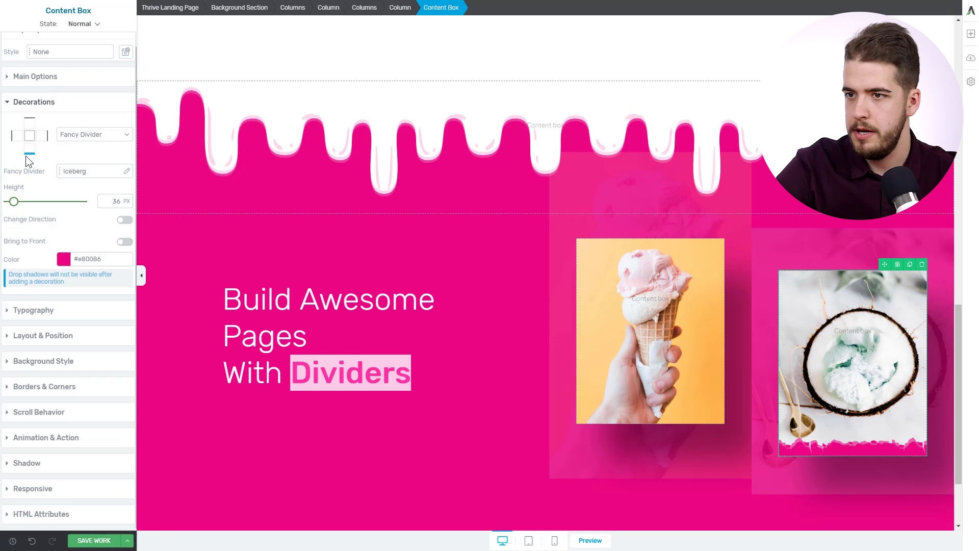
{"action": "left_click_drag", "start_coordinate": [14, 202], "coordinate": [28, 203]}
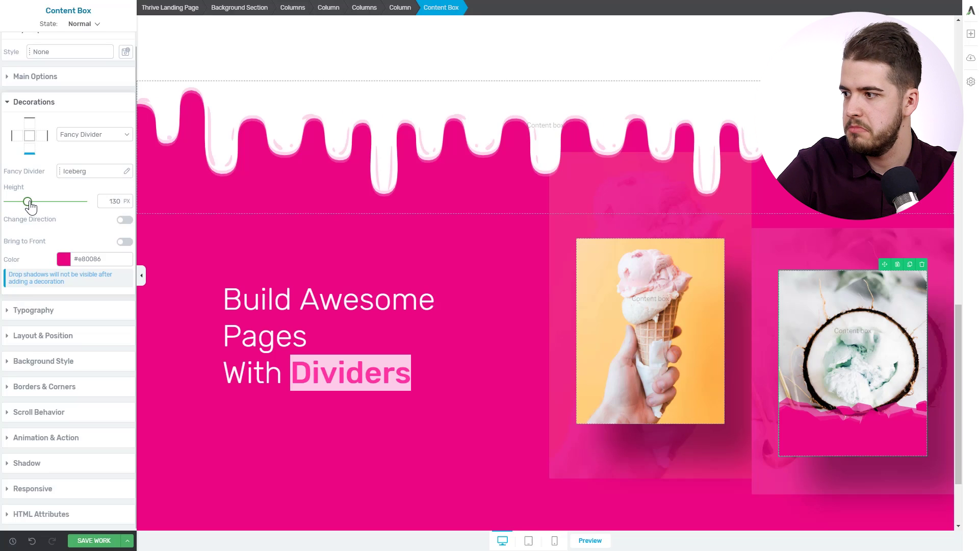
{"action": "left_click_drag", "start_coordinate": [30, 205], "coordinate": [35, 204]}
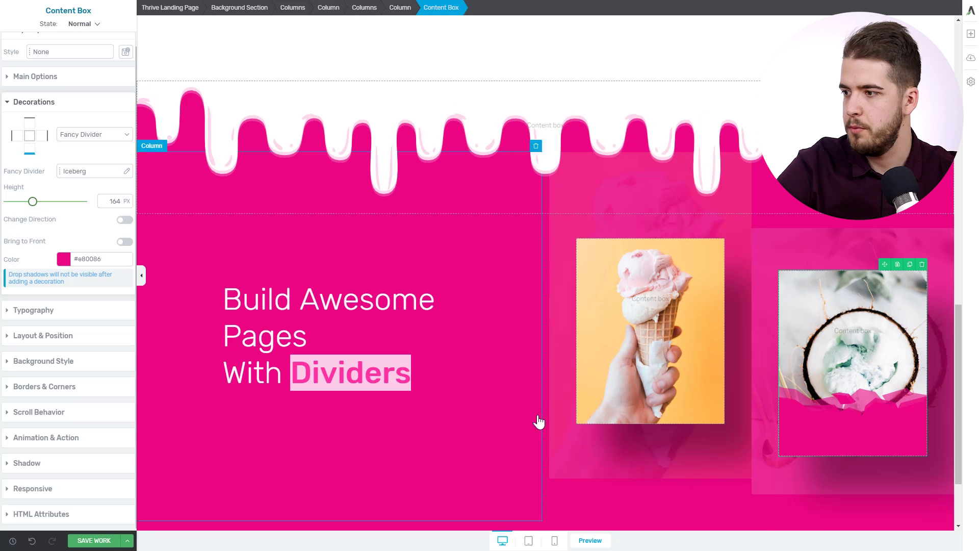
Add an Iceberg fancy divider to the bottom edge of the ice cream cone image box
{"action": "left_click", "coordinate": [584, 408]}
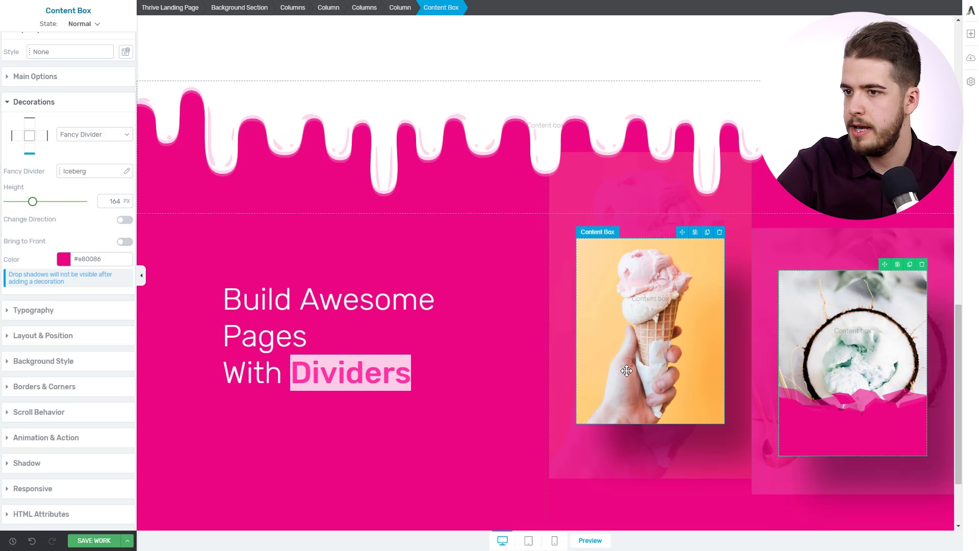
{"action": "left_click", "coordinate": [77, 150]}
{"action": "left_click", "coordinate": [78, 185]}
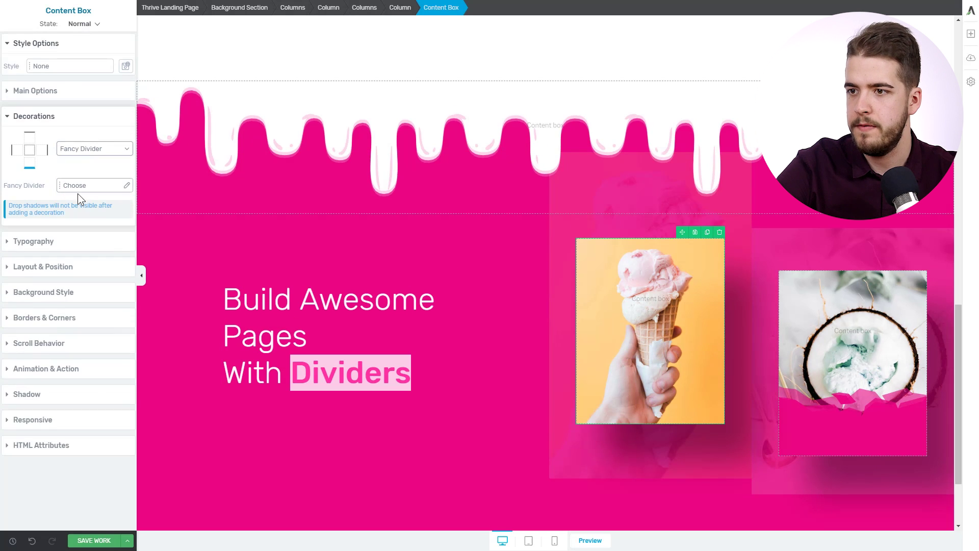
{"action": "left_click", "coordinate": [78, 187]}
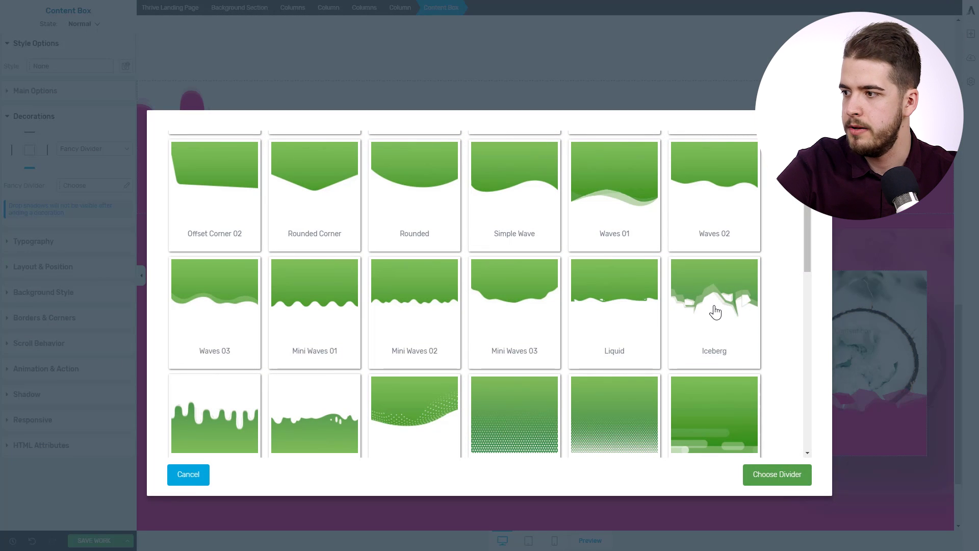
{"action": "left_click", "coordinate": [715, 311]}
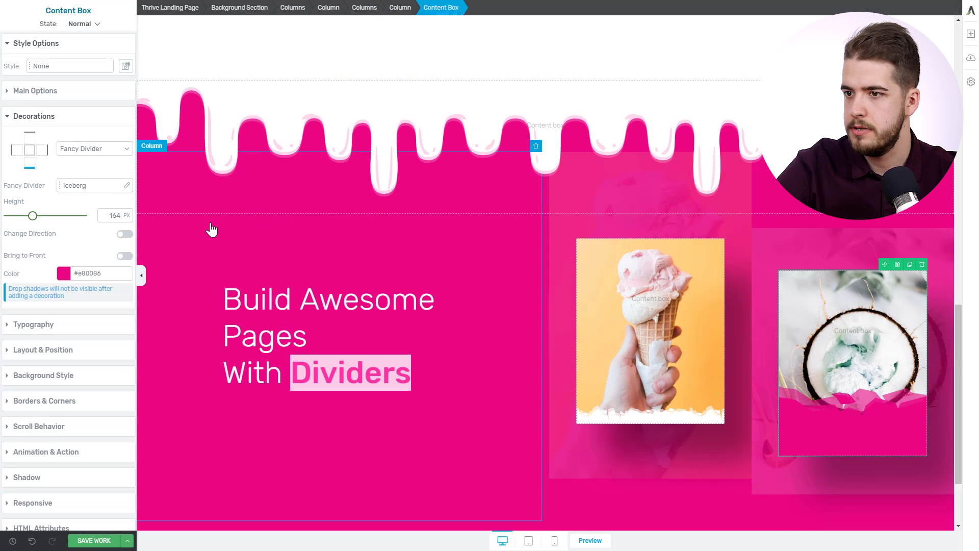
Copy the coconut box divider's color #e80086 to the cone box's Iceberg divider and raise its height to 171 px
{"action": "left_click", "coordinate": [63, 274]}
{"action": "left_click", "coordinate": [49, 360]}
{"action": "key", "text": "ctrl+c"}
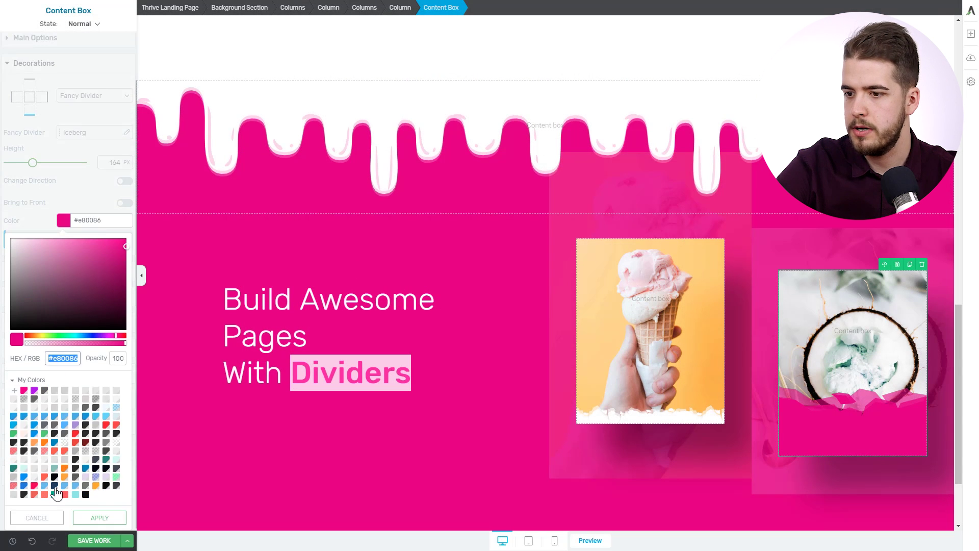
{"action": "left_click", "coordinate": [40, 518]}
{"action": "left_click", "coordinate": [654, 317]}
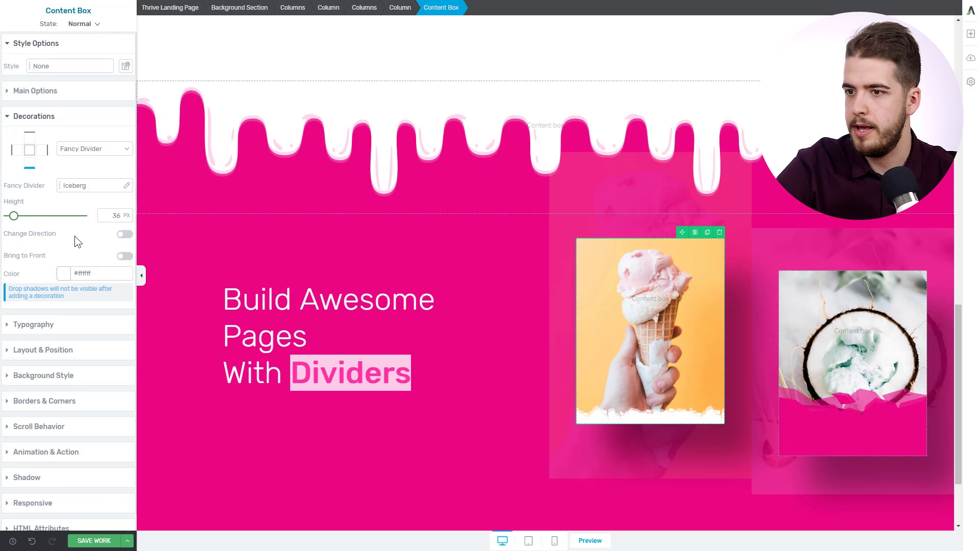
{"action": "left_click", "coordinate": [63, 260]}
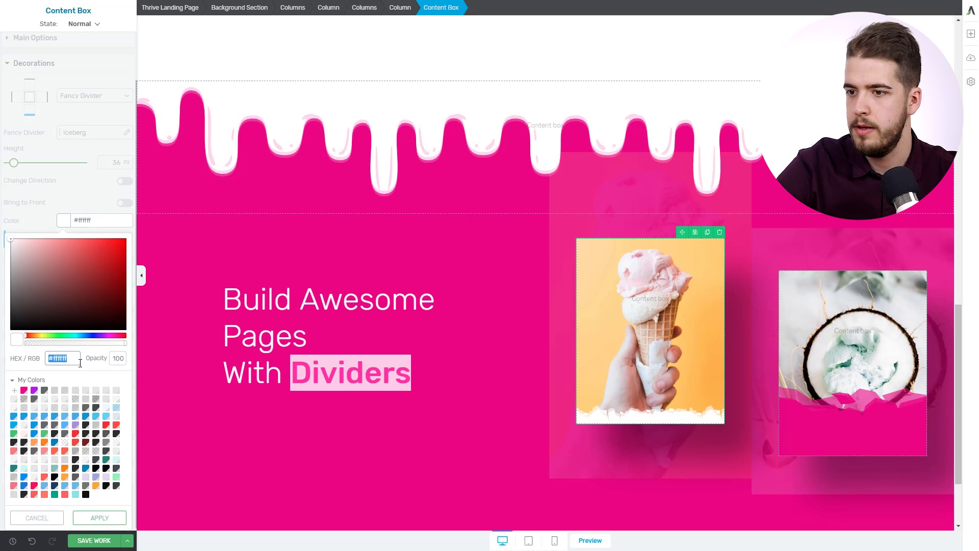
{"action": "key", "text": "ctrl+v"}
{"action": "left_click", "coordinate": [100, 518]}
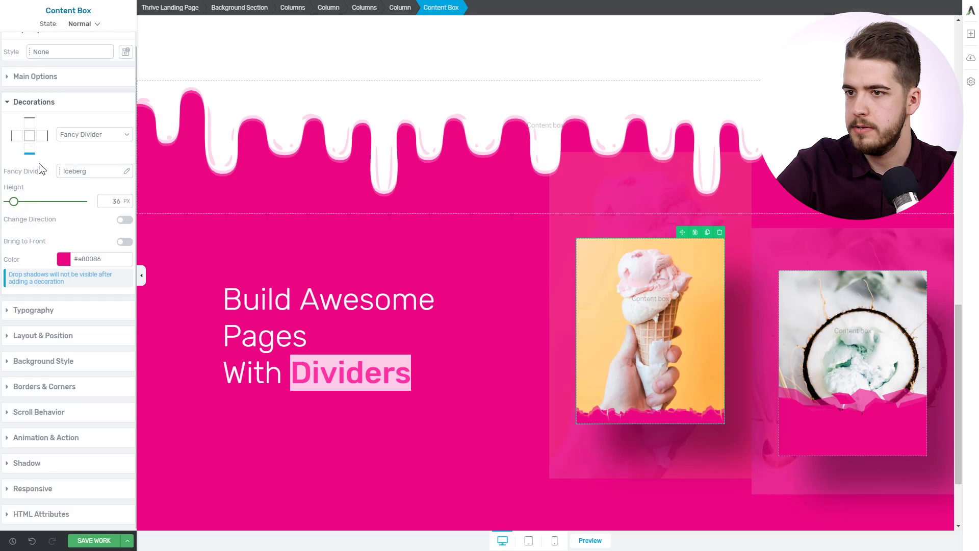
{"action": "left_click_drag", "start_coordinate": [15, 204], "coordinate": [23, 203]}
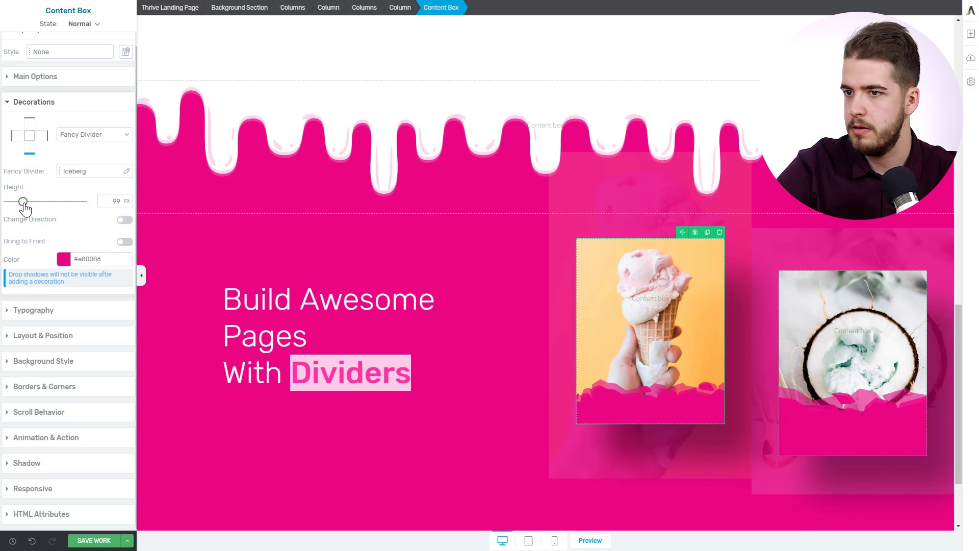
{"action": "left_click_drag", "start_coordinate": [22, 203], "coordinate": [33, 202]}
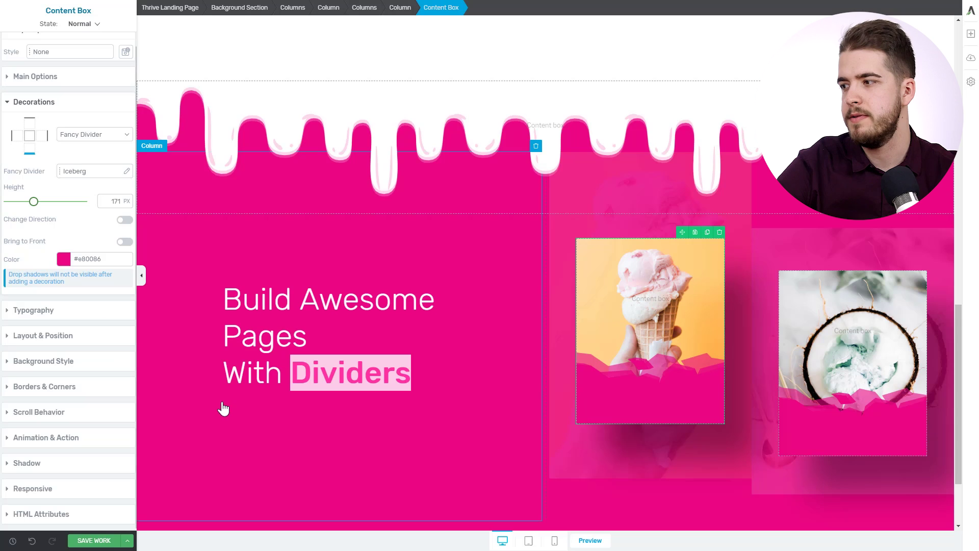
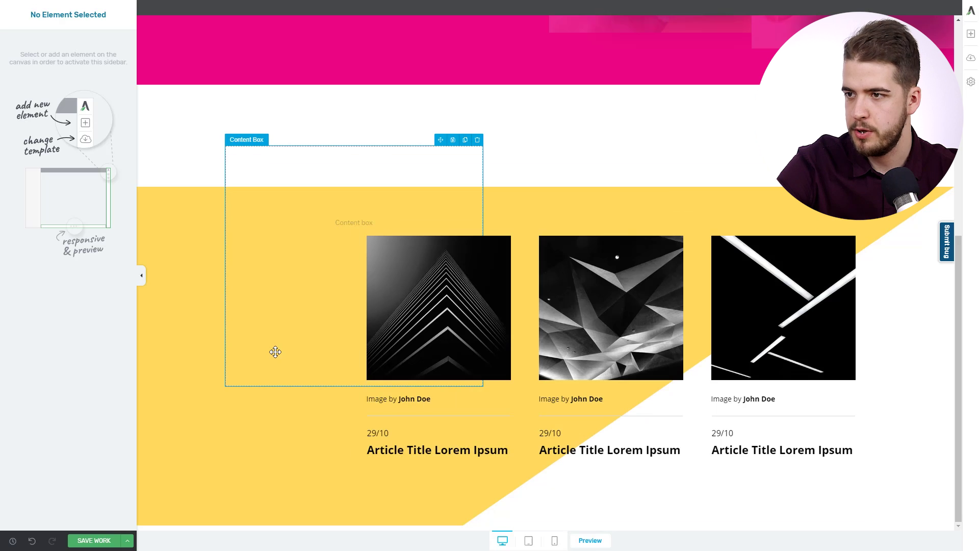
Set the a_4 image from the media library as the background of the empty content box behind the article cards
{"action": "left_click", "coordinate": [290, 330]}
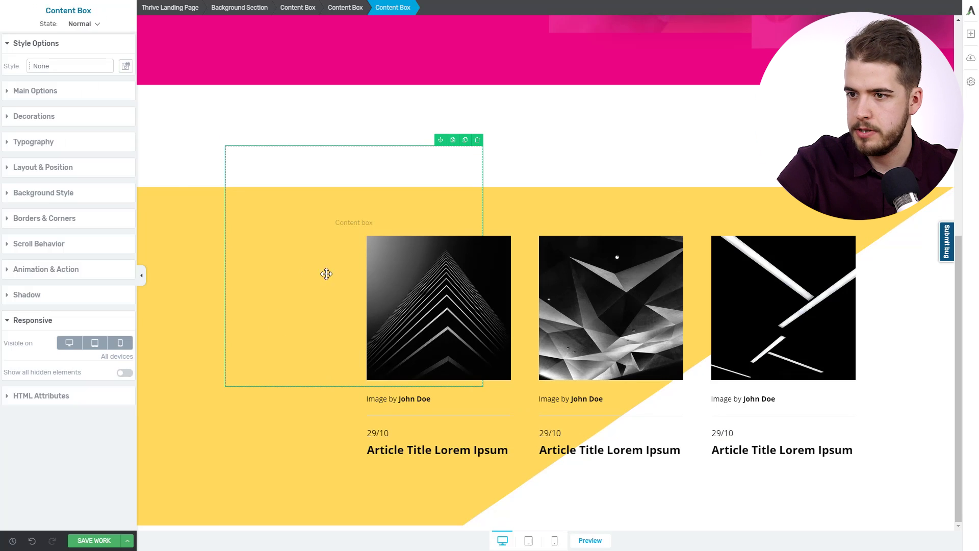
{"action": "left_click", "coordinate": [61, 193]}
{"action": "left_click", "coordinate": [79, 213]}
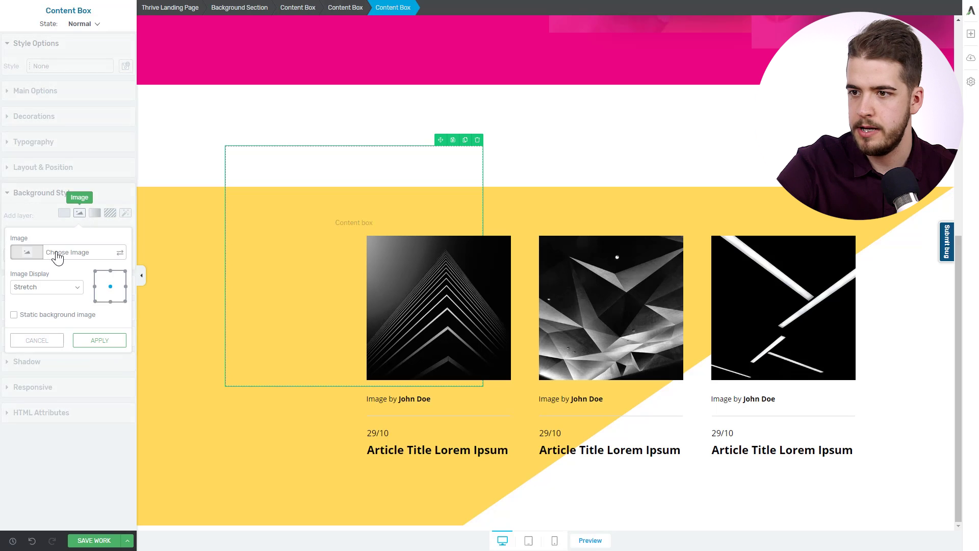
{"action": "left_click", "coordinate": [57, 256]}
{"action": "left_click", "coordinate": [740, 72]}
{"action": "type", "text": "16"}
{"action": "left_click_drag", "start_coordinate": [740, 71], "coordinate": [617, 90]}
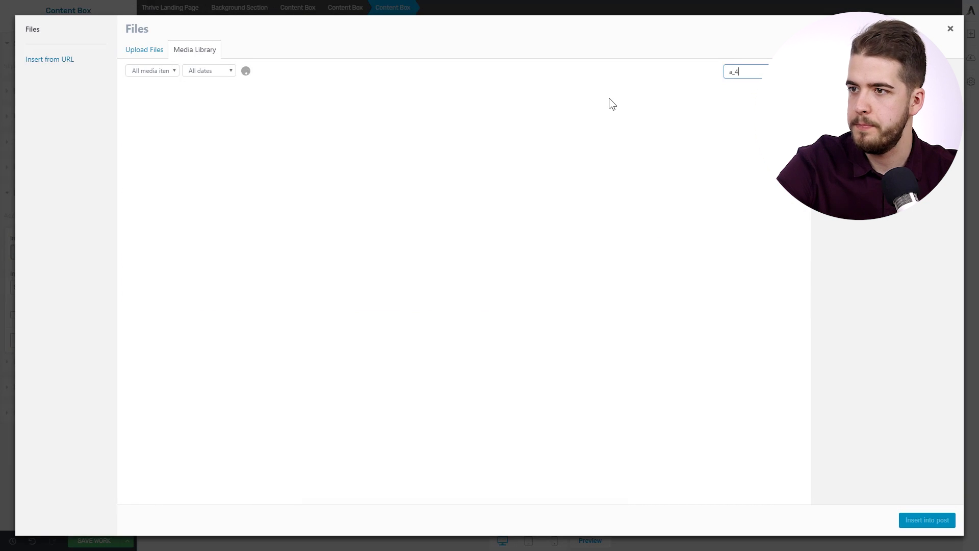
{"action": "left_click", "coordinate": [176, 130]}
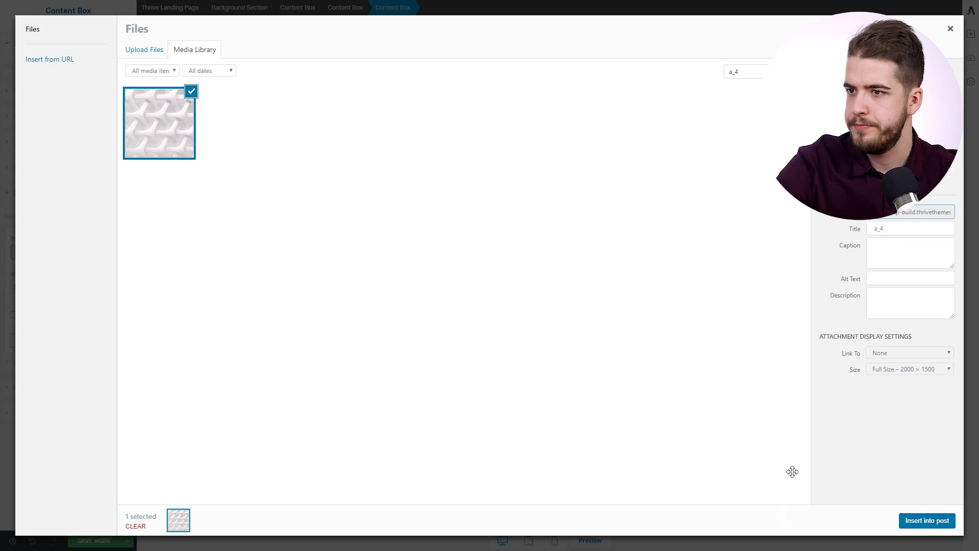
{"action": "left_click", "coordinate": [927, 520]}
{"action": "left_click", "coordinate": [110, 352]}
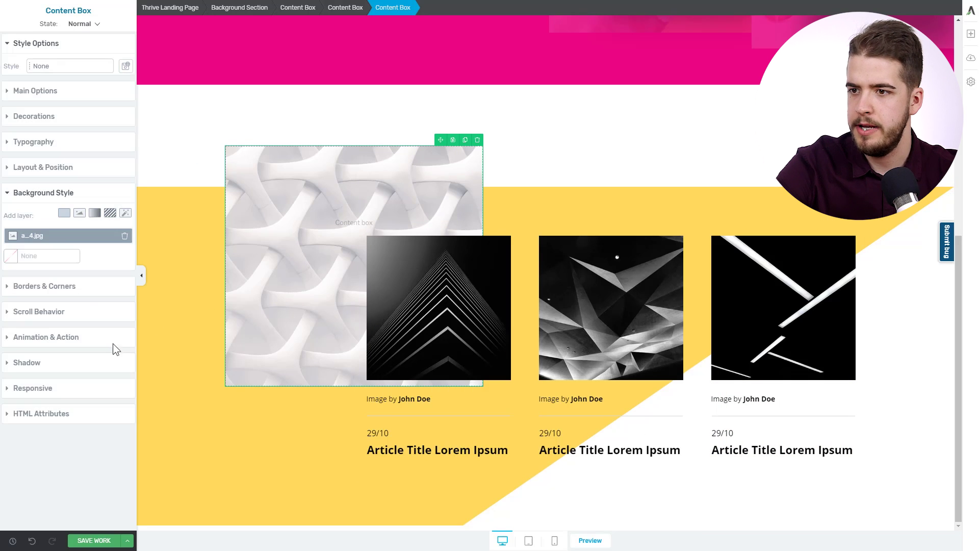
Add a white #ffffff solid color layer at 72% opacity over the content box's a_4 background image
{"action": "left_click", "coordinate": [64, 212]}
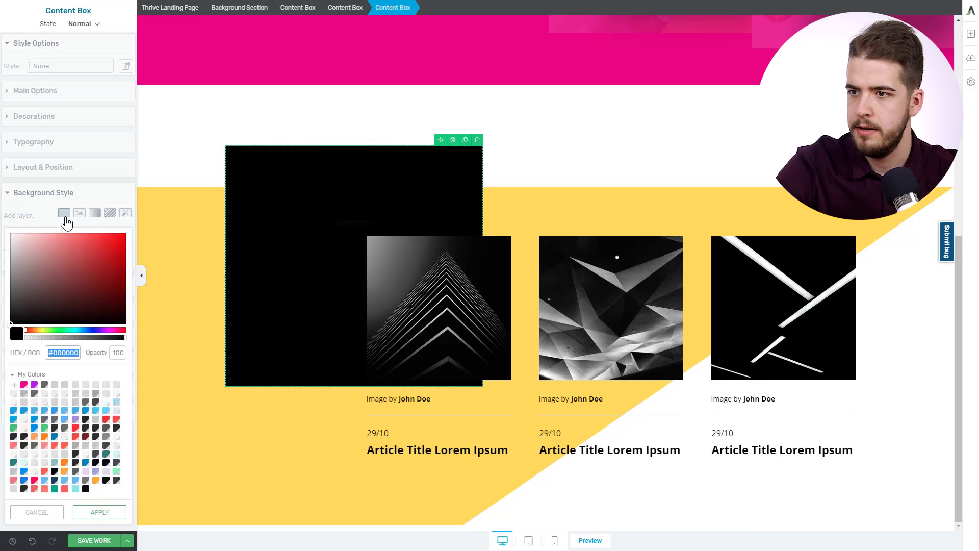
{"action": "left_click_drag", "start_coordinate": [32, 246], "coordinate": [2, 216]}
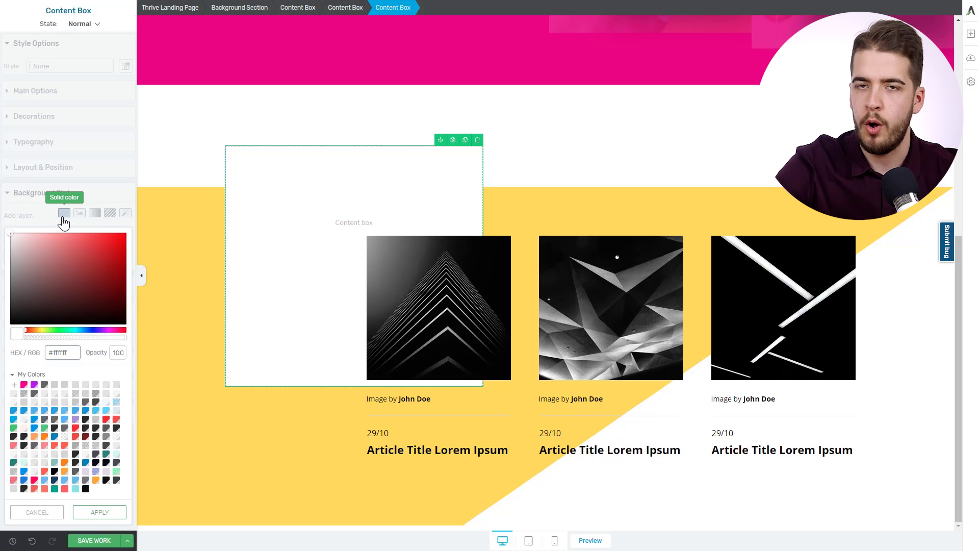
{"action": "left_click", "coordinate": [125, 338]}
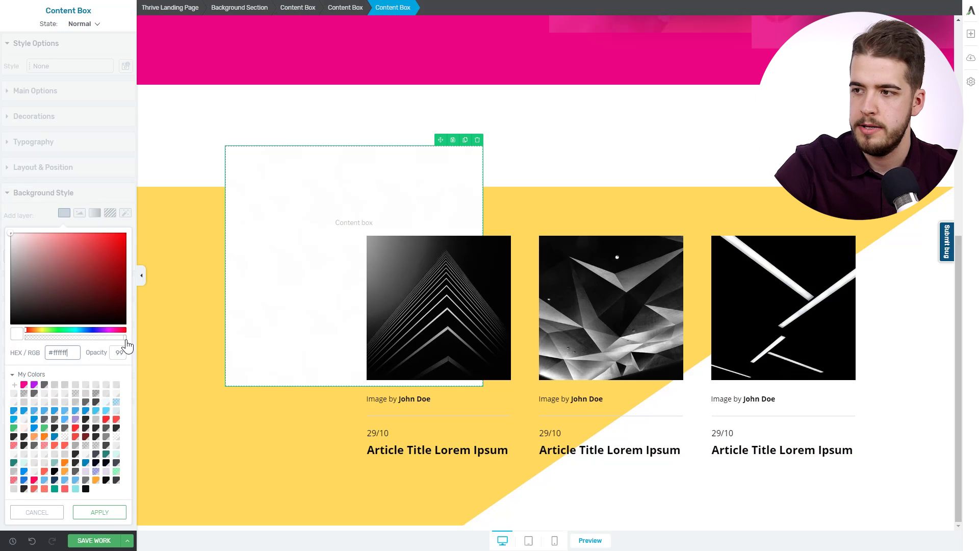
{"action": "left_click_drag", "start_coordinate": [106, 339], "coordinate": [103, 339]}
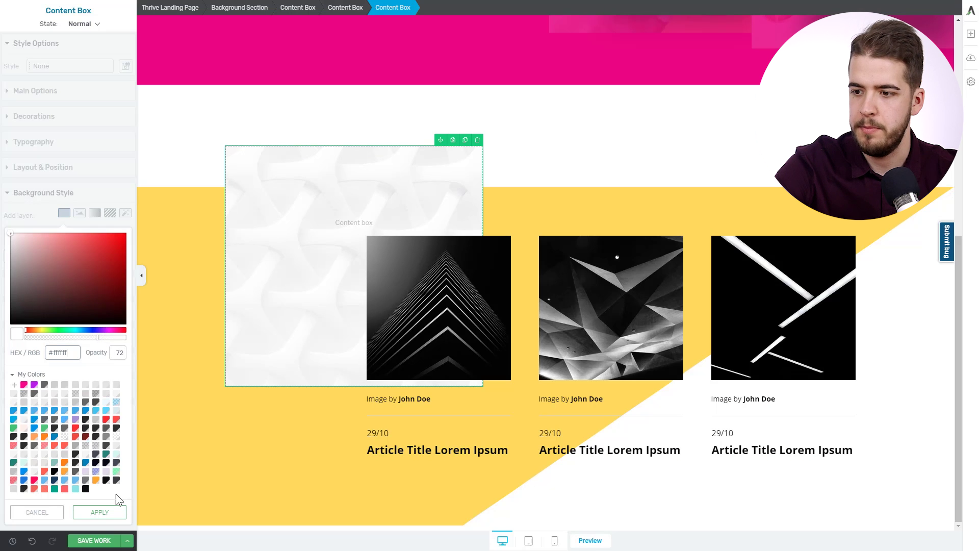
{"action": "left_click", "coordinate": [100, 513]}
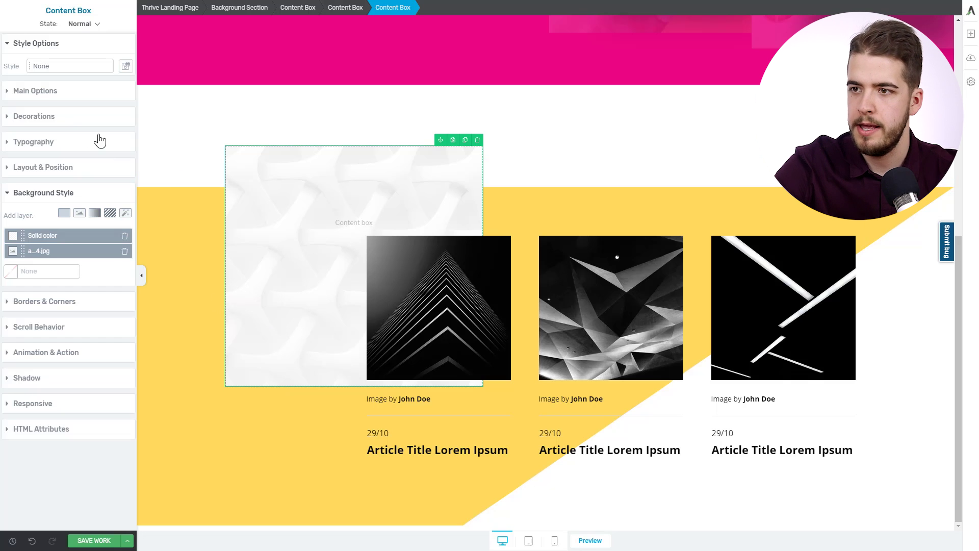
Add a Torn Paper 02 fancy divider to the bottom edge of the a_4 content box
{"action": "left_click", "coordinate": [23, 117]}
{"action": "left_click", "coordinate": [78, 149]}
{"action": "left_click", "coordinate": [80, 192]}
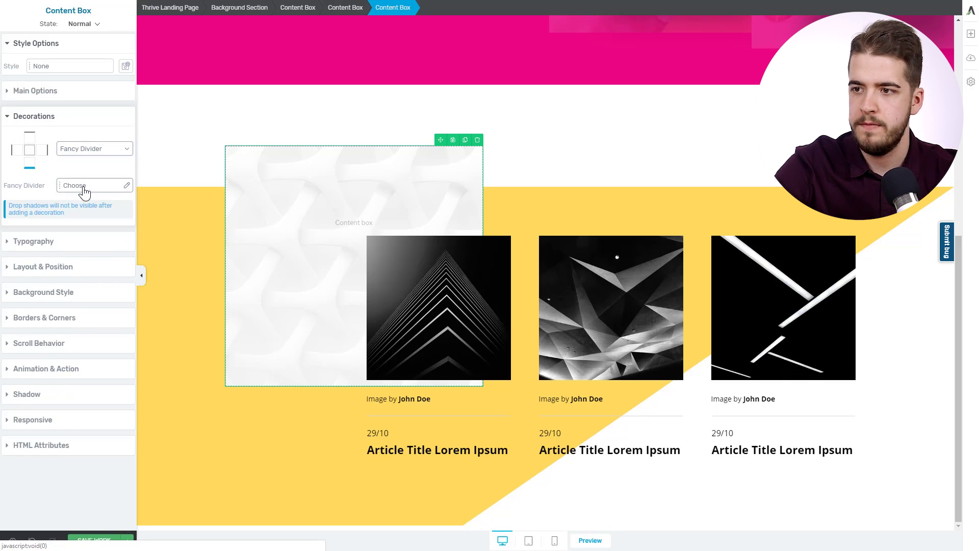
{"action": "left_click", "coordinate": [82, 191]}
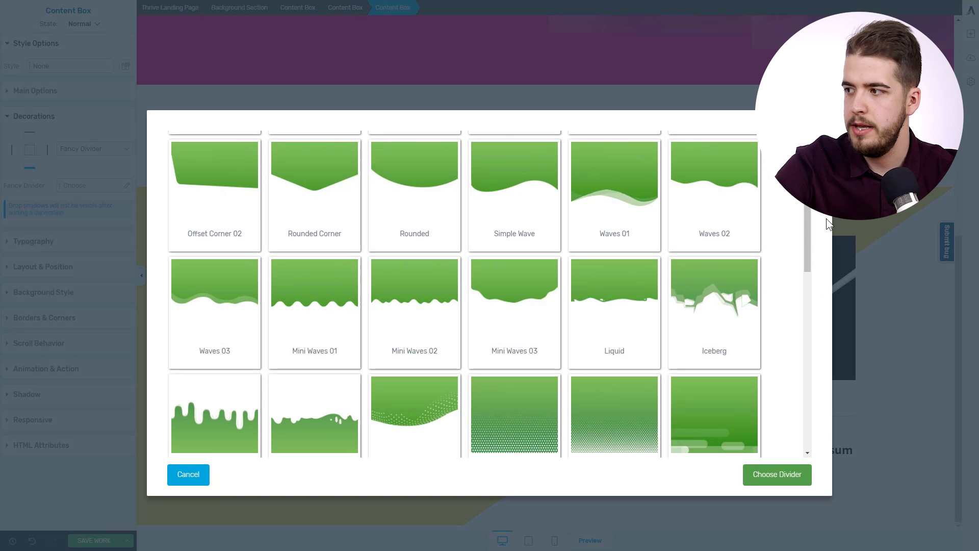
{"action": "scroll", "coordinate": [808, 229], "scroll_direction": "up", "scroll_amount": 5}
{"action": "scroll", "coordinate": [810, 232], "scroll_direction": "down", "scroll_amount": 7}
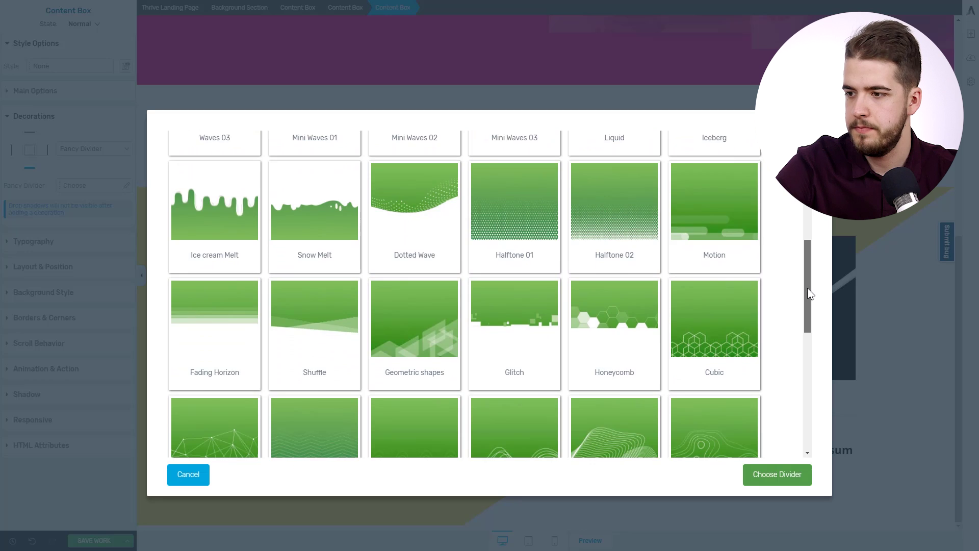
{"action": "scroll", "coordinate": [809, 290], "scroll_direction": "down", "scroll_amount": 8}
{"action": "left_click", "coordinate": [214, 387]}
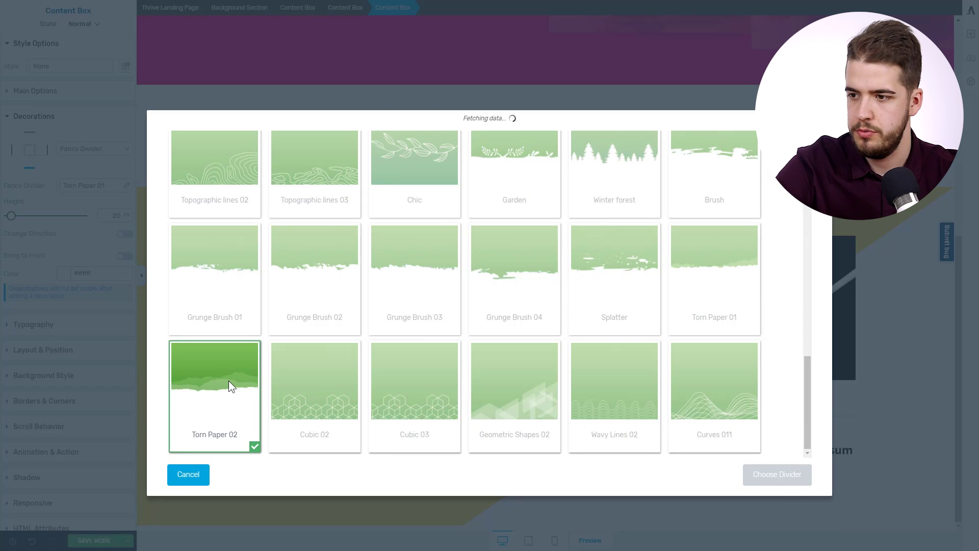
{"action": "double_click", "coordinate": [228, 381]}
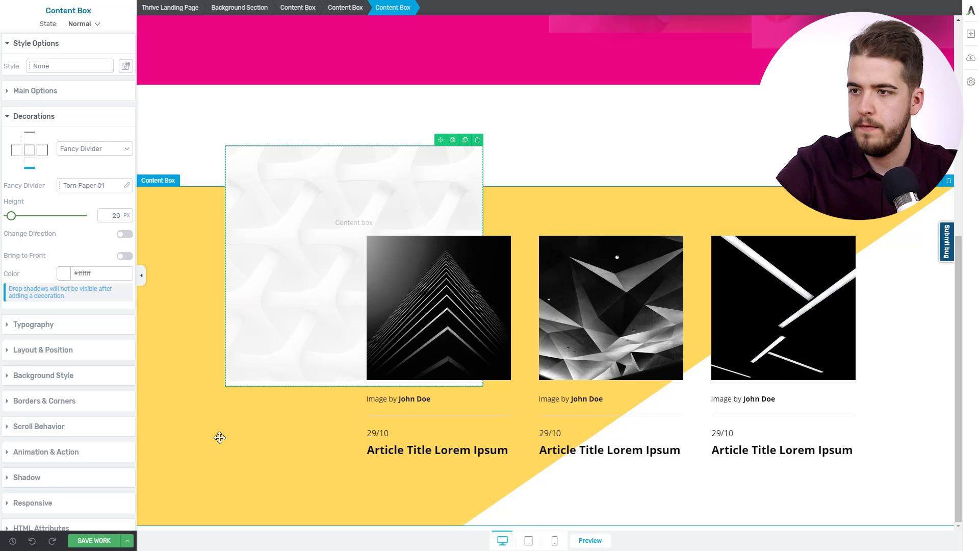
Color the a_4 content box's torn paper divider #ffdd46 and raise its height to about 58 px
{"action": "left_click", "coordinate": [65, 276]}
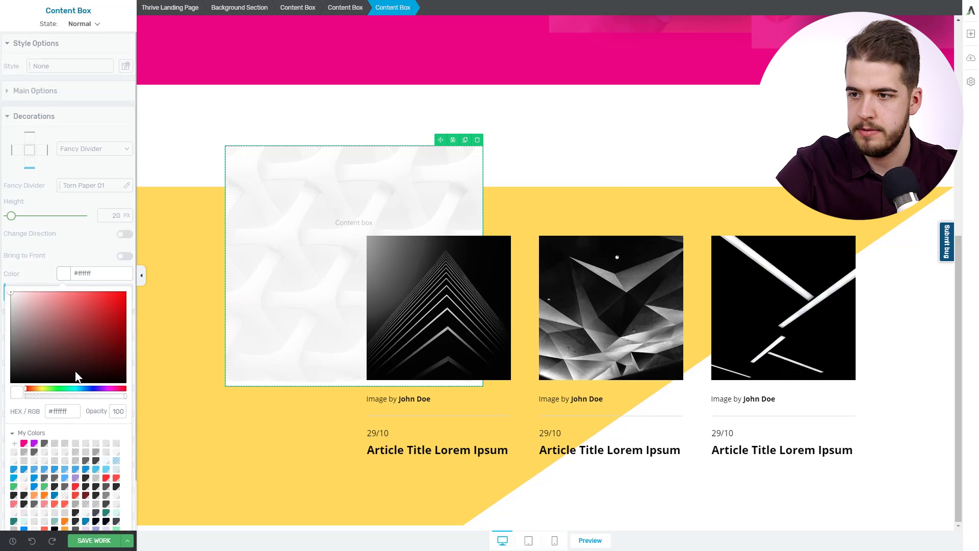
{"action": "triple_click", "coordinate": [70, 358]}
{"action": "type", "text": "#ffdd46"}
{"action": "left_click", "coordinate": [99, 518]}
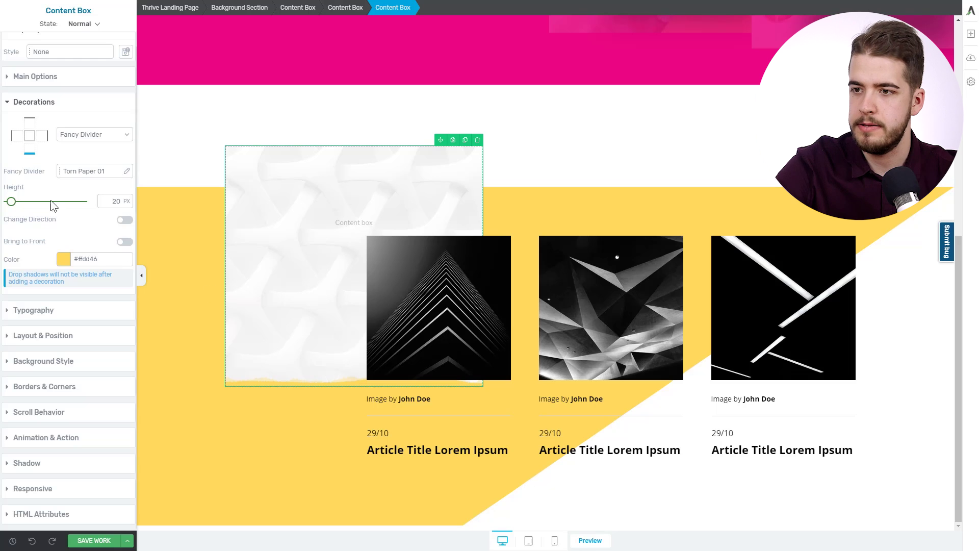
{"action": "left_click_drag", "start_coordinate": [11, 204], "coordinate": [18, 203]}
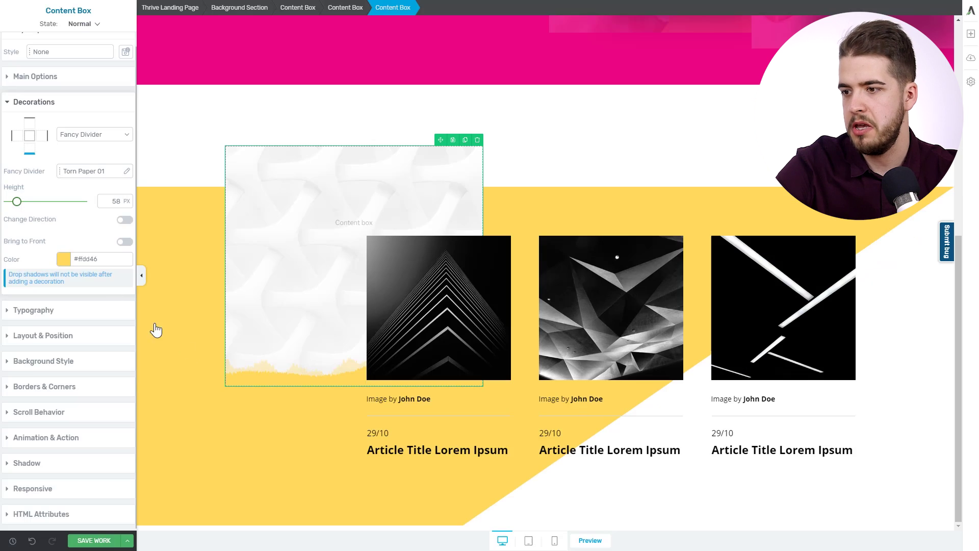
{"action": "left_click", "coordinate": [156, 330]}
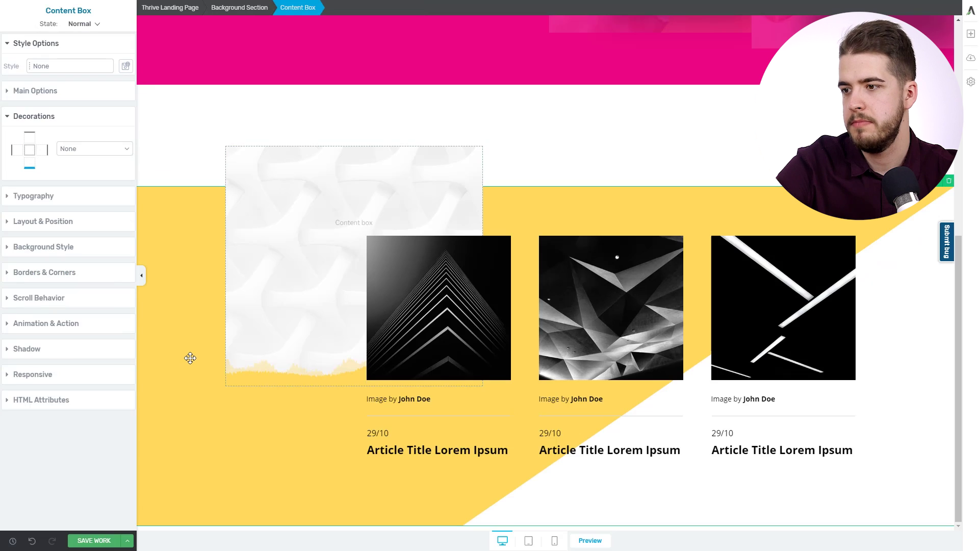
{"action": "left_click", "coordinate": [236, 337]}
{"action": "left_click_drag", "start_coordinate": [18, 218], "coordinate": [16, 217]}
{"action": "left_click", "coordinate": [182, 340]}
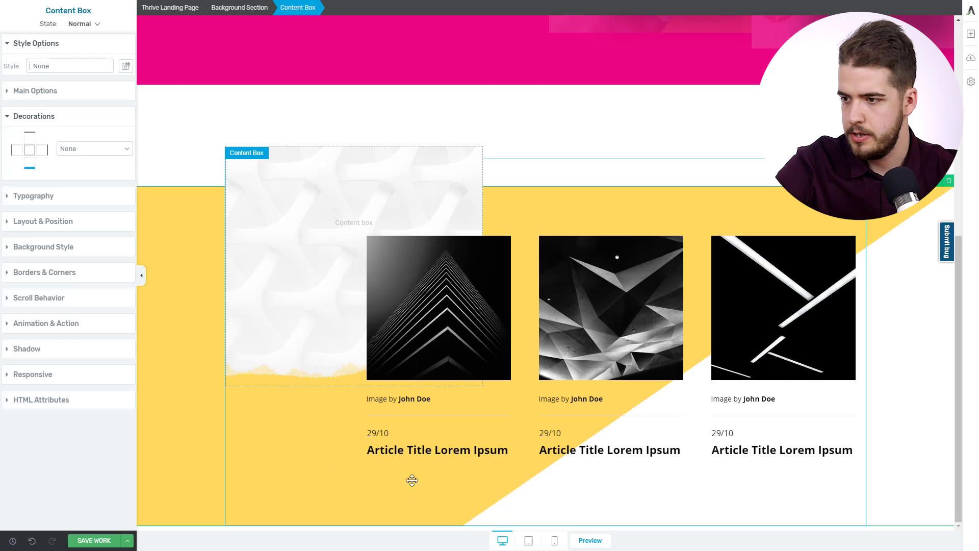
Add a Fading Horizon fancy divider to the bottom edge of the first article card's content box
{"action": "left_click", "coordinate": [408, 465]}
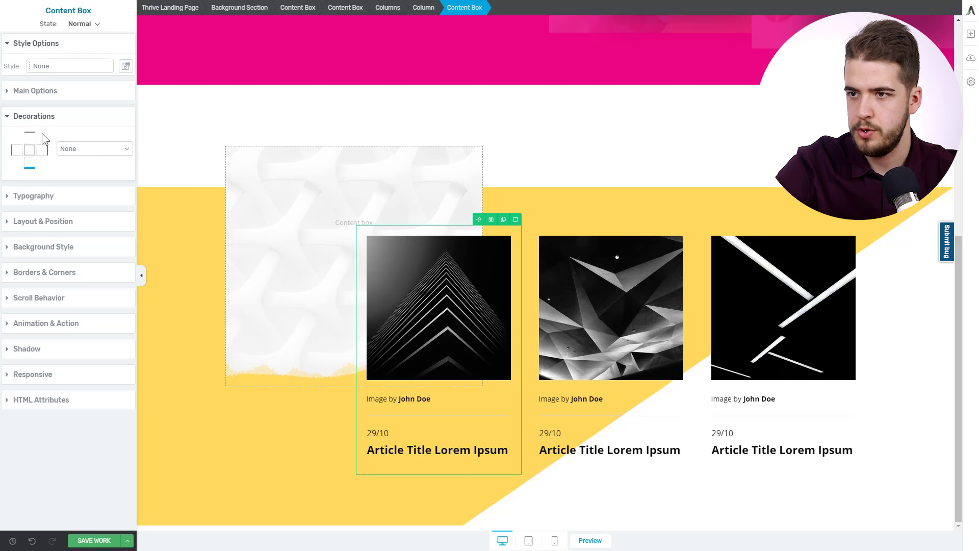
{"action": "left_click", "coordinate": [86, 147]}
{"action": "left_click", "coordinate": [90, 189]}
{"action": "left_click", "coordinate": [100, 186]}
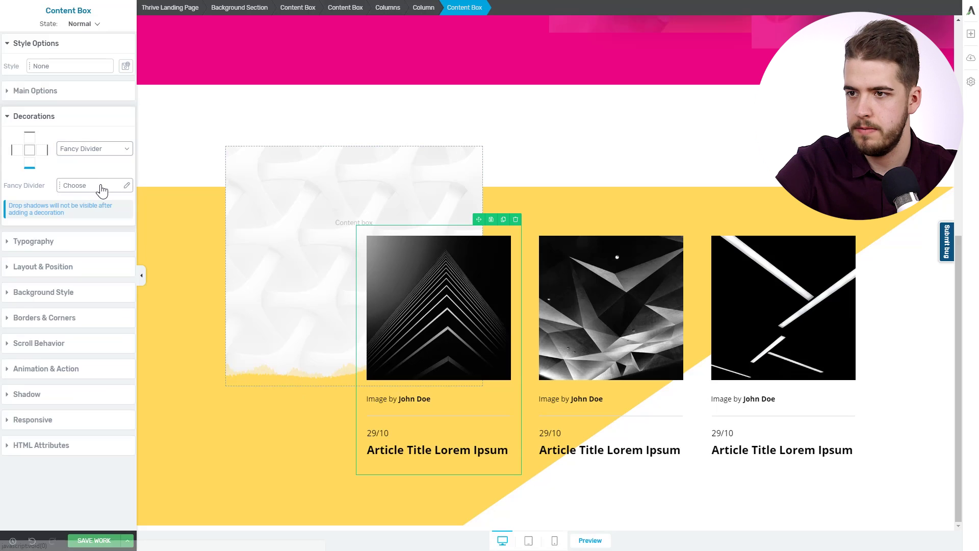
{"action": "scroll", "coordinate": [373, 276], "scroll_direction": "up", "scroll_amount": 2}
{"action": "scroll", "coordinate": [374, 278], "scroll_direction": "up", "scroll_amount": 4}
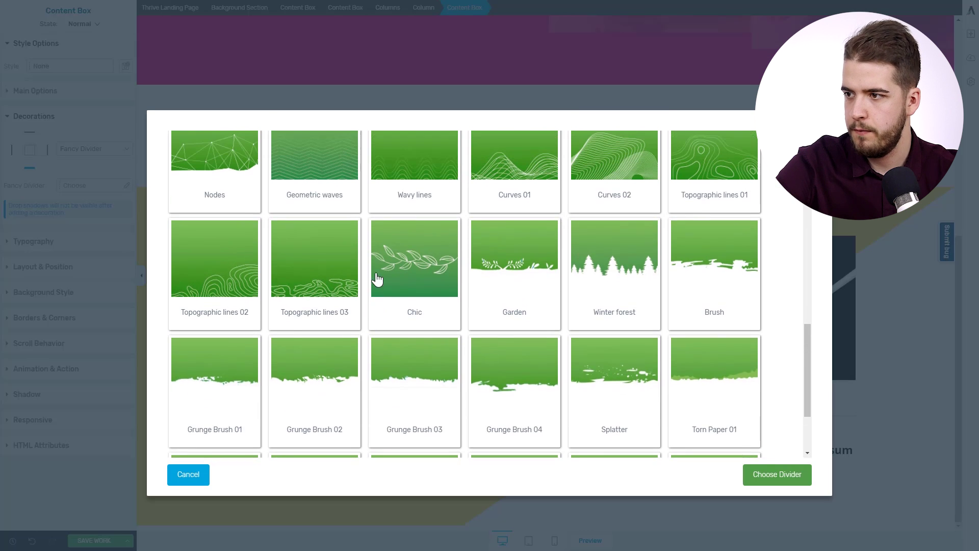
{"action": "scroll", "coordinate": [376, 275], "scroll_direction": "up", "scroll_amount": 2}
{"action": "left_click", "coordinate": [220, 345]}
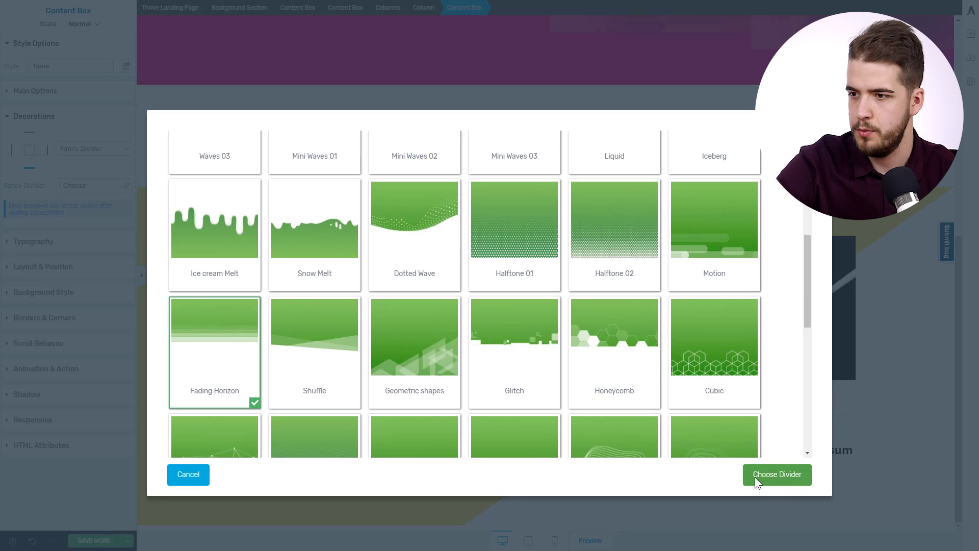
{"action": "left_click", "coordinate": [775, 476]}
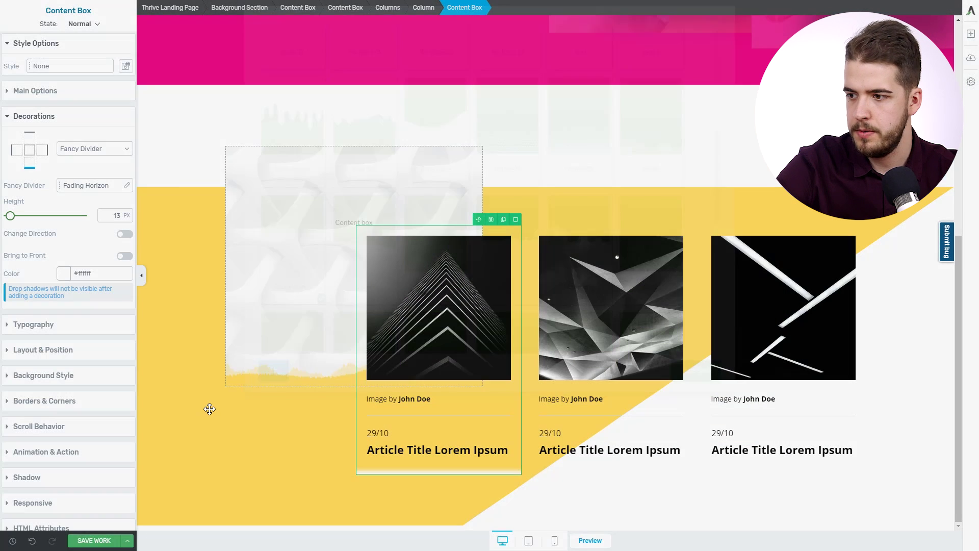
Raise the height of the first article card's Fading Horizon divider to 110 px
{"action": "left_click_drag", "start_coordinate": [11, 217], "coordinate": [27, 218]}
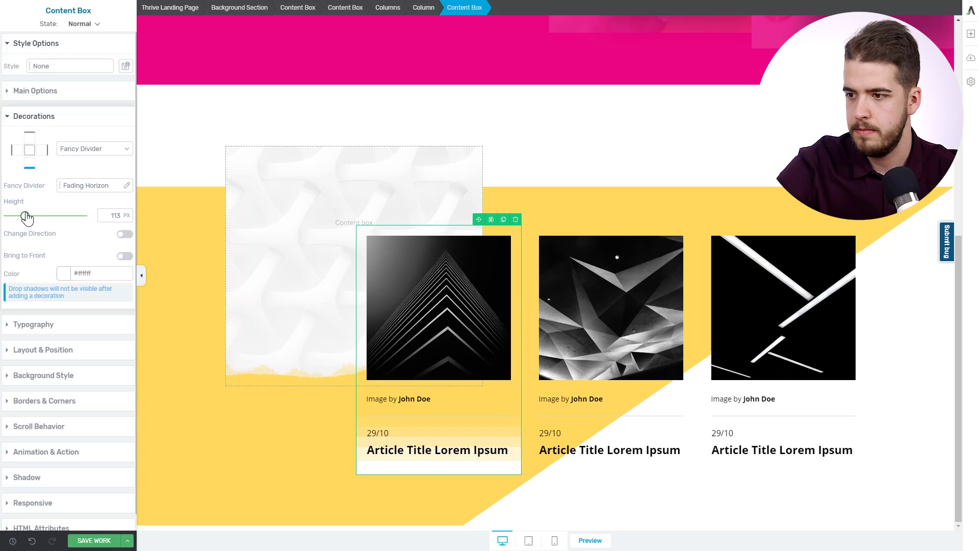
{"action": "left_click_drag", "start_coordinate": [27, 219], "coordinate": [28, 219]}
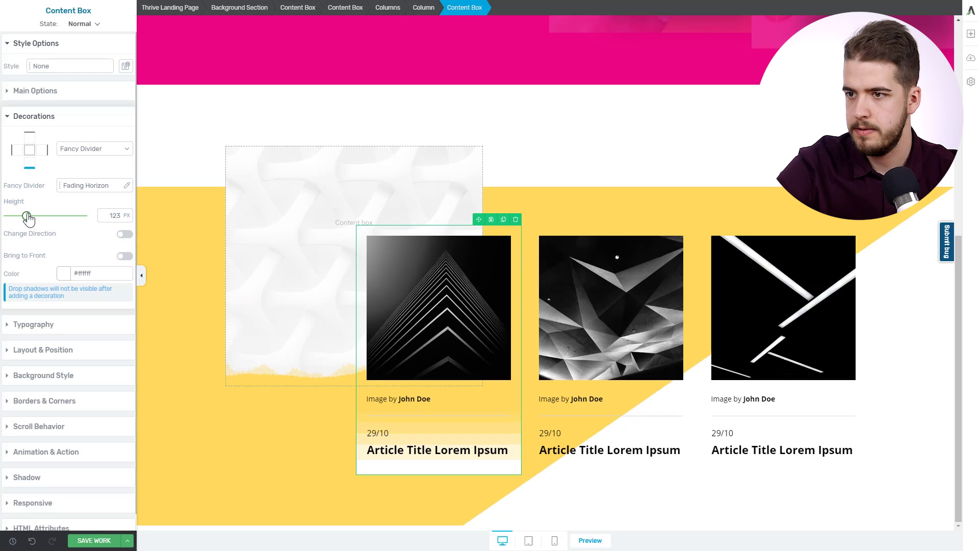
{"action": "left_click_drag", "start_coordinate": [26, 216], "coordinate": [24, 216]}
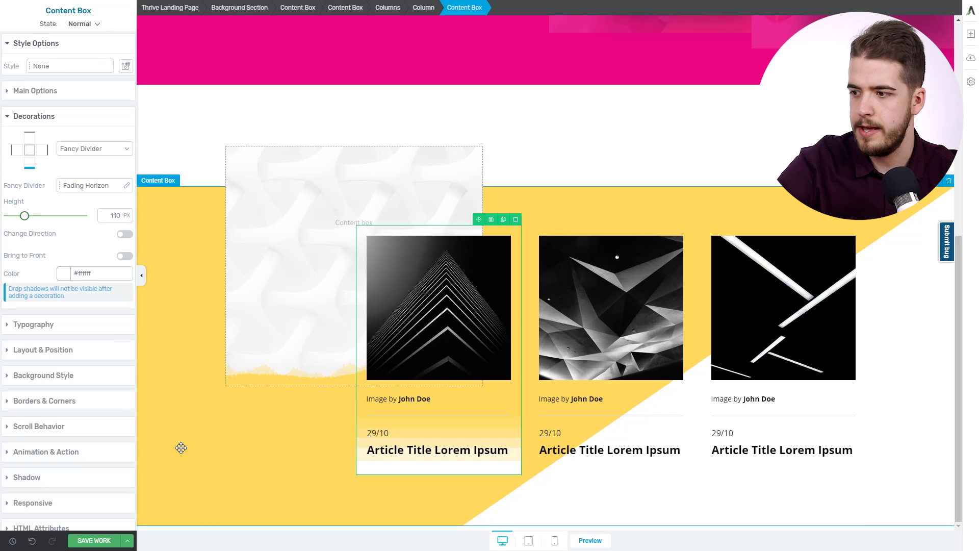
Add a Fading Horizon fancy divider to the bottom edge of the second article card's content box
{"action": "left_click", "coordinate": [551, 468]}
{"action": "left_click", "coordinate": [87, 151]}
{"action": "left_click", "coordinate": [84, 193]}
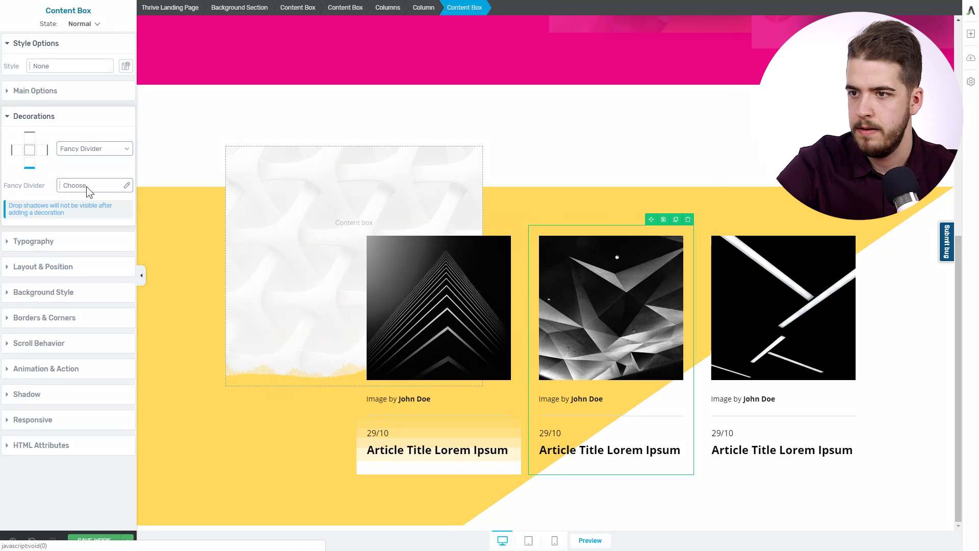
{"action": "left_click", "coordinate": [87, 185]}
{"action": "left_click", "coordinate": [230, 382]}
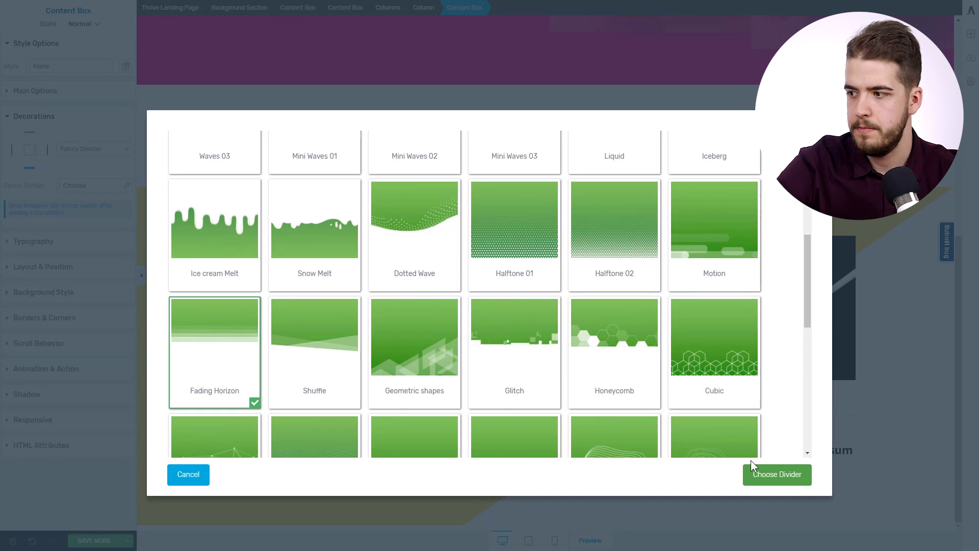
{"action": "left_click", "coordinate": [776, 476]}
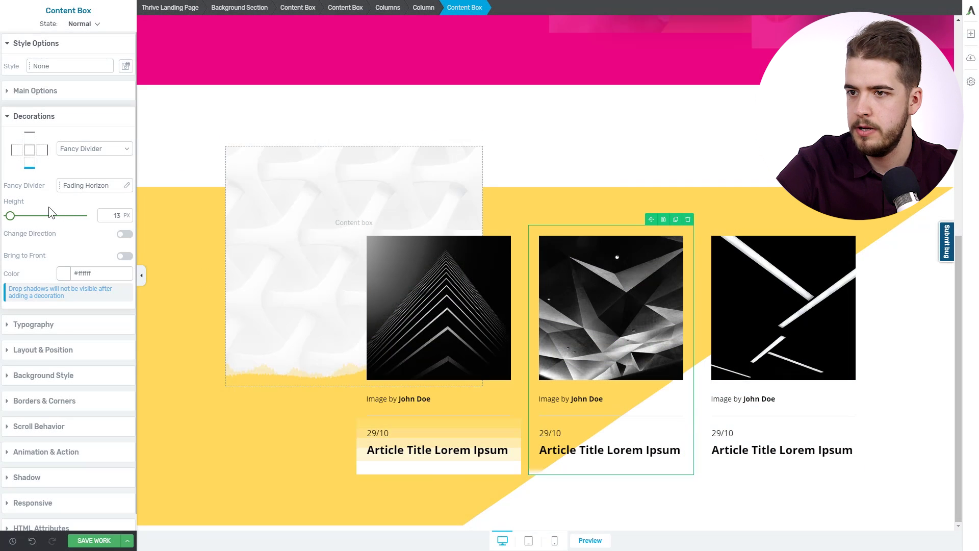
Set the height of the second article card's Fading Horizon divider to 110 px
{"action": "left_click_drag", "start_coordinate": [10, 217], "coordinate": [19, 217]}
{"action": "double_click", "coordinate": [120, 214]}
{"action": "type", "text": "110"}
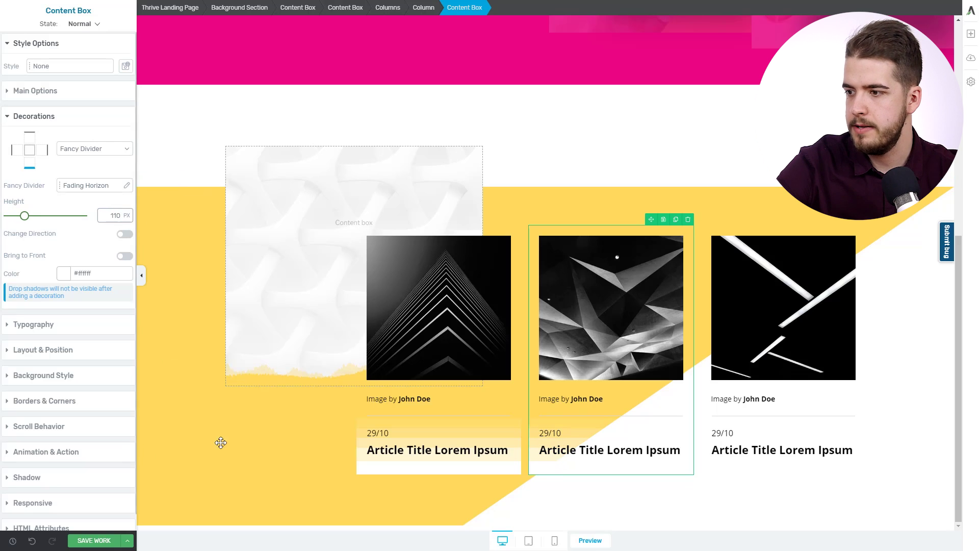
{"action": "left_click", "coordinate": [392, 466]}
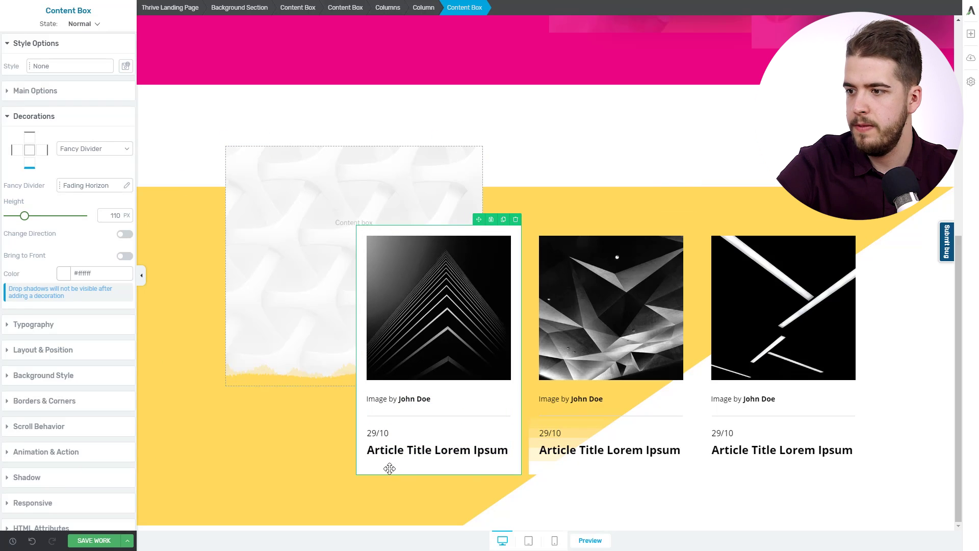
{"action": "left_click", "coordinate": [747, 470]}
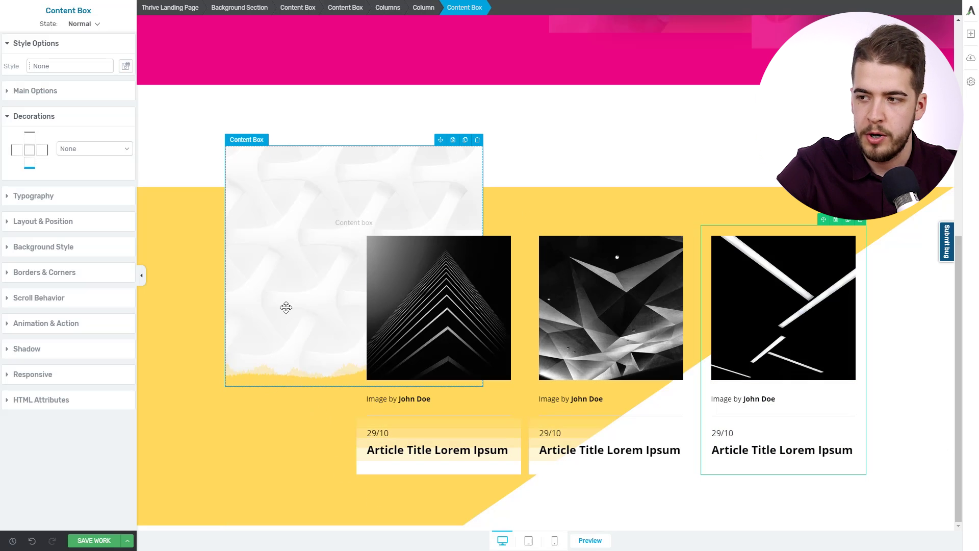
{"action": "left_click", "coordinate": [274, 341]}
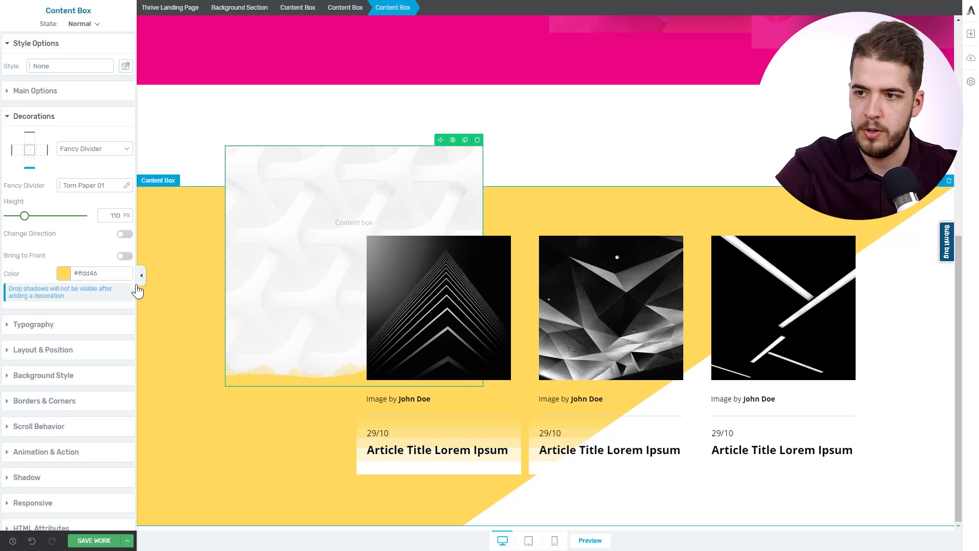
Copy the Torn Paper 01 divider's color #ffdd46, and add a Fading Horizon fancy divider to the third article card's bottom edge
{"action": "left_click", "coordinate": [63, 273]}
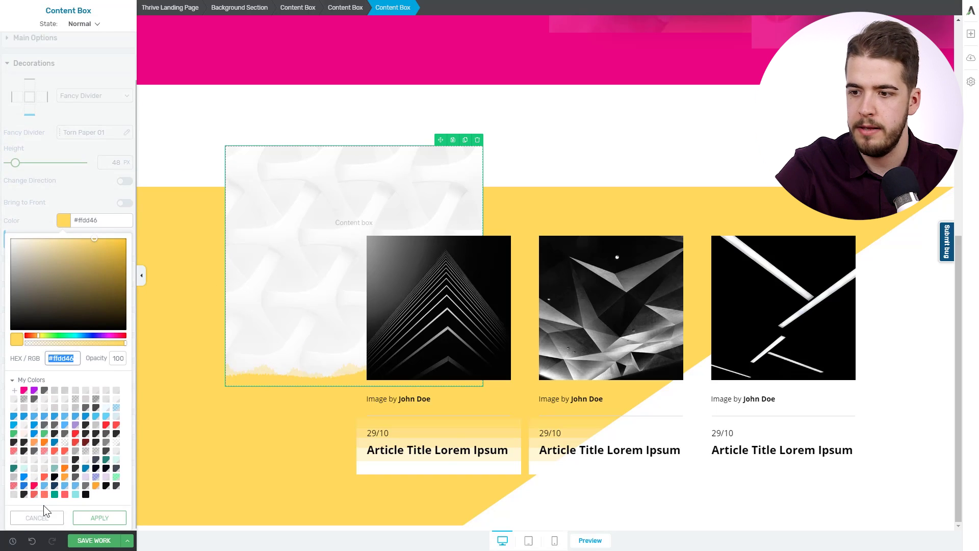
{"action": "left_click", "coordinate": [44, 517]}
{"action": "left_click", "coordinate": [93, 151]}
{"action": "left_click", "coordinate": [91, 186]}
{"action": "left_click", "coordinate": [90, 187]}
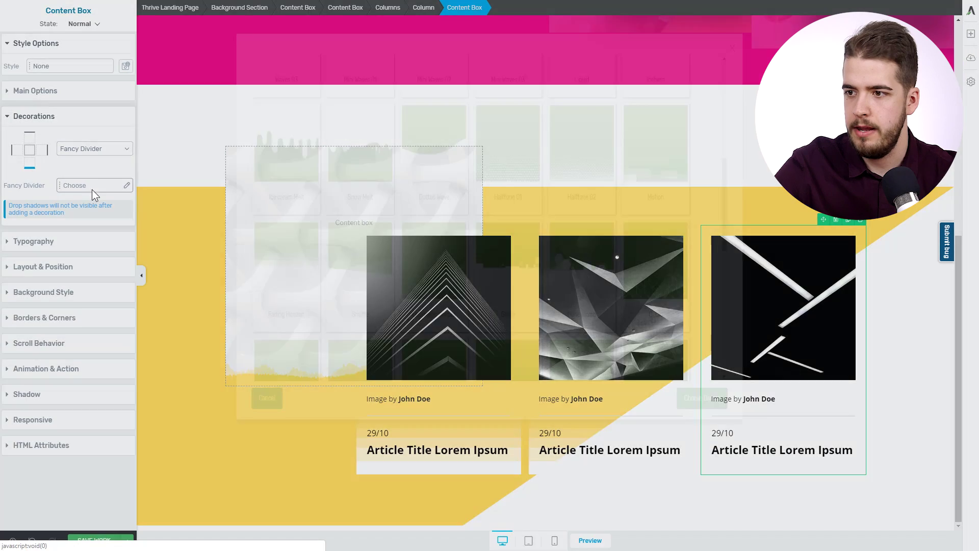
{"action": "left_click", "coordinate": [222, 336]}
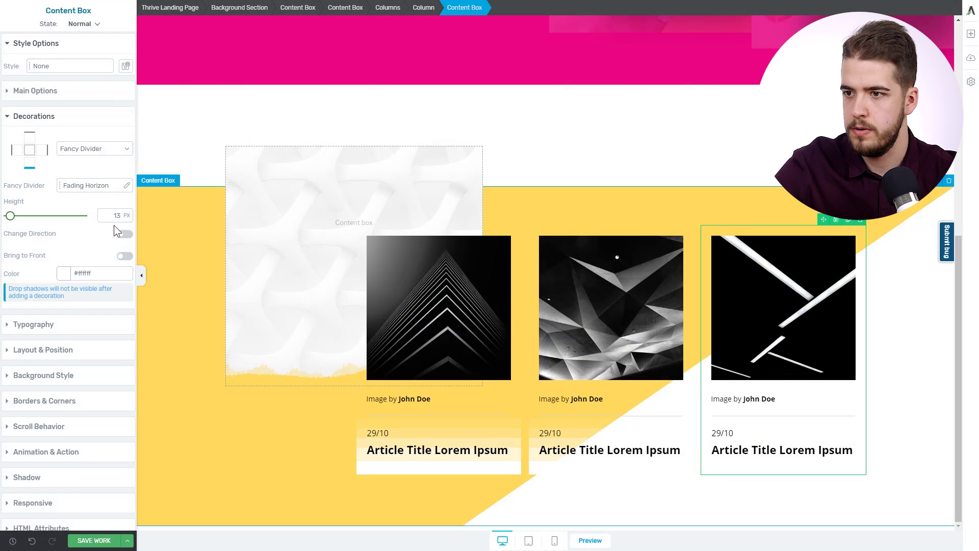
Set the third article card's Fading Horizon divider to a height of 110 px and the color #ffdd46
{"action": "double_click", "coordinate": [115, 215]}
{"action": "type", "text": "100"}
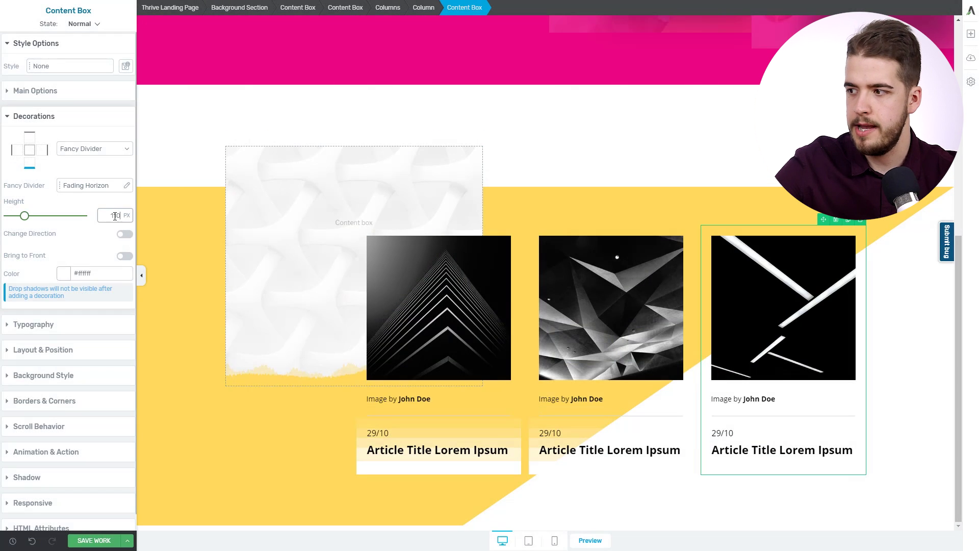
{"action": "left_click", "coordinate": [96, 274]}
{"action": "left_click", "coordinate": [61, 358]}
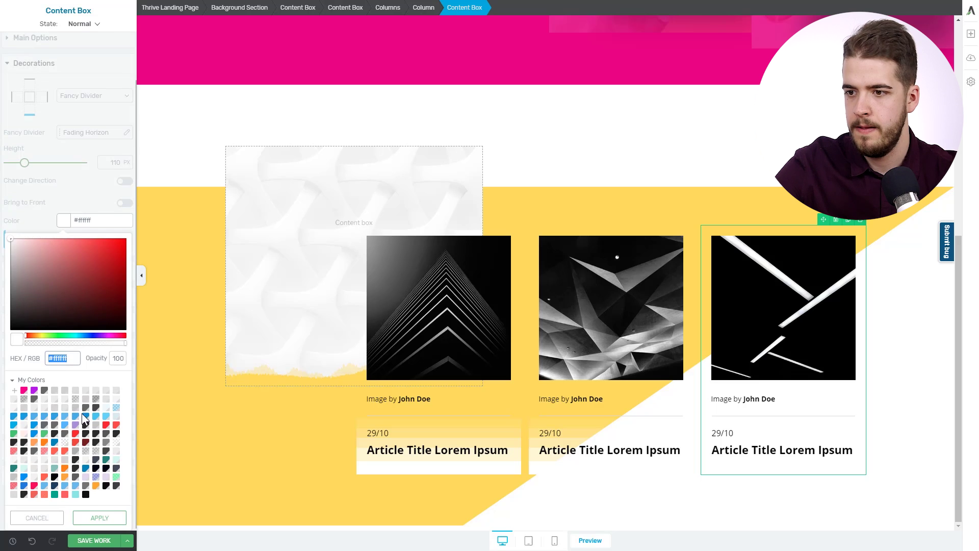
{"action": "left_click", "coordinate": [110, 518]}
{"action": "left_click", "coordinate": [853, 505]}
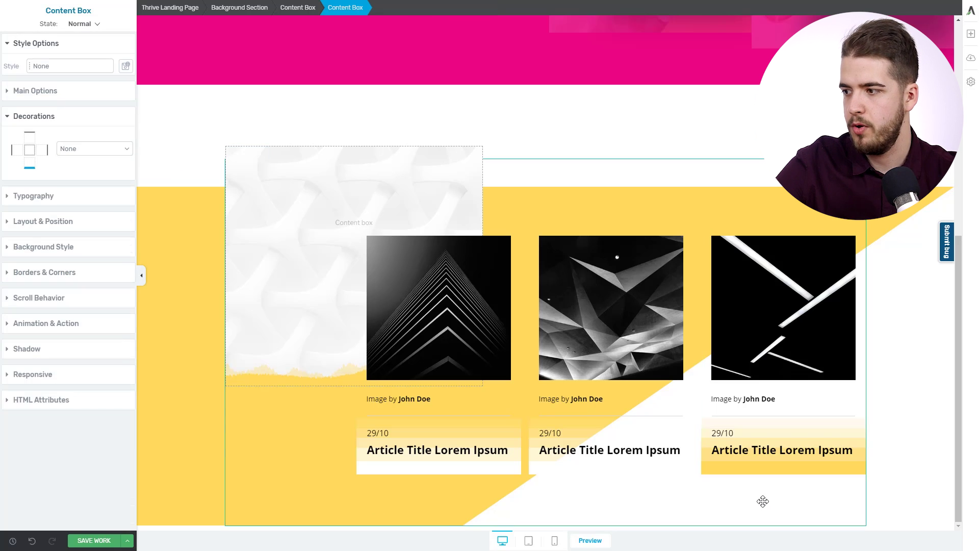
Preview the rebuilt landing page and examine its sections from the green hero down to the yellow articles section
{"action": "key", "text": "ctrl+shift+p"}
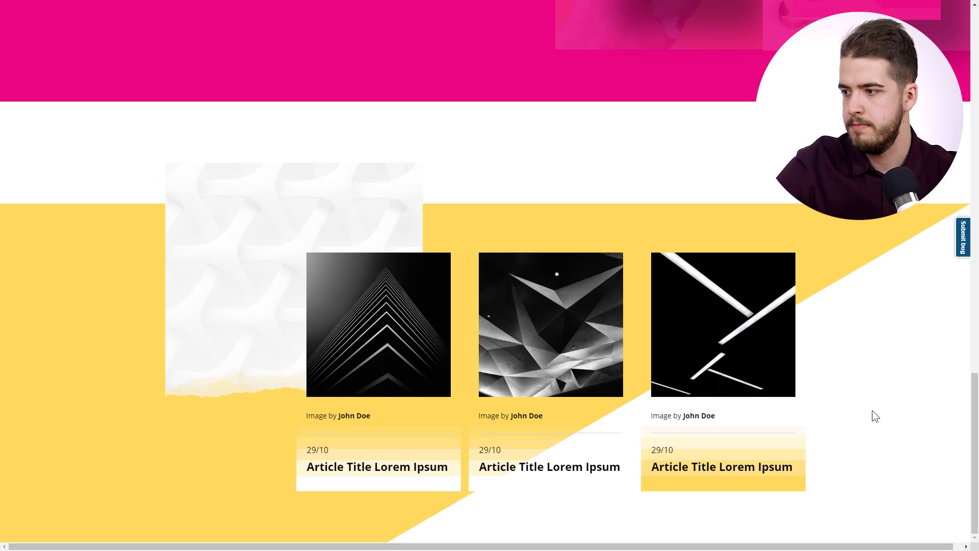
{"action": "key", "text": "ctrl+shift+p"}
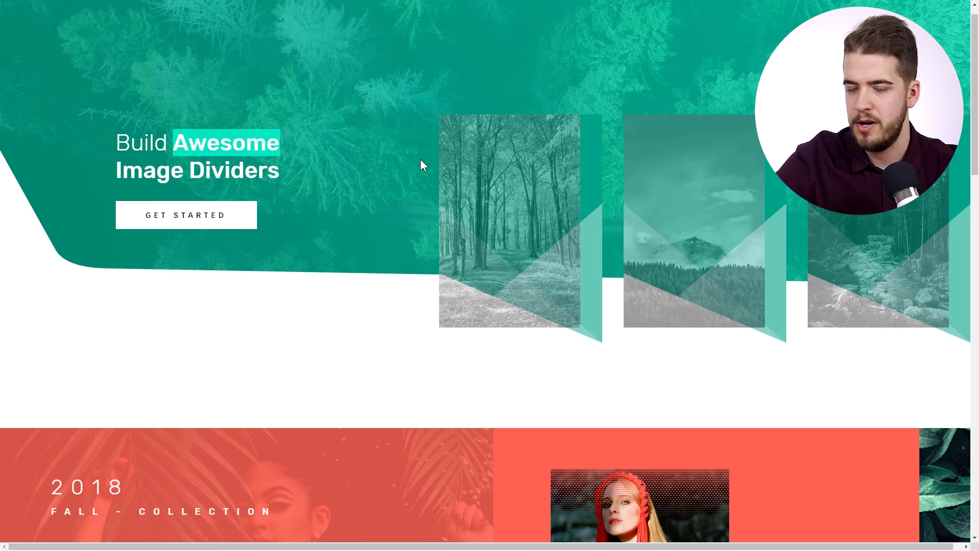
{"action": "scroll", "coordinate": [386, 159], "scroll_direction": "down", "scroll_amount": 6}
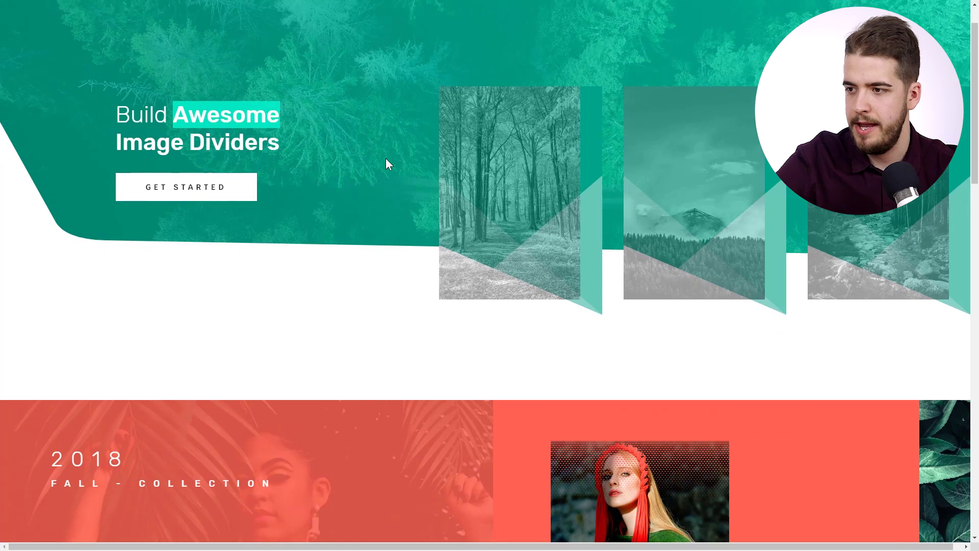
{"action": "scroll", "coordinate": [385, 158], "scroll_direction": "down", "scroll_amount": 3}
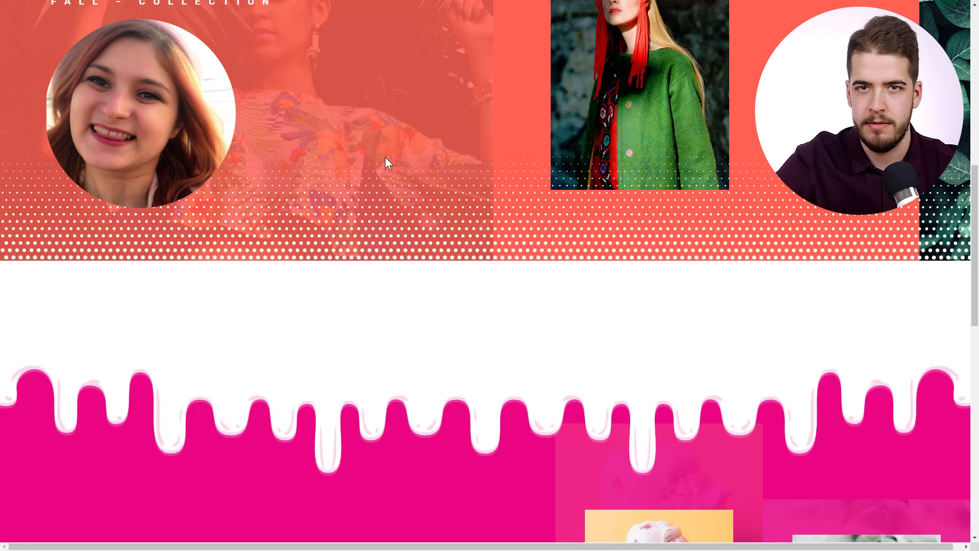
{"action": "scroll", "coordinate": [385, 158], "scroll_direction": "down", "scroll_amount": 12}
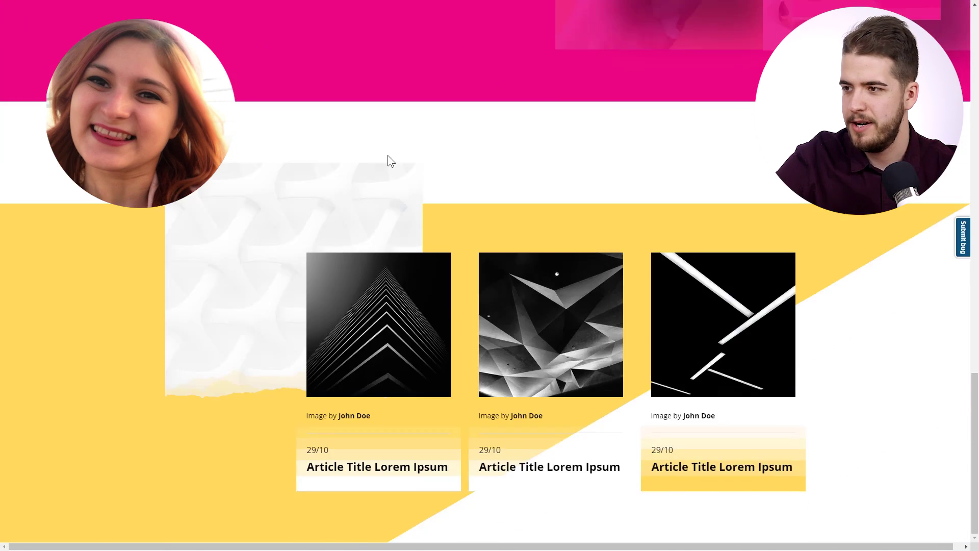
{"action": "scroll", "coordinate": [387, 155], "scroll_direction": "up", "scroll_amount": 15}
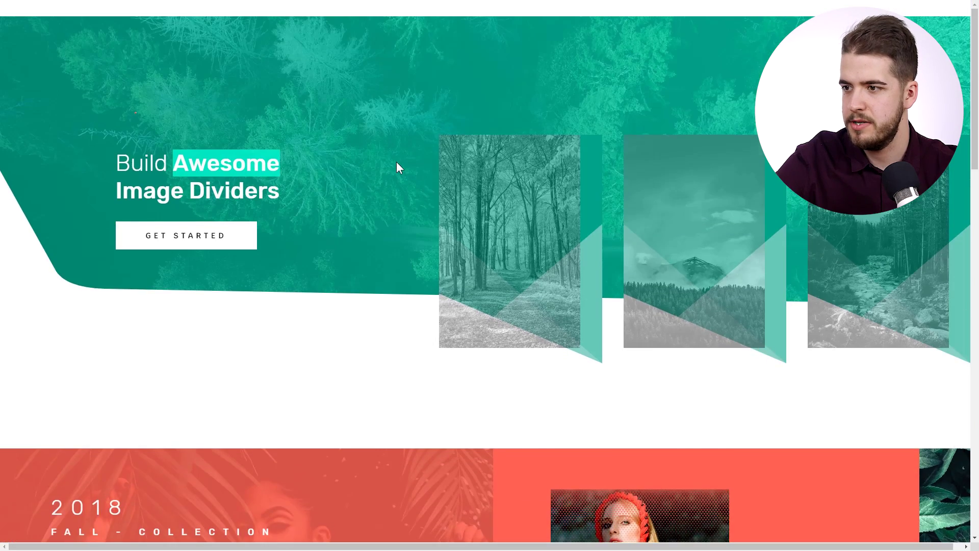
{"action": "scroll", "coordinate": [396, 161], "scroll_direction": "down", "scroll_amount": 14}
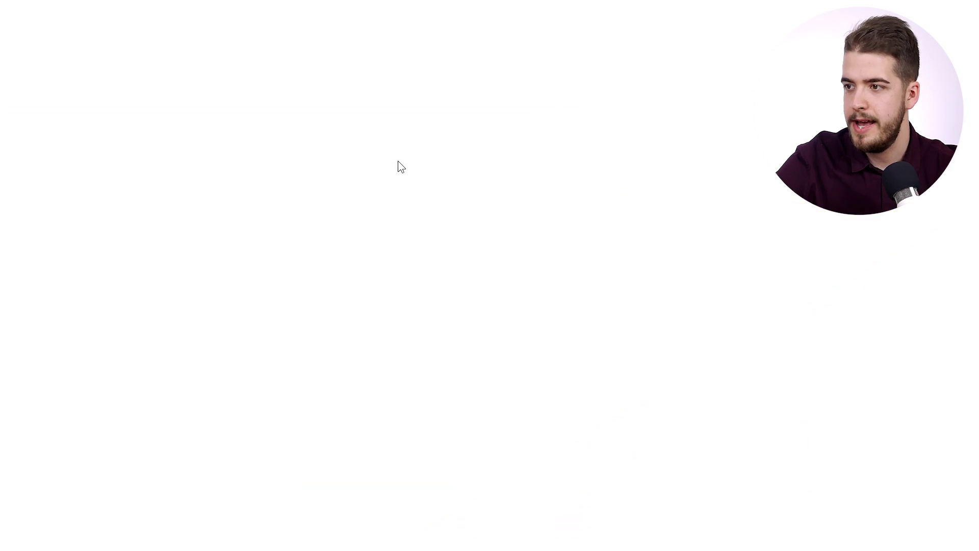
Switch to the published demo page and examine its hero, fall collection, ice cream and articles sections for comparison with the rebuilt page
{"action": "scroll", "coordinate": [398, 161], "scroll_direction": "down", "scroll_amount": 2}
{"action": "scroll", "coordinate": [398, 161], "scroll_direction": "down", "scroll_amount": 5}
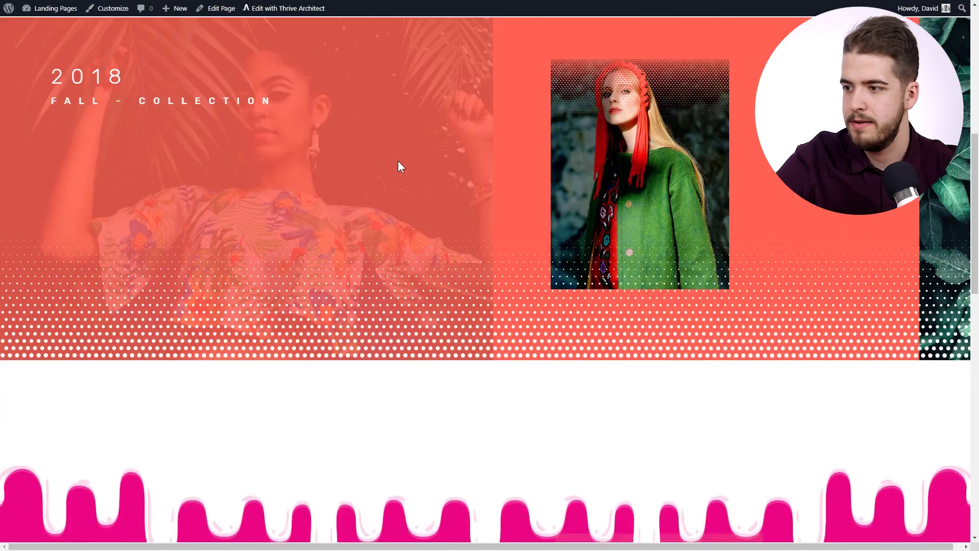
{"action": "scroll", "coordinate": [403, 286], "scroll_direction": "down", "scroll_amount": 5}
{"action": "scroll", "coordinate": [392, 333], "scroll_direction": "down", "scroll_amount": 10}
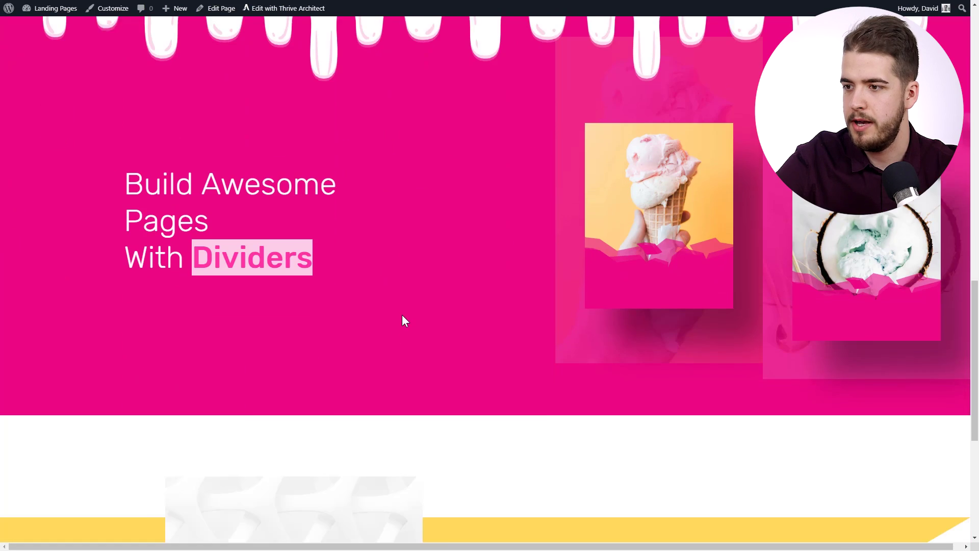
{"action": "scroll", "coordinate": [404, 312], "scroll_direction": "up", "scroll_amount": 12}
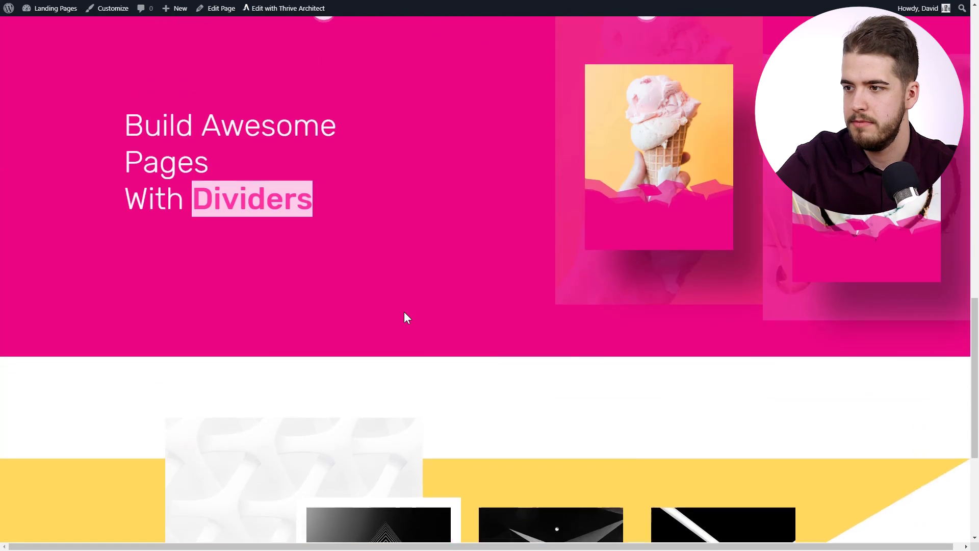
{"action": "scroll", "coordinate": [405, 312], "scroll_direction": "up", "scroll_amount": 9}
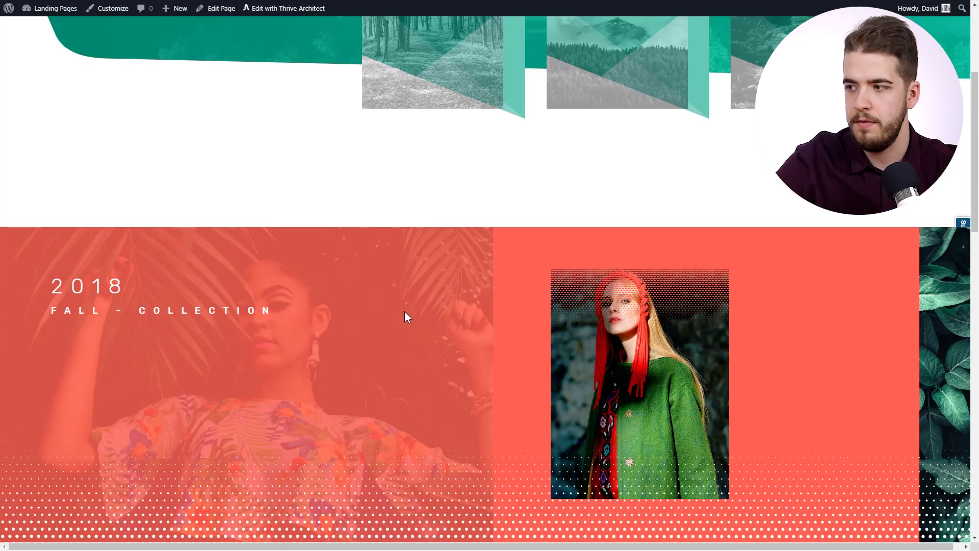
{"action": "scroll", "coordinate": [405, 312], "scroll_direction": "down", "scroll_amount": 7}
{"action": "scroll", "coordinate": [406, 316], "scroll_direction": "down", "scroll_amount": 10}
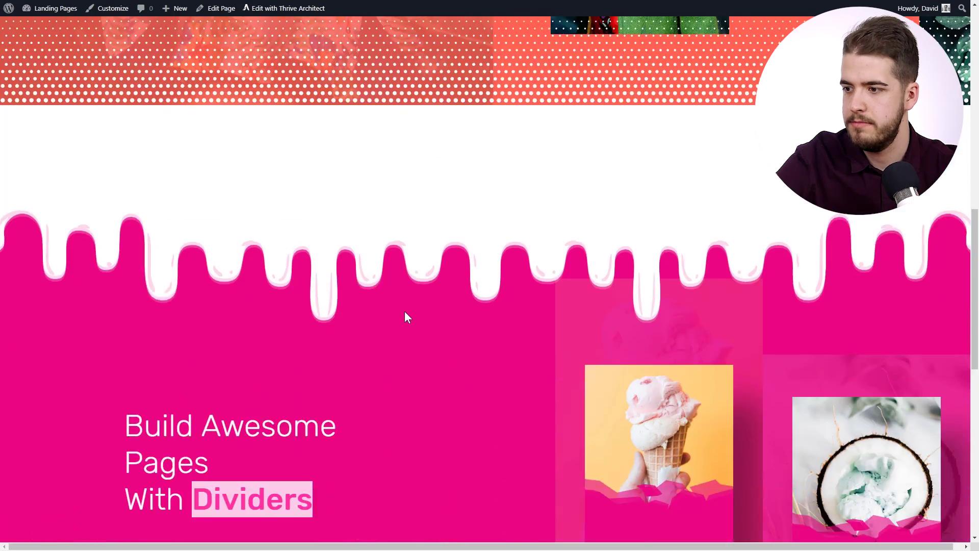
{"action": "scroll", "coordinate": [405, 316], "scroll_direction": "up", "scroll_amount": 3}
{"action": "scroll", "coordinate": [404, 312], "scroll_direction": "up", "scroll_amount": 10}
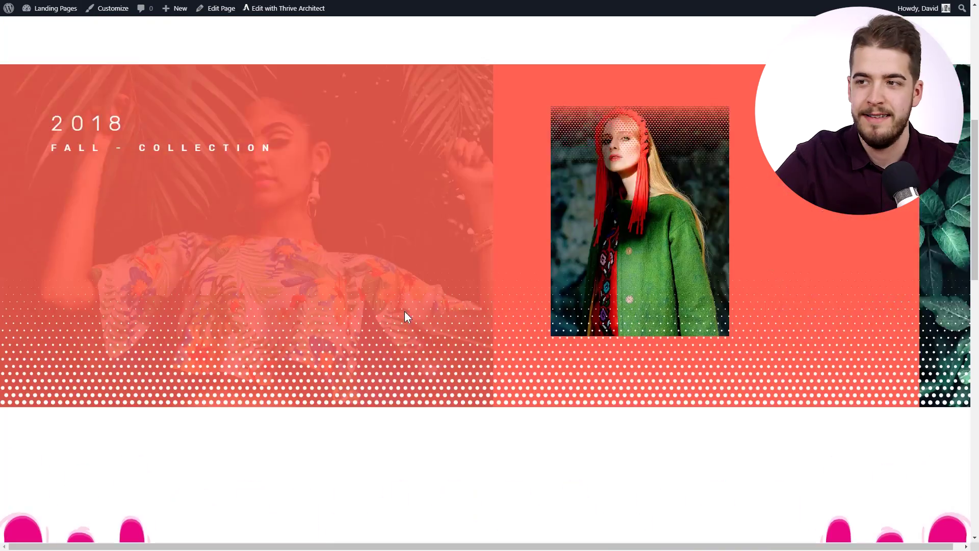
{"action": "scroll", "coordinate": [405, 312], "scroll_direction": "up", "scroll_amount": 1}
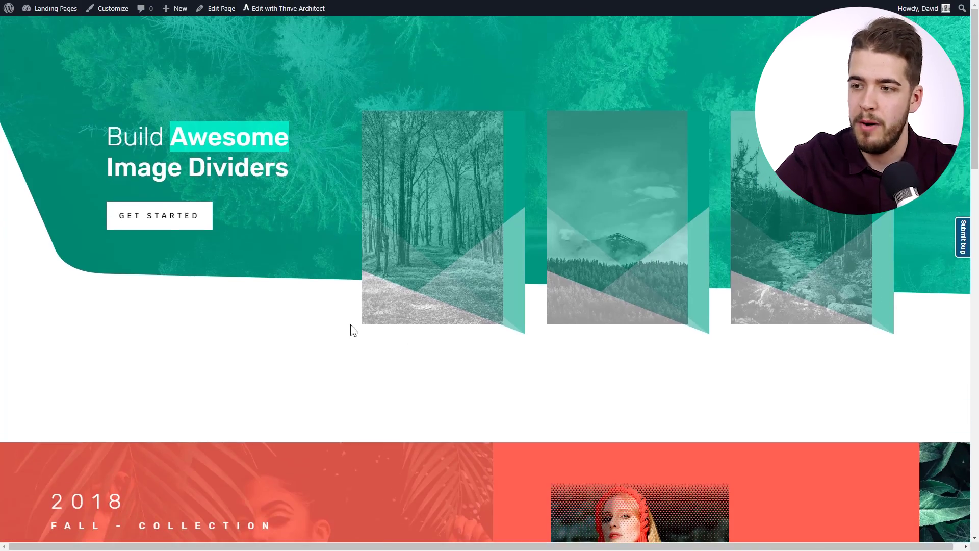